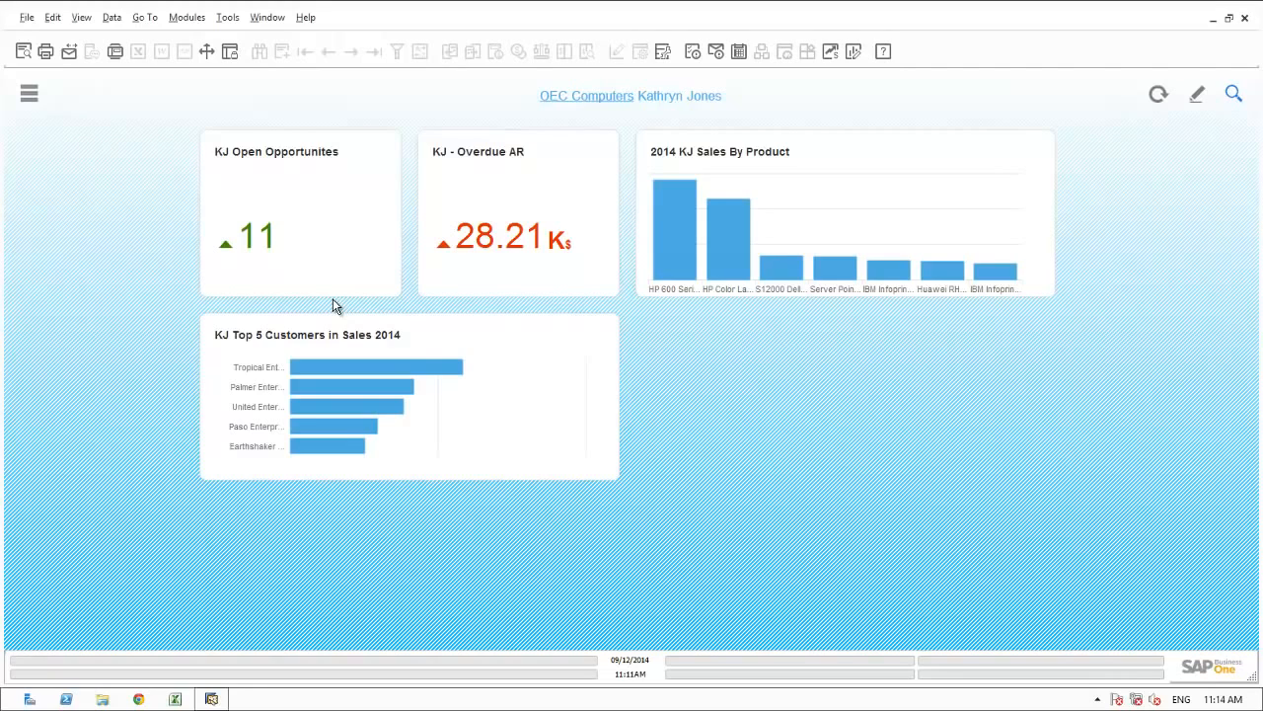
Look up Palmer Enterprises from the top 5 customers chart and narrow the search results to opportunities.
{"action": "mouse_move", "coordinate": [465, 242]}
{"action": "left_click", "coordinate": [351, 387]}
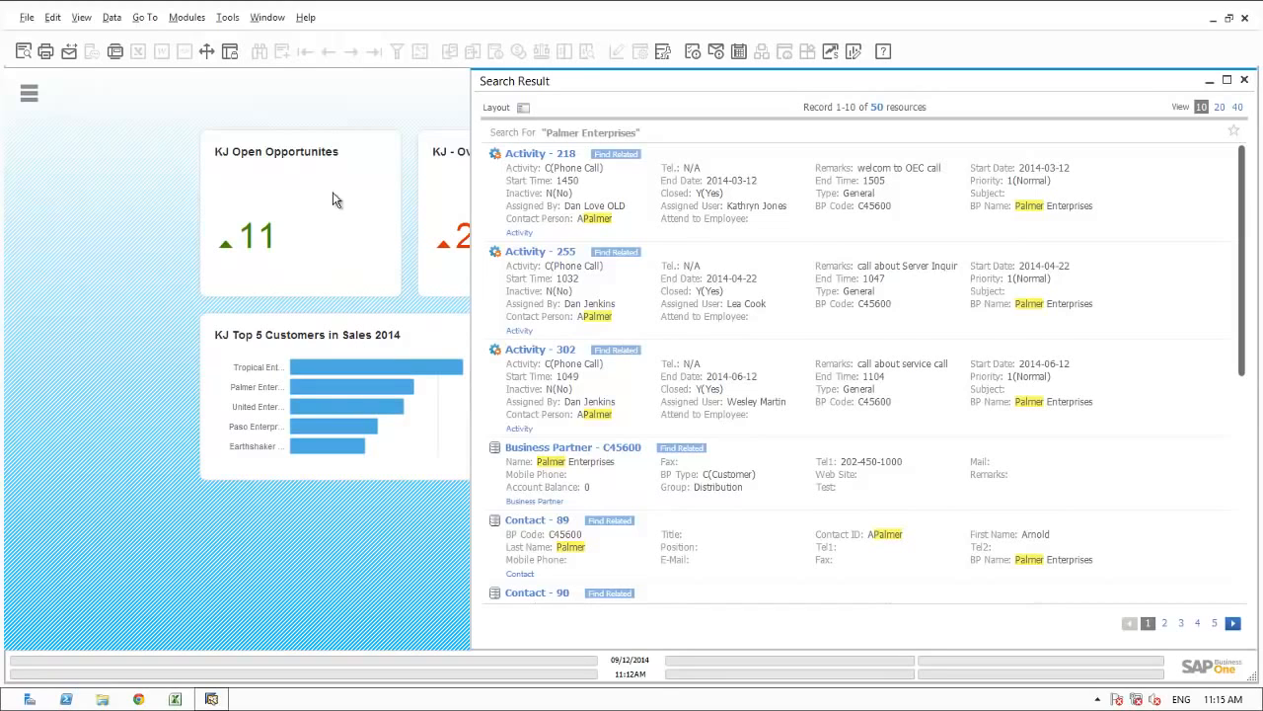
{"action": "left_click", "coordinate": [524, 108]}
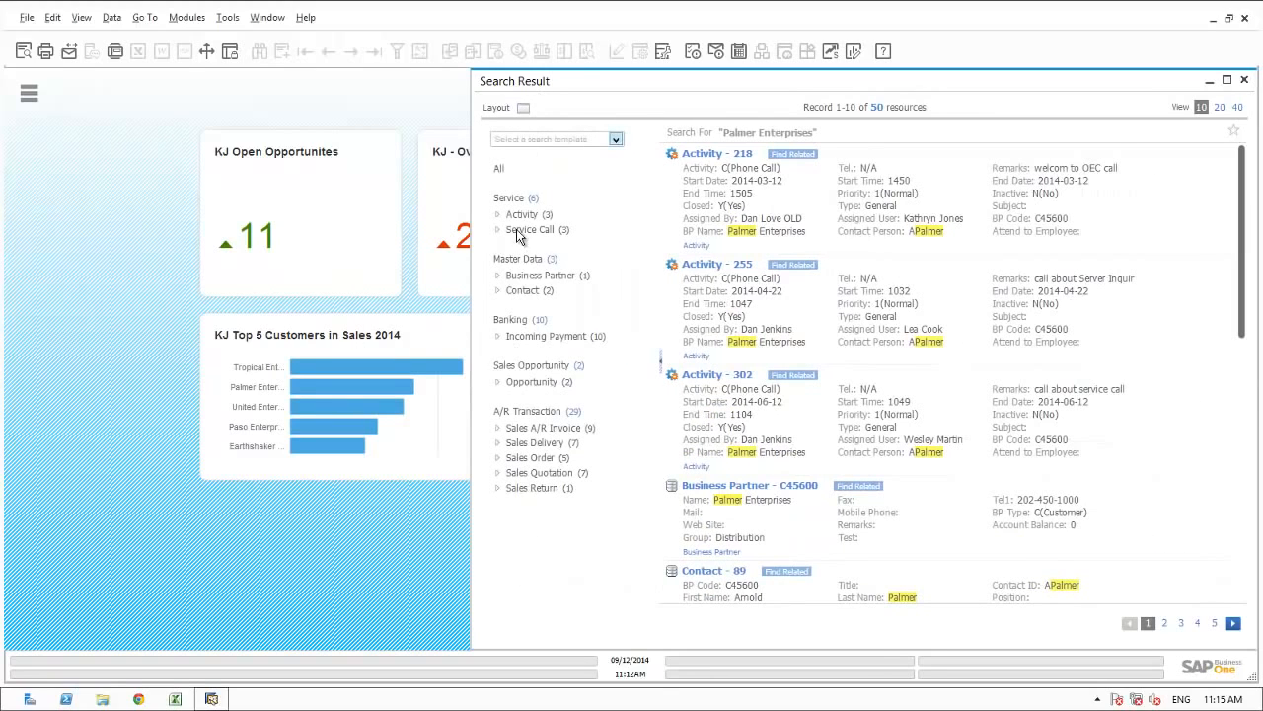
{"action": "left_click", "coordinate": [529, 382]}
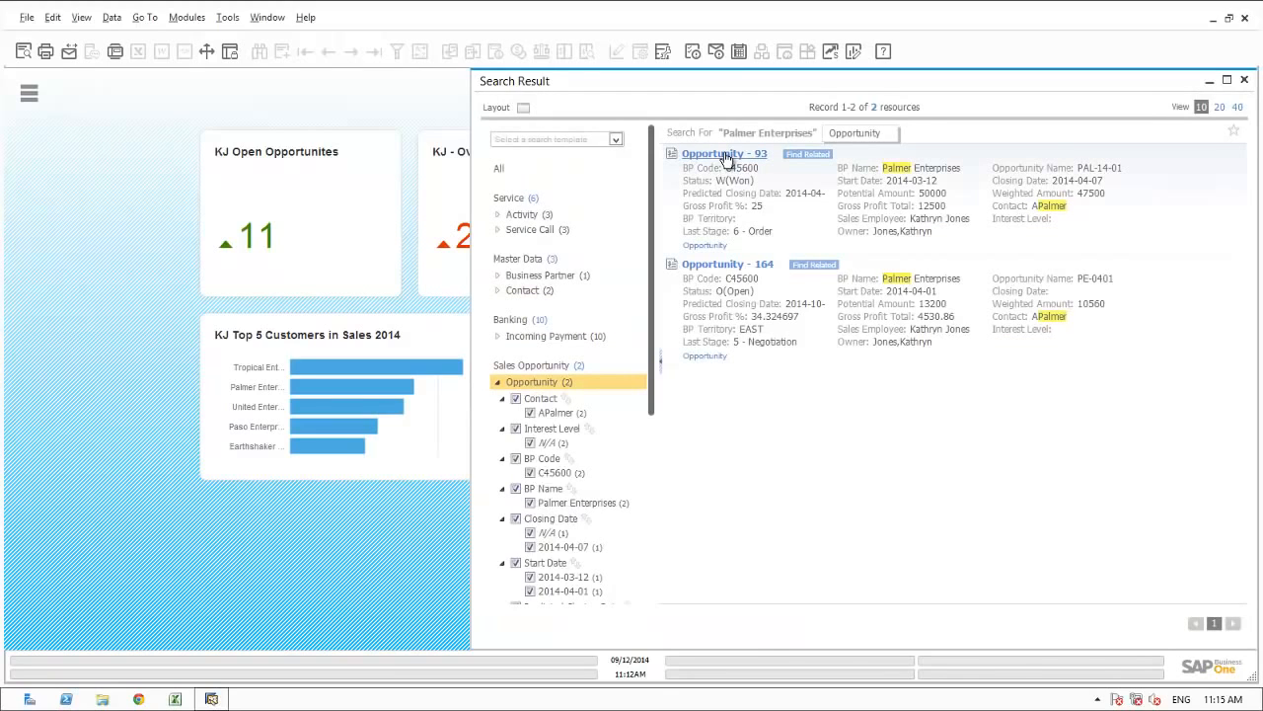
Review the summary and stages of Palmer Enterprises opportunity PAL-14-01, and close all open windows.
{"action": "left_click", "coordinate": [726, 155]}
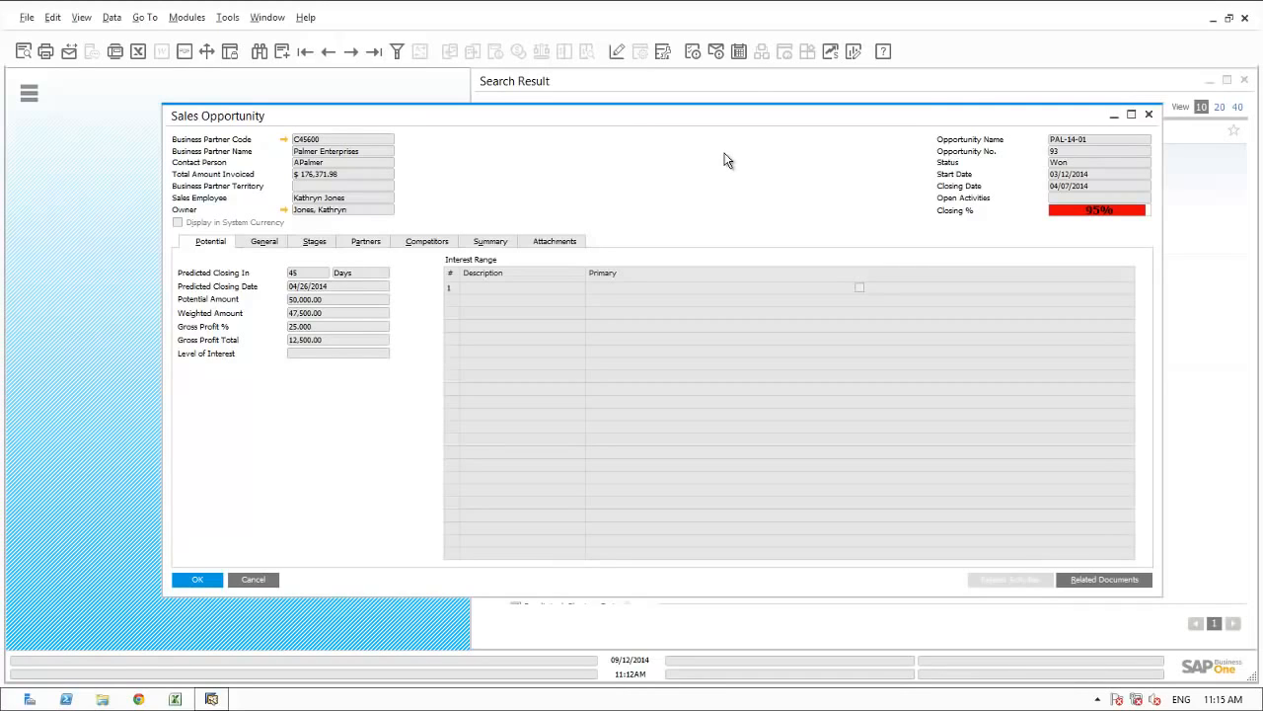
{"action": "left_click", "coordinate": [490, 247]}
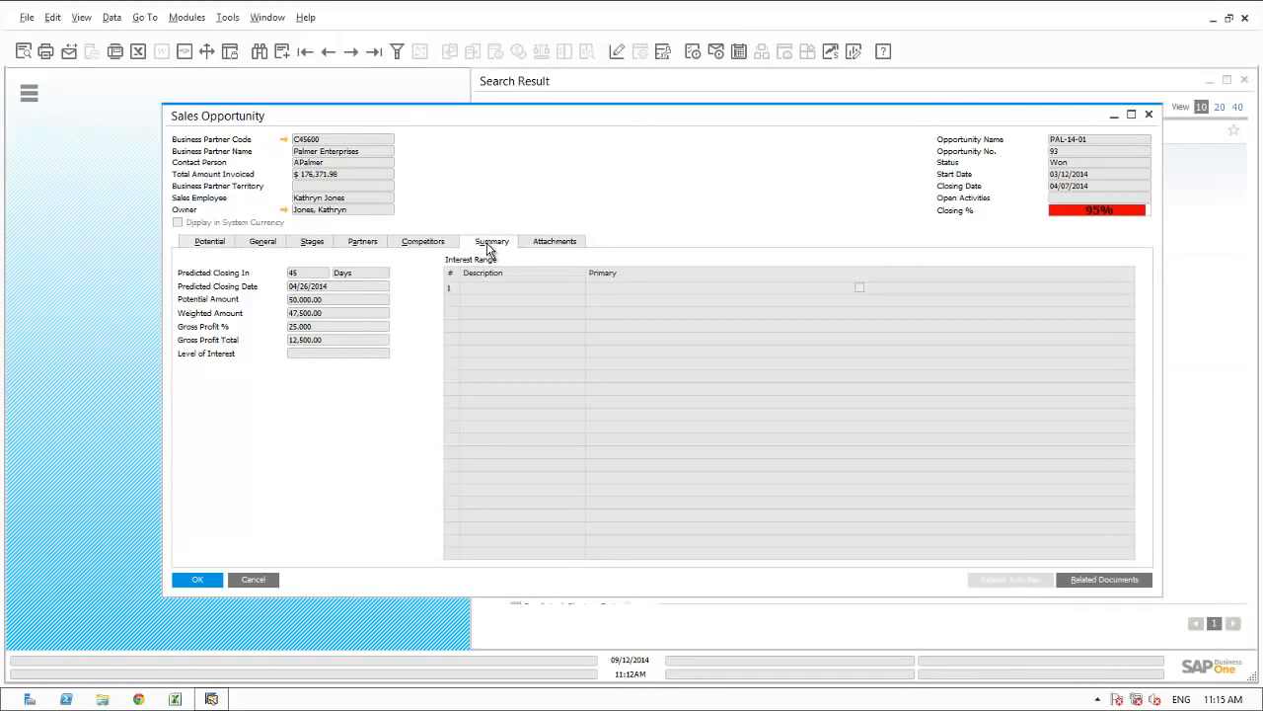
{"action": "left_click", "coordinate": [312, 243]}
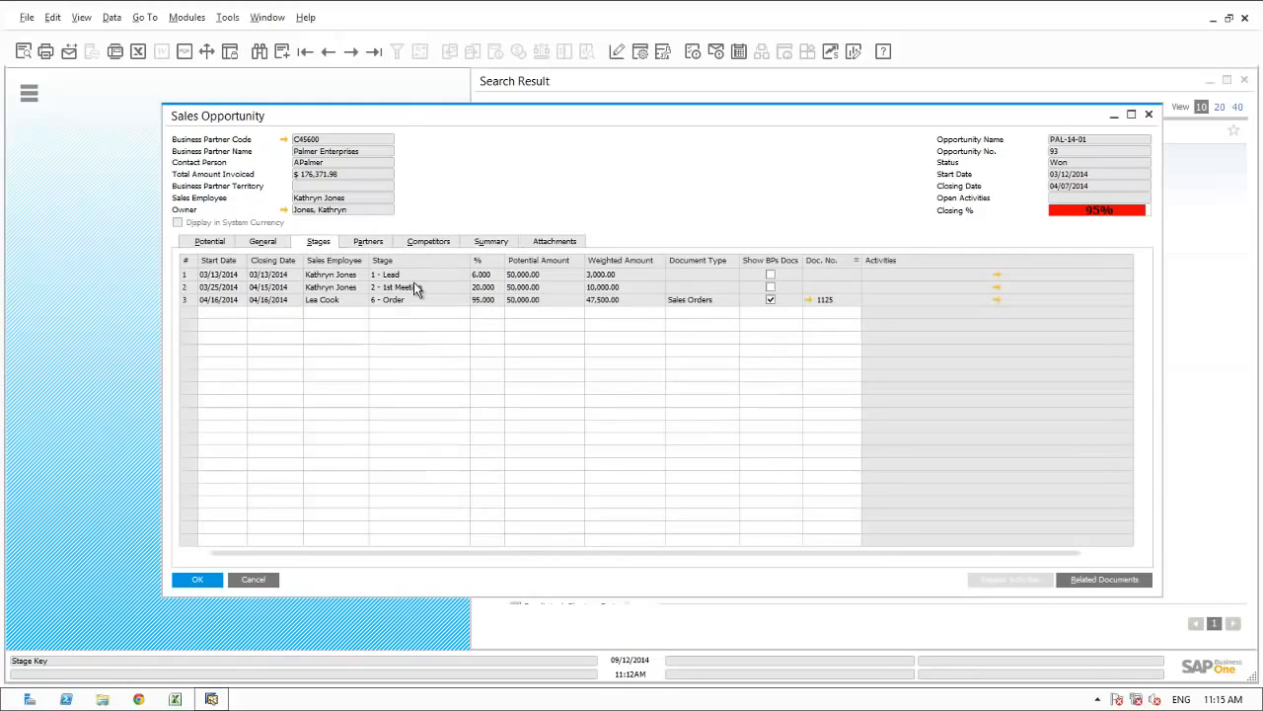
{"action": "left_click", "coordinate": [268, 17]}
{"action": "left_click", "coordinate": [283, 62]}
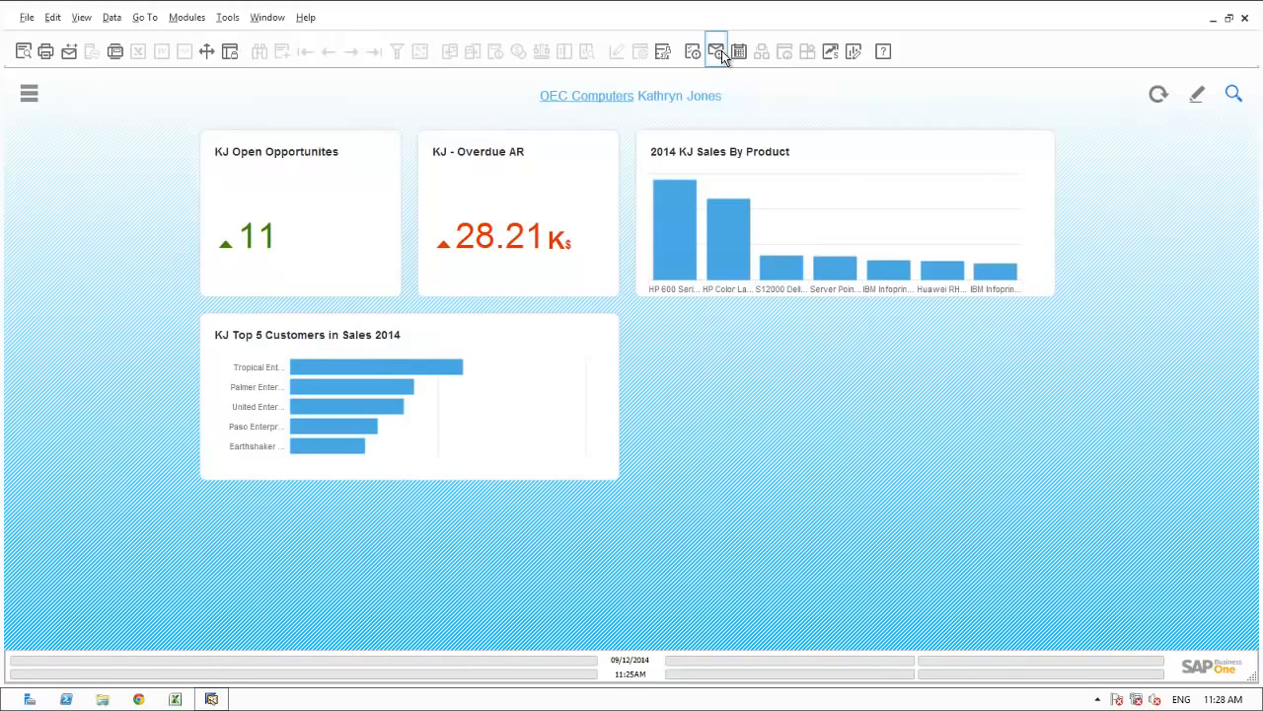
Create a new activity in the calendar for Thursday, 11 September at 12:00.
{"action": "left_click", "coordinate": [740, 53]}
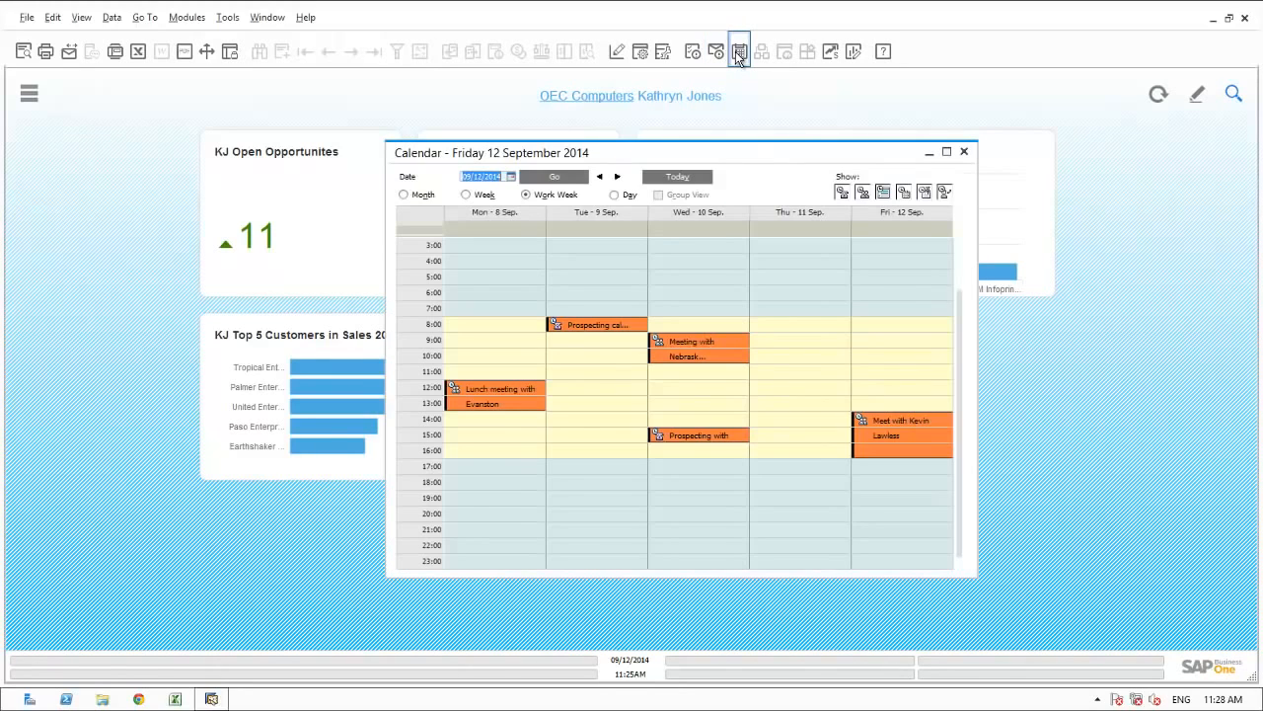
{"action": "left_click", "coordinate": [772, 388]}
{"action": "double_click", "coordinate": [774, 391]}
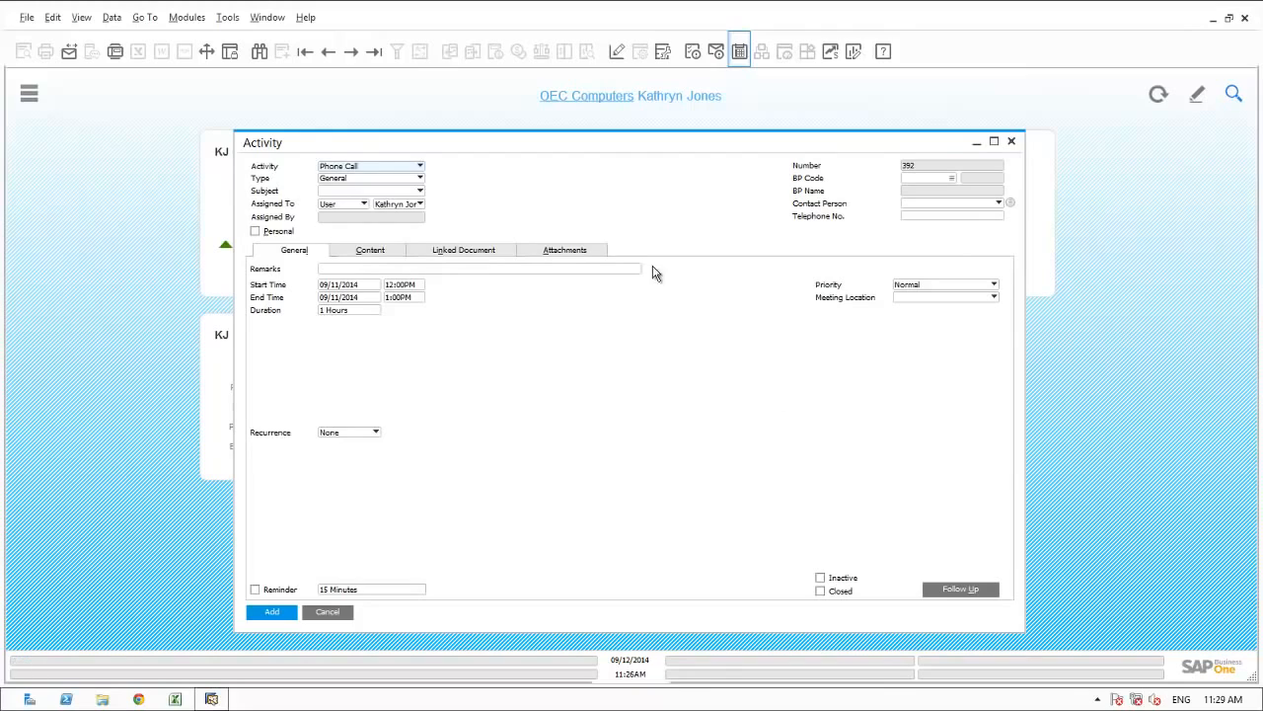
Set the activity to Meeting, its type to Sales and its subject to Prospecting.
{"action": "left_click", "coordinate": [420, 167]}
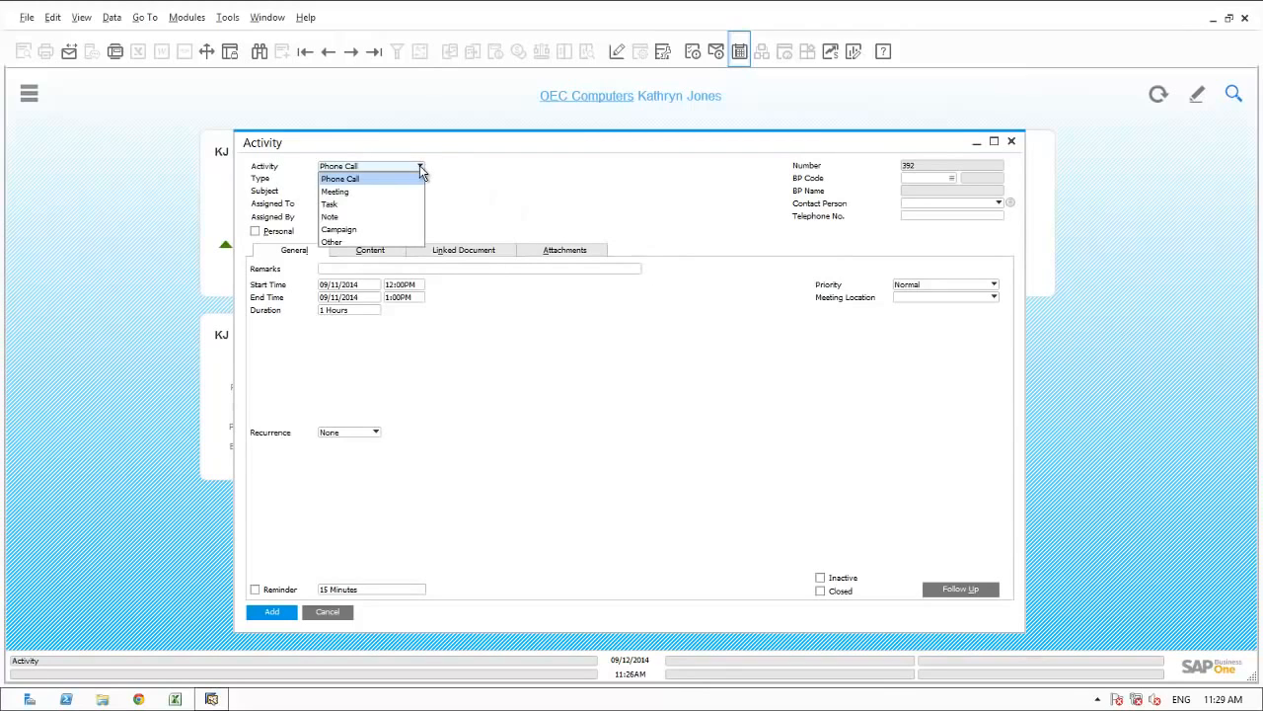
{"action": "left_click", "coordinate": [353, 191]}
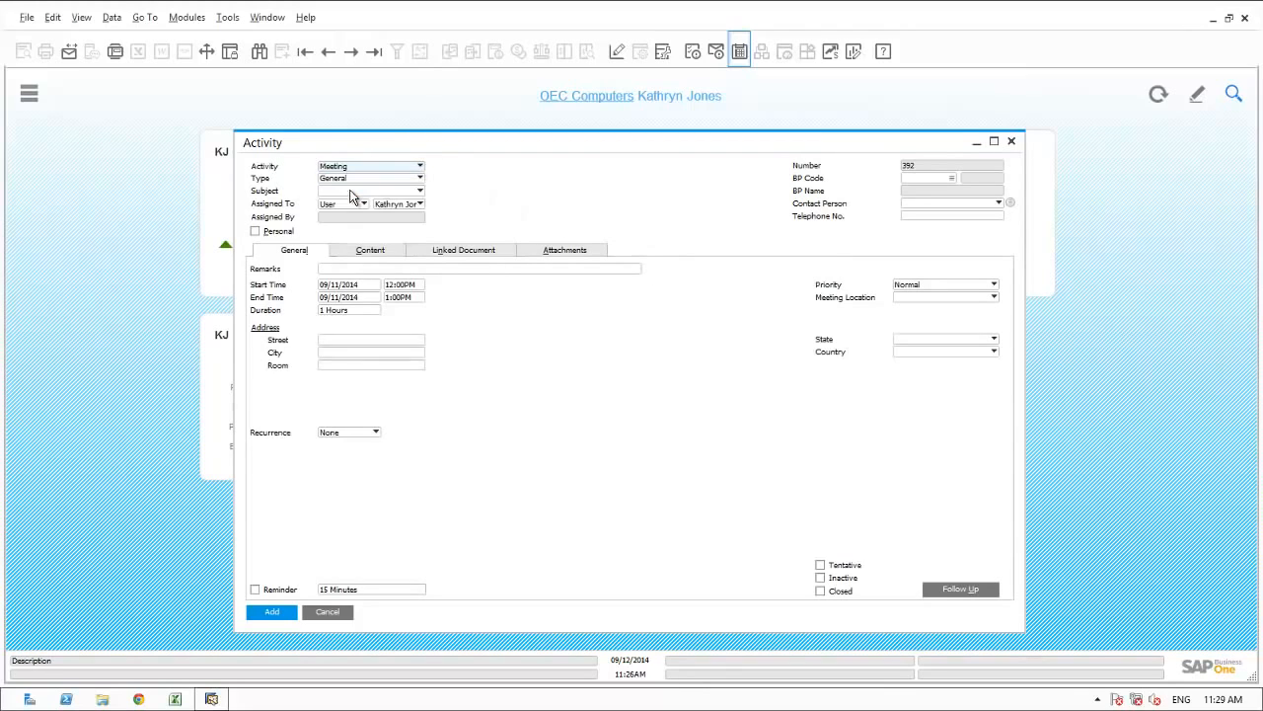
{"action": "left_click", "coordinate": [346, 177]}
{"action": "left_click", "coordinate": [340, 203]}
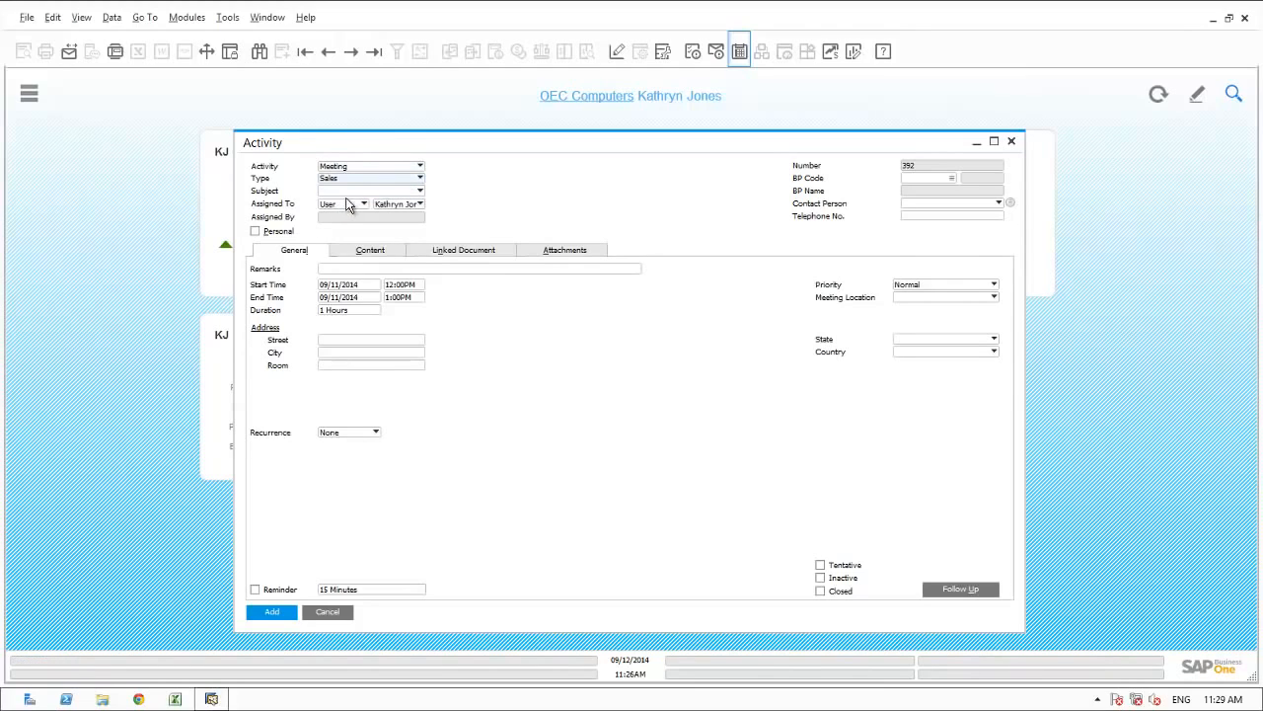
{"action": "left_click", "coordinate": [348, 190]}
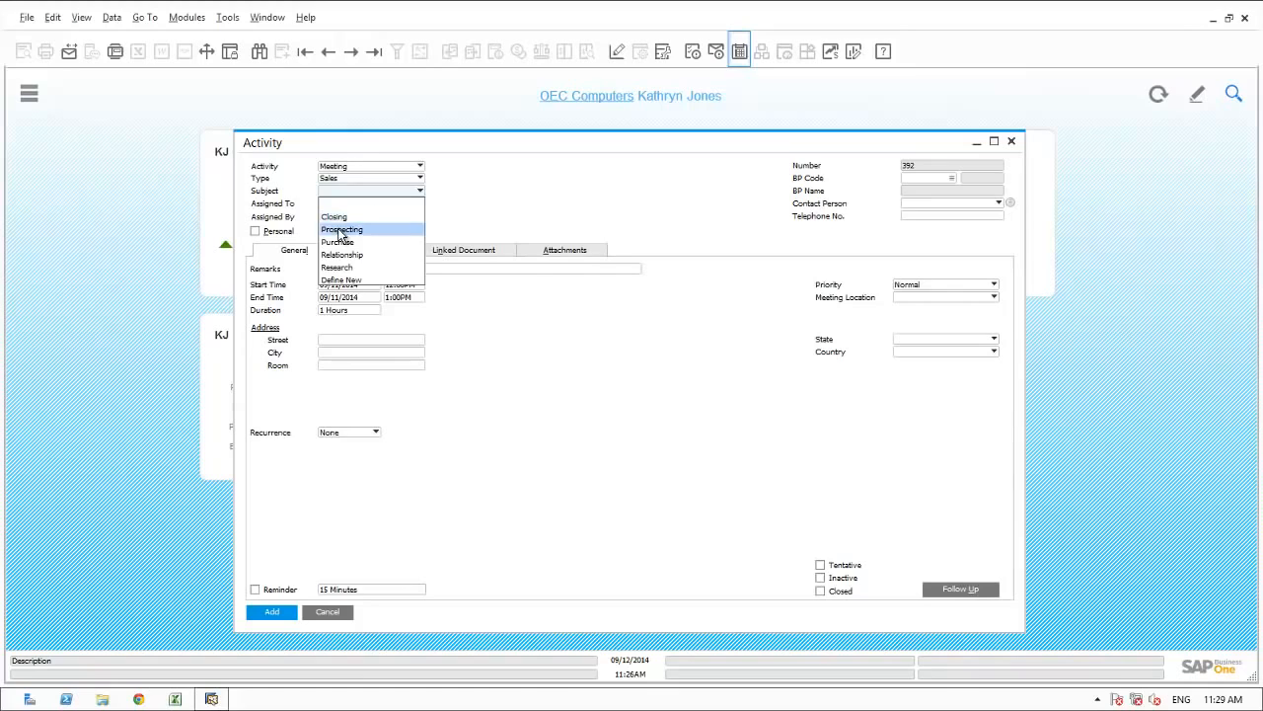
{"action": "left_click", "coordinate": [339, 229]}
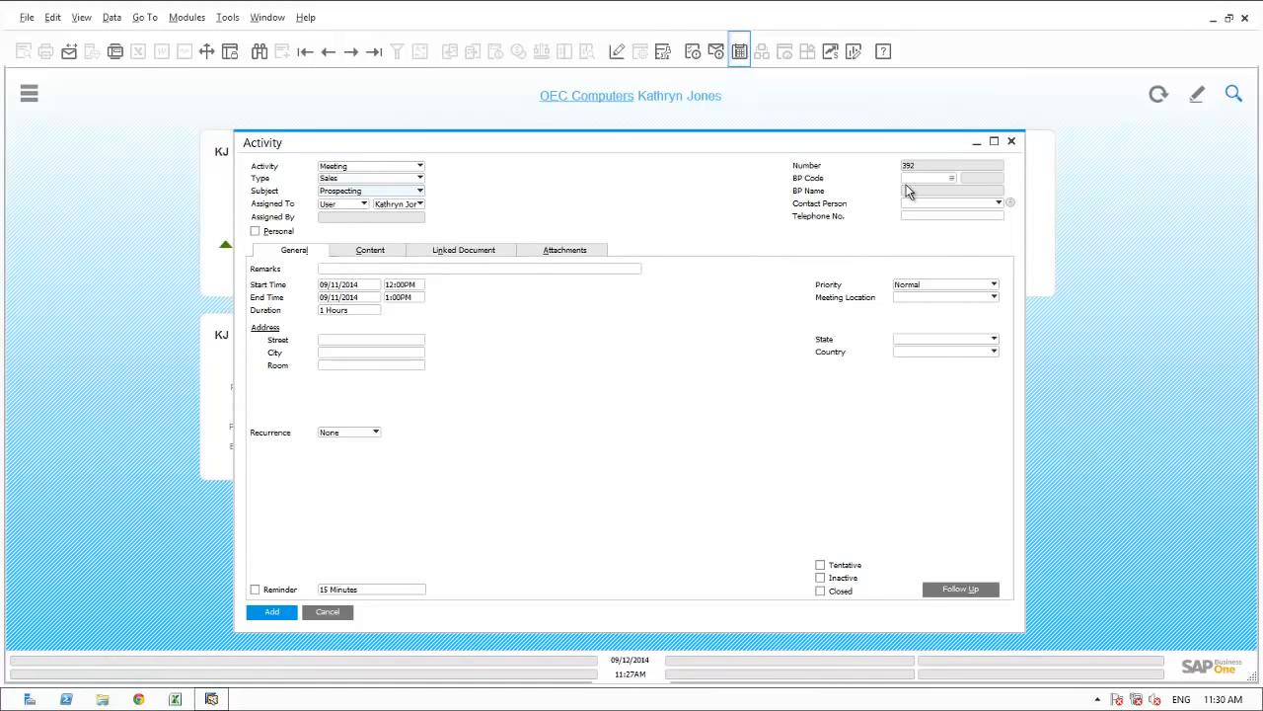
Start a new business partner for the meeting's BP code and set its type to Lead.
{"action": "left_click", "coordinate": [953, 179]}
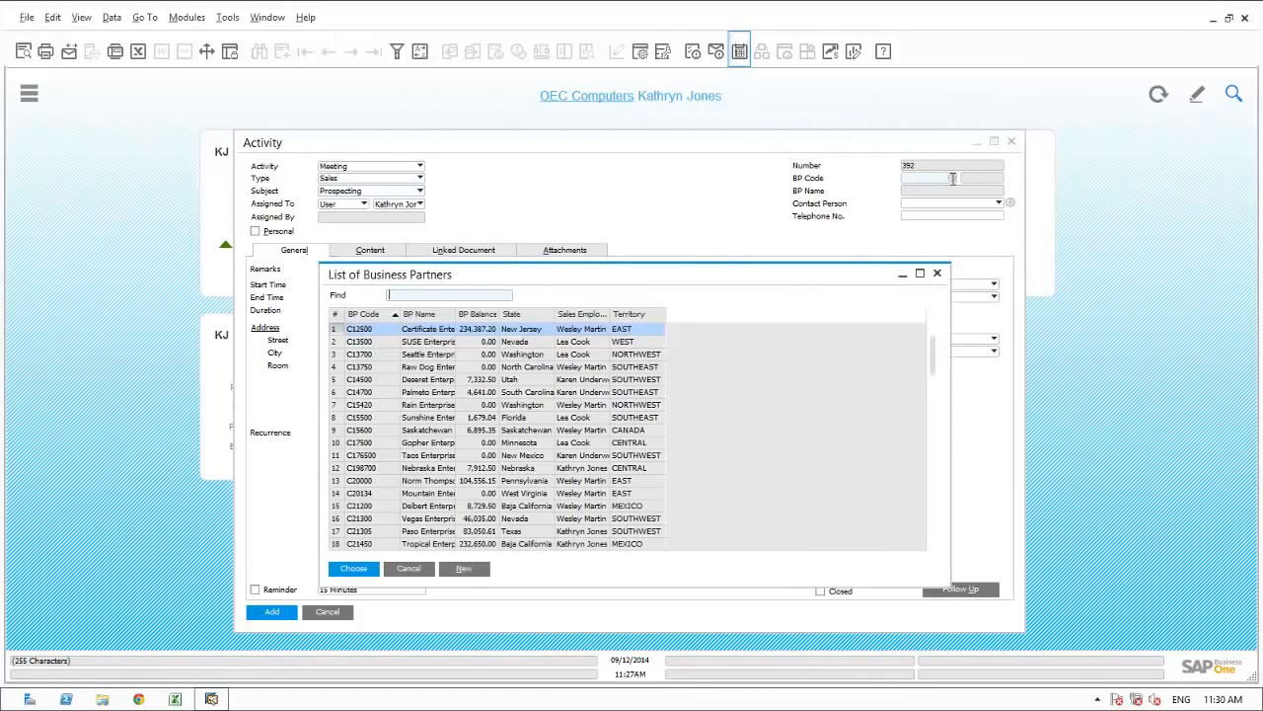
{"action": "left_click", "coordinate": [464, 571]}
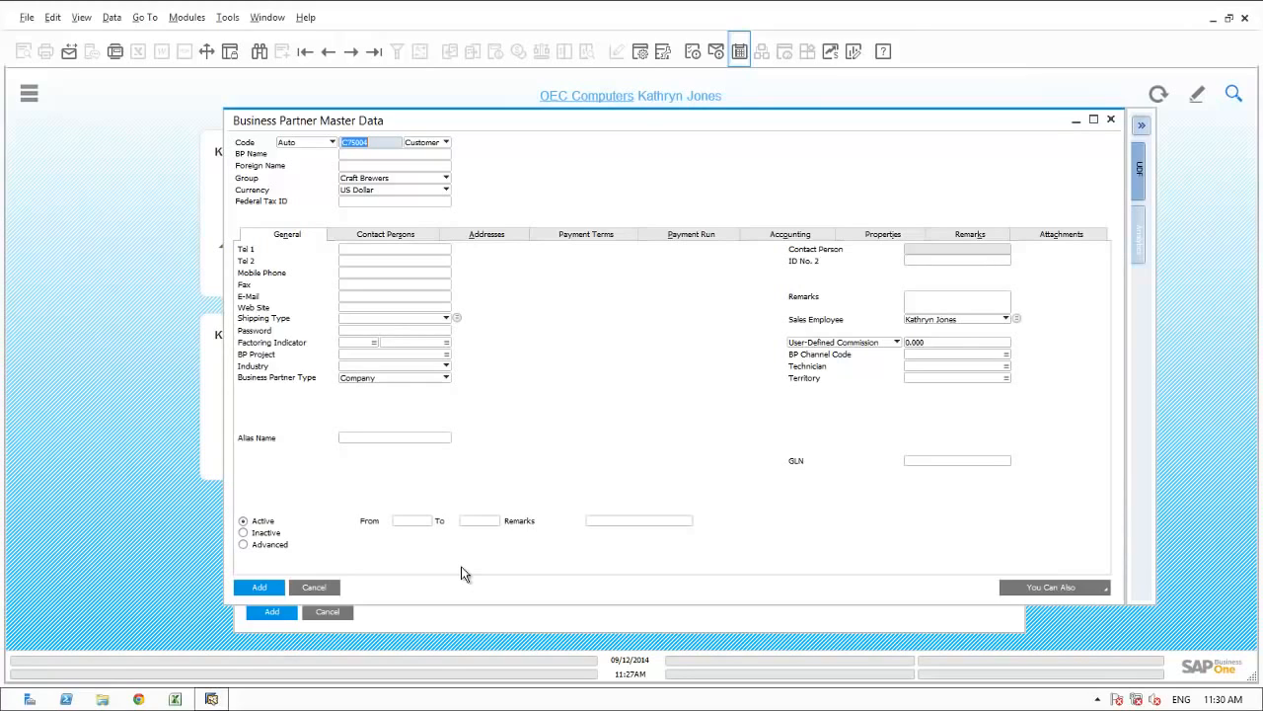
{"action": "left_click", "coordinate": [423, 144]}
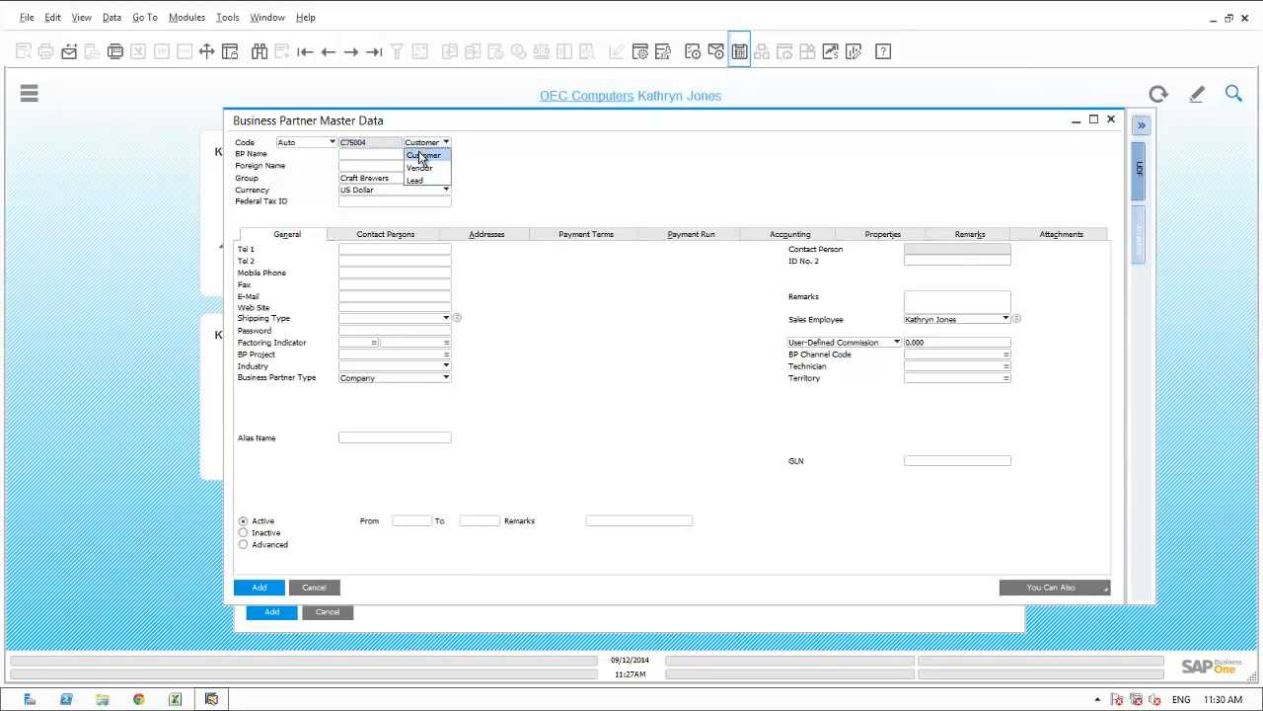
{"action": "left_click", "coordinate": [416, 181]}
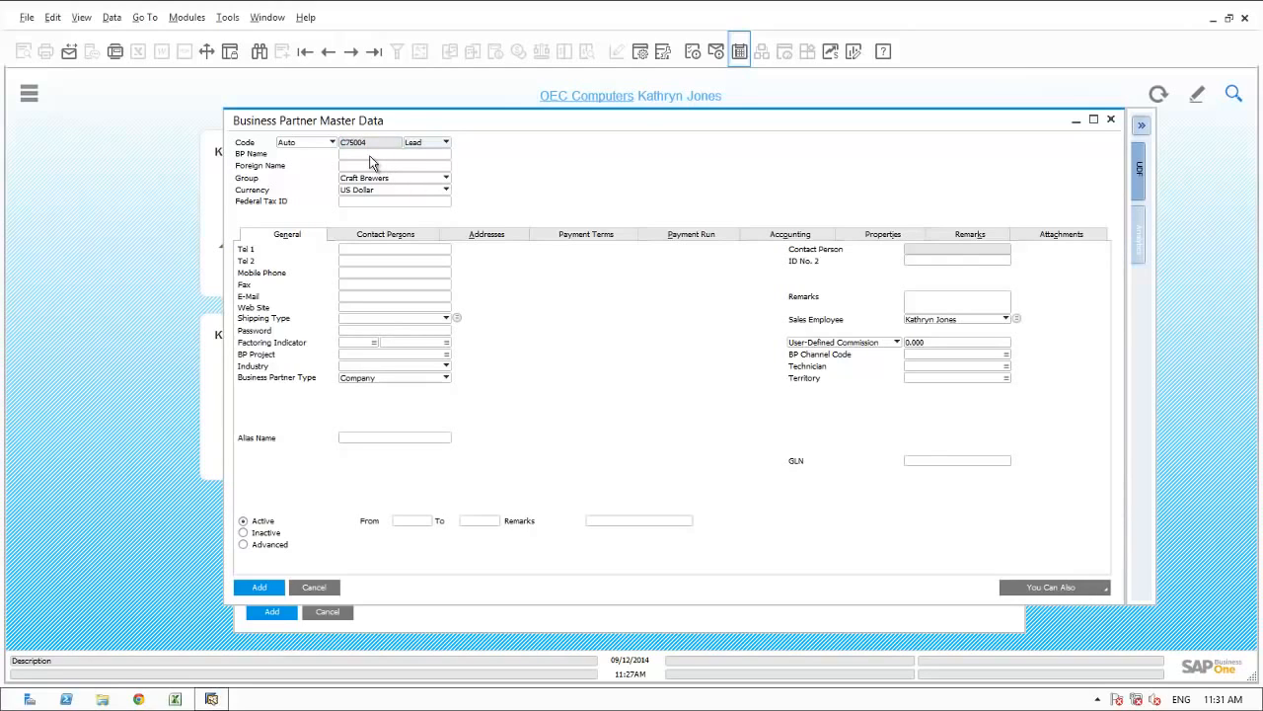
Name the business partner Glenview Enterprises, assign the Distribution group without replacing the price list, and enter its main phone number.
{"action": "left_click", "coordinate": [370, 155]}
{"action": "type", "text": "Glenview Enterprises"}
{"action": "left_click", "coordinate": [372, 178]}
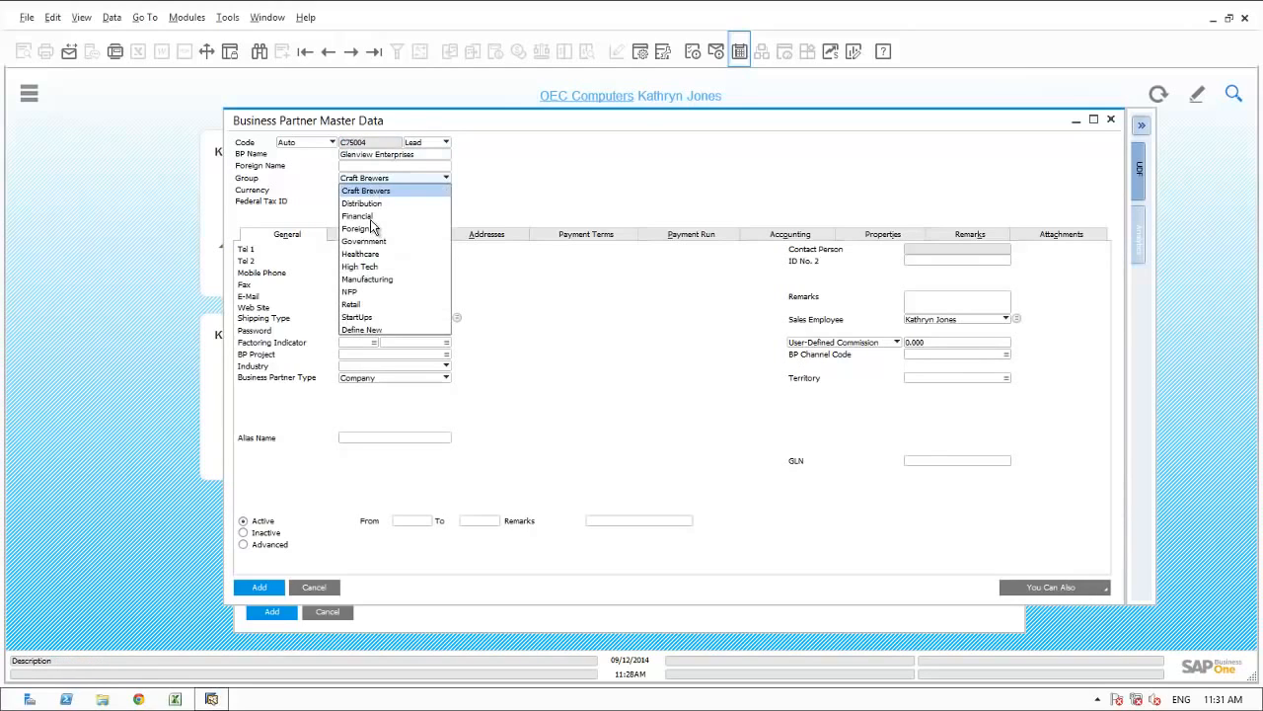
{"action": "left_click", "coordinate": [364, 203]}
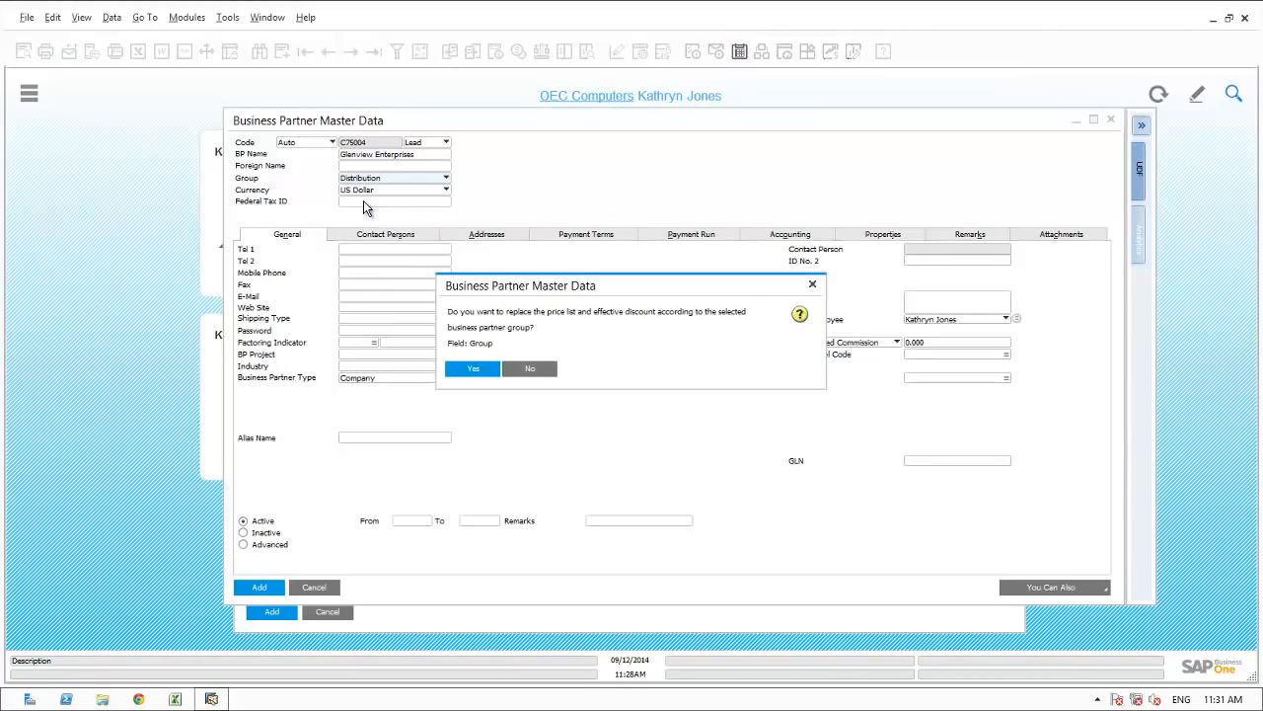
{"action": "left_click", "coordinate": [509, 367]}
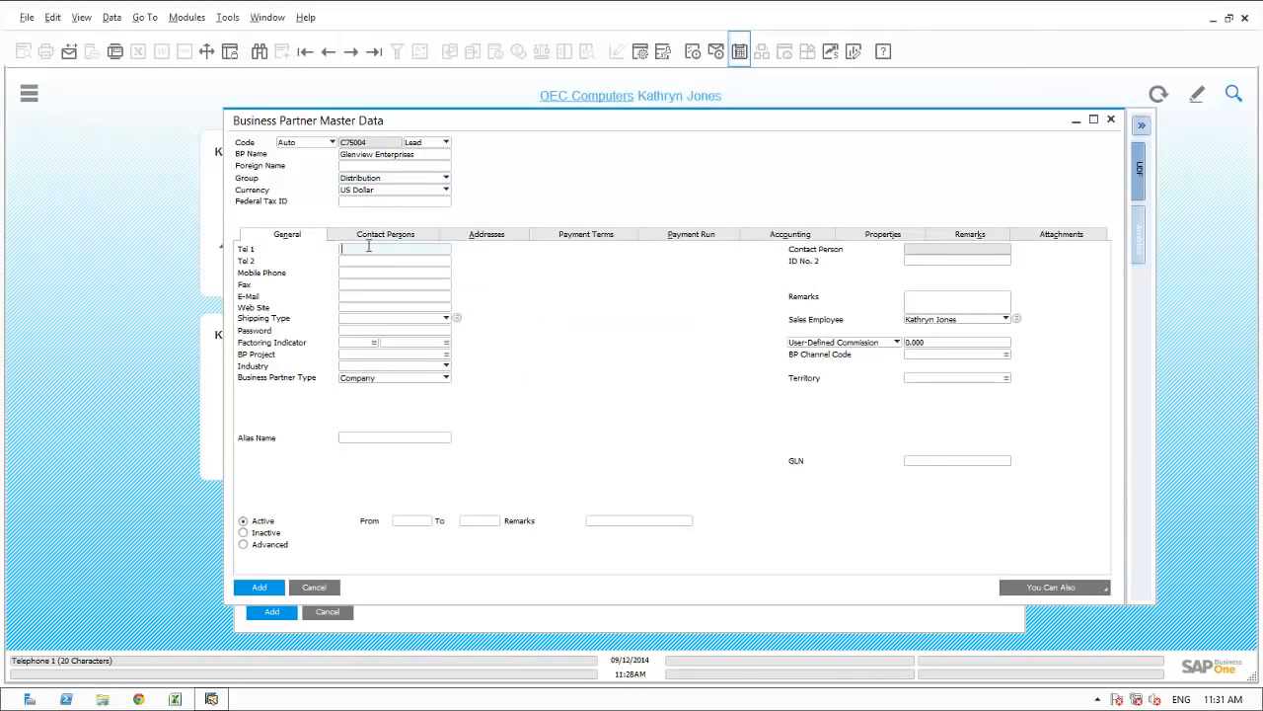
{"action": "type", "text": "847-555-1212"}
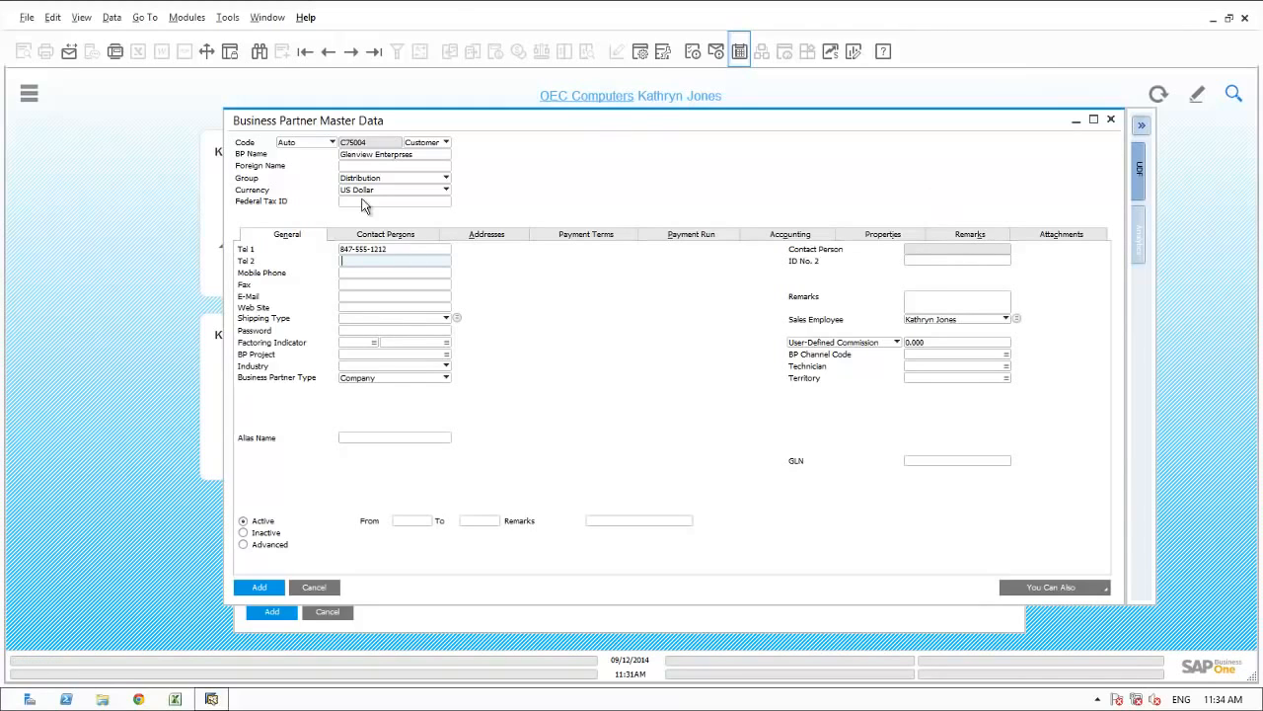
Define a contact person with contact ID, name, title CFO, telephone and e-mail, and add the business partner.
{"action": "left_click", "coordinate": [392, 236]}
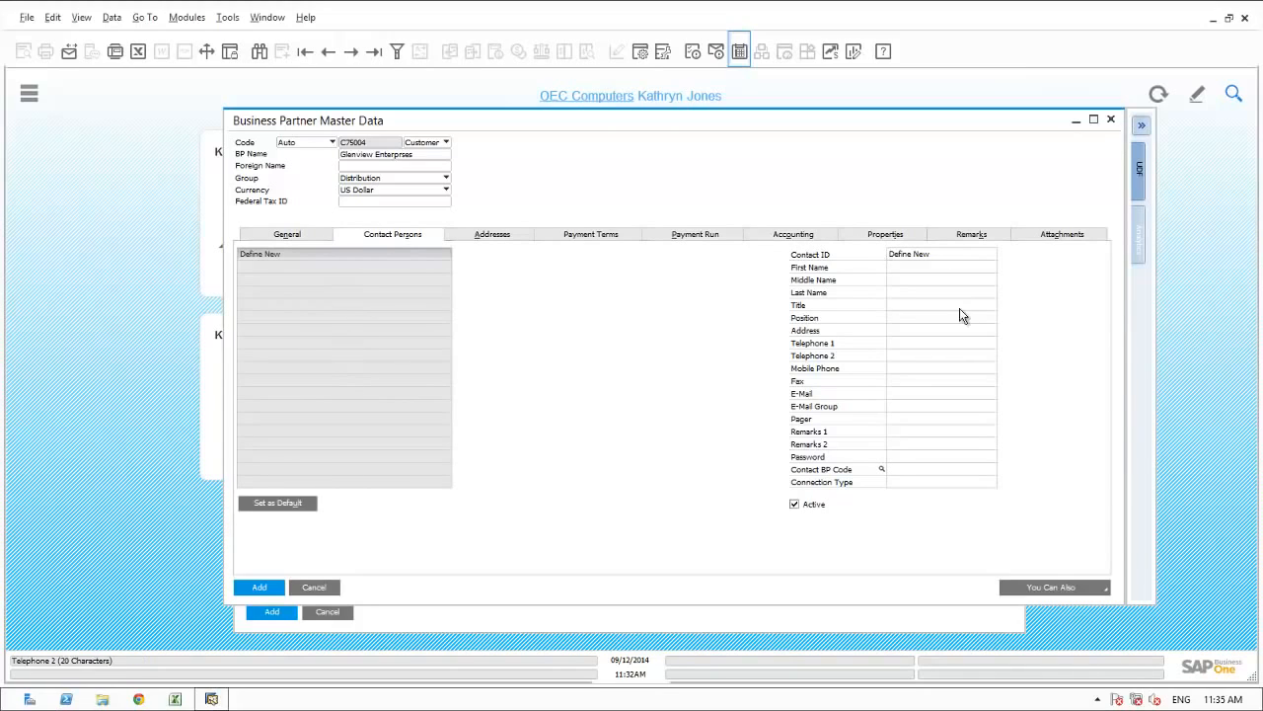
{"action": "left_click", "coordinate": [911, 254]}
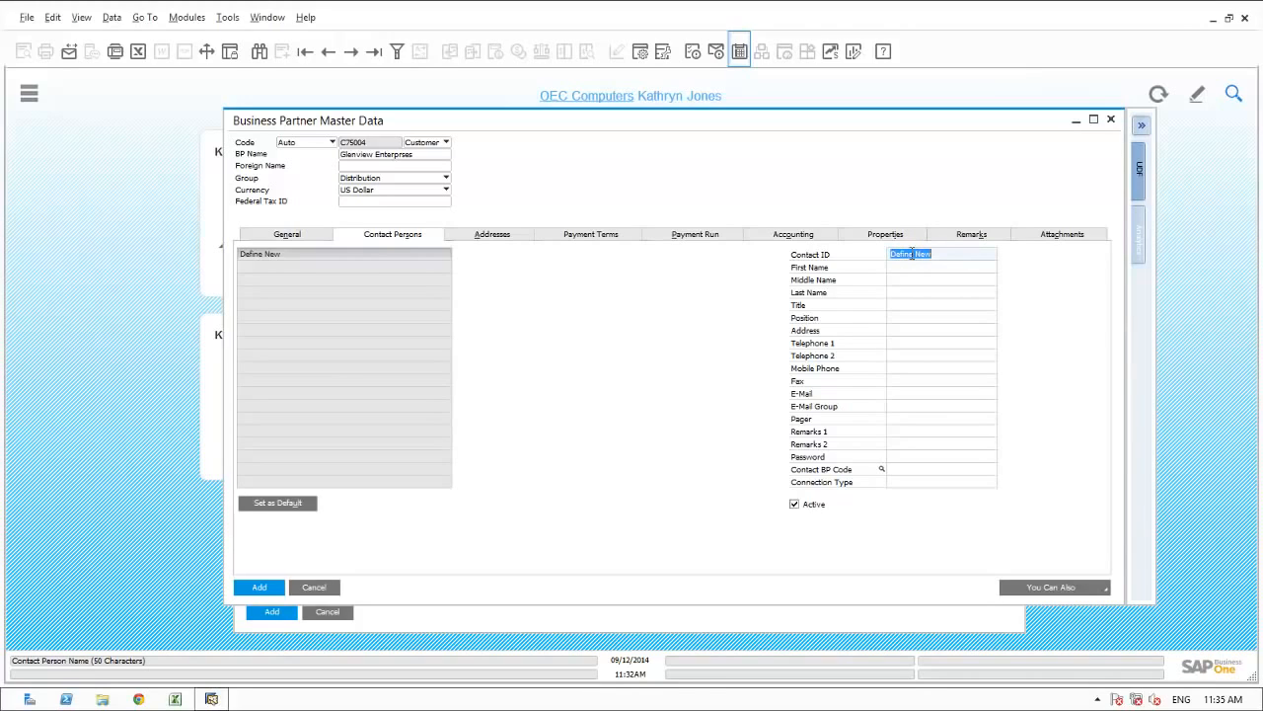
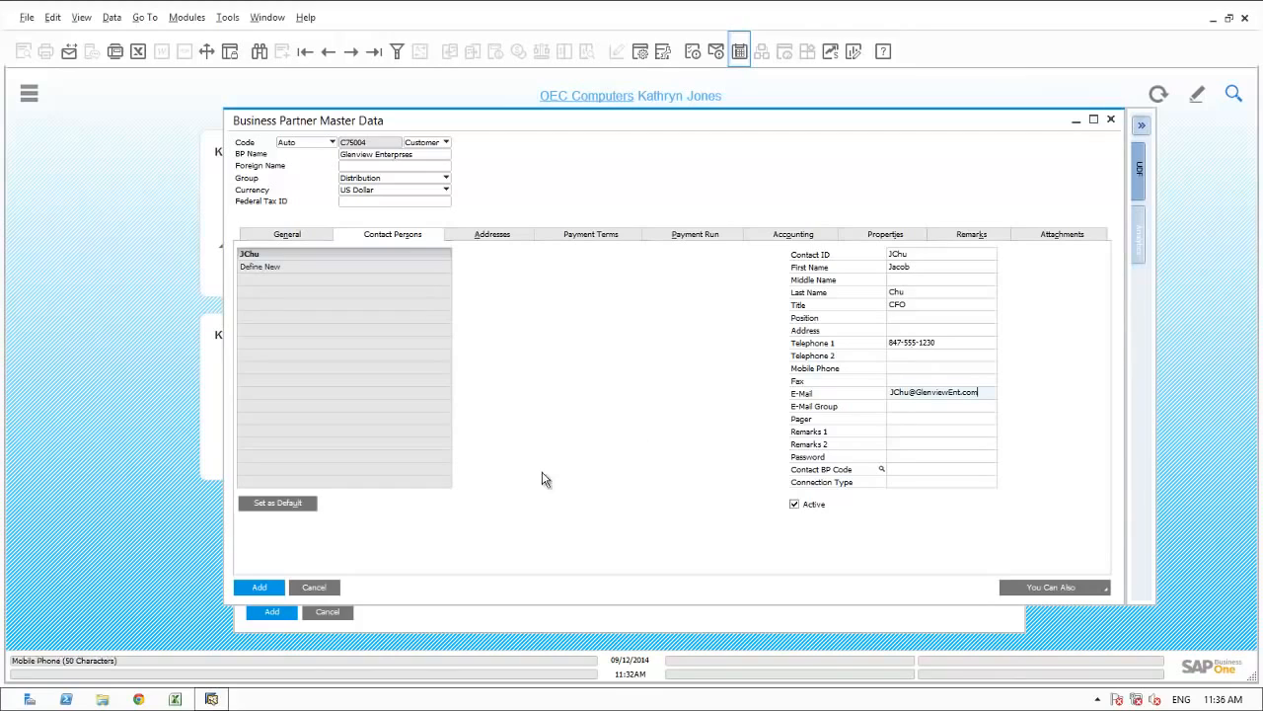
{"action": "left_click", "coordinate": [260, 586]}
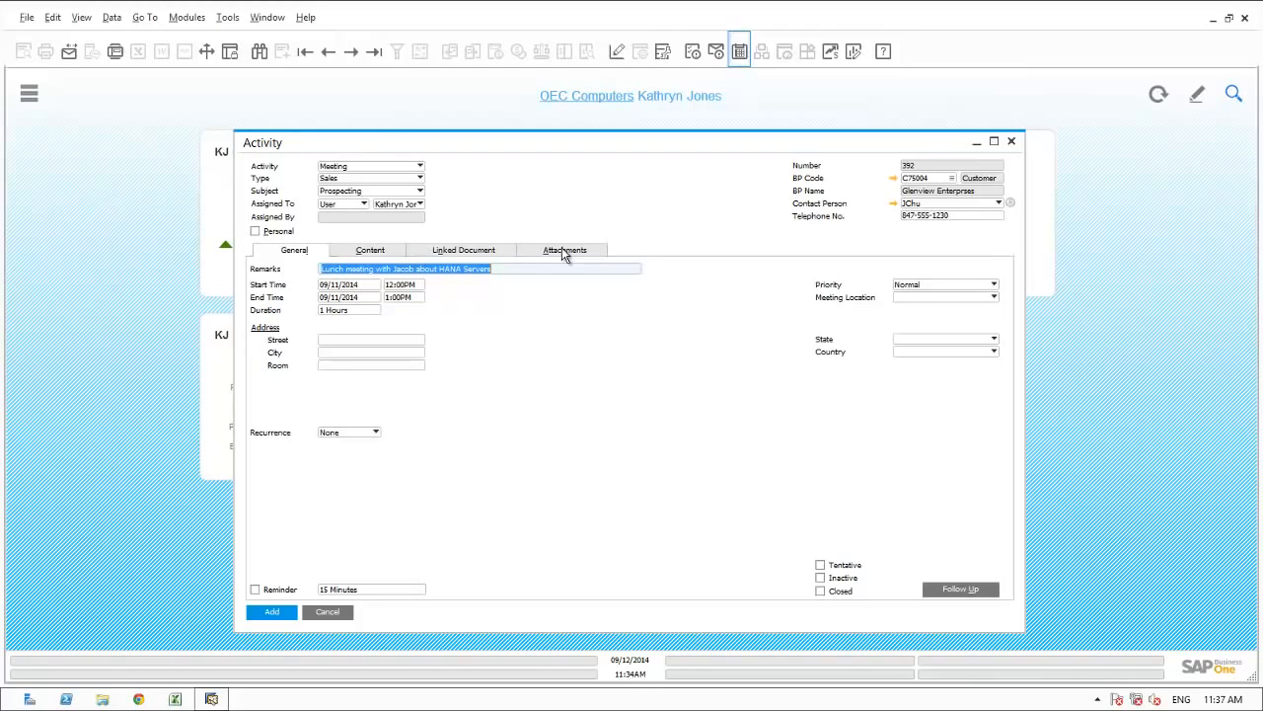
Attach the file Sushi_Glenview_Enterprises.pdf to the meeting activity.
{"action": "left_click", "coordinate": [563, 252]}
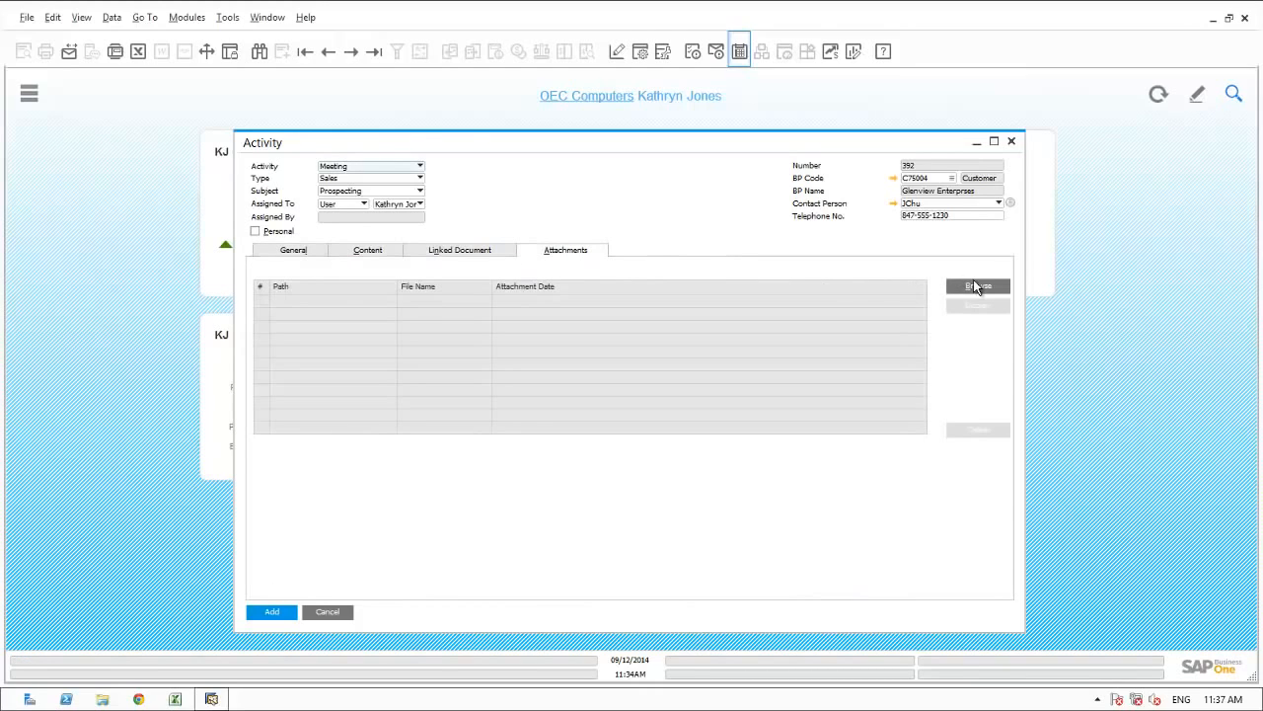
{"action": "left_click", "coordinate": [976, 285]}
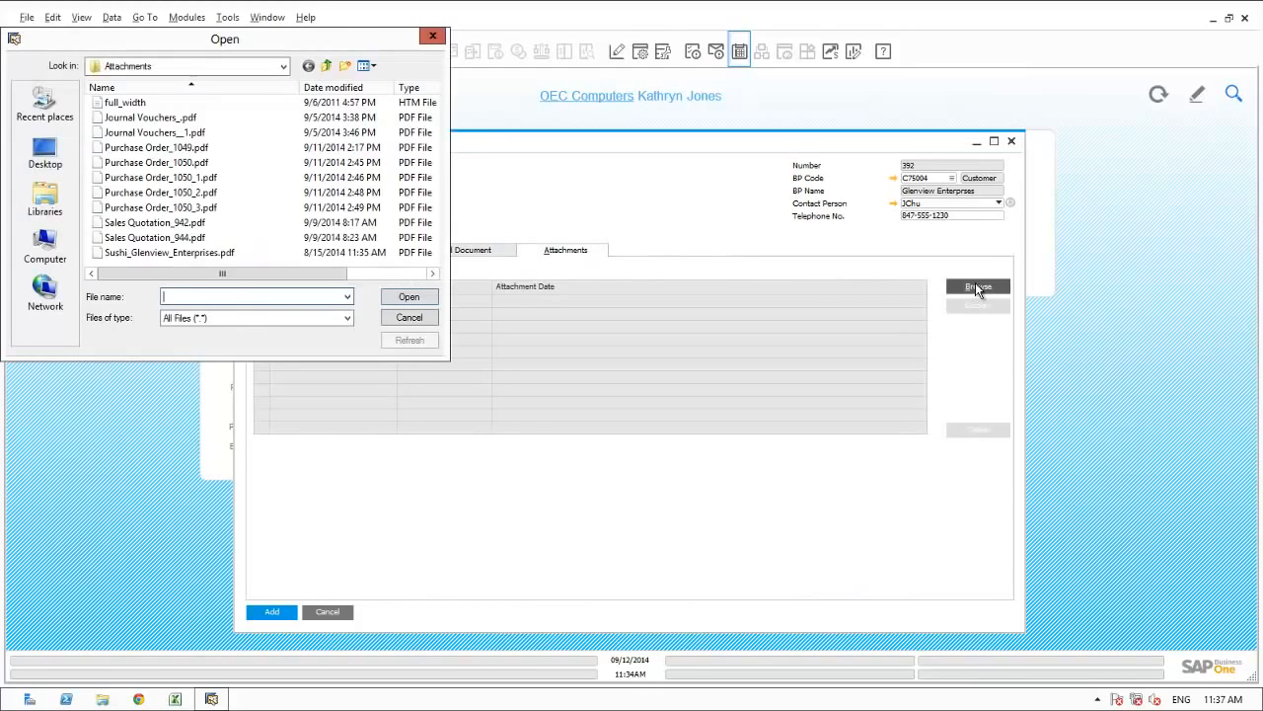
{"action": "left_click", "coordinate": [147, 253]}
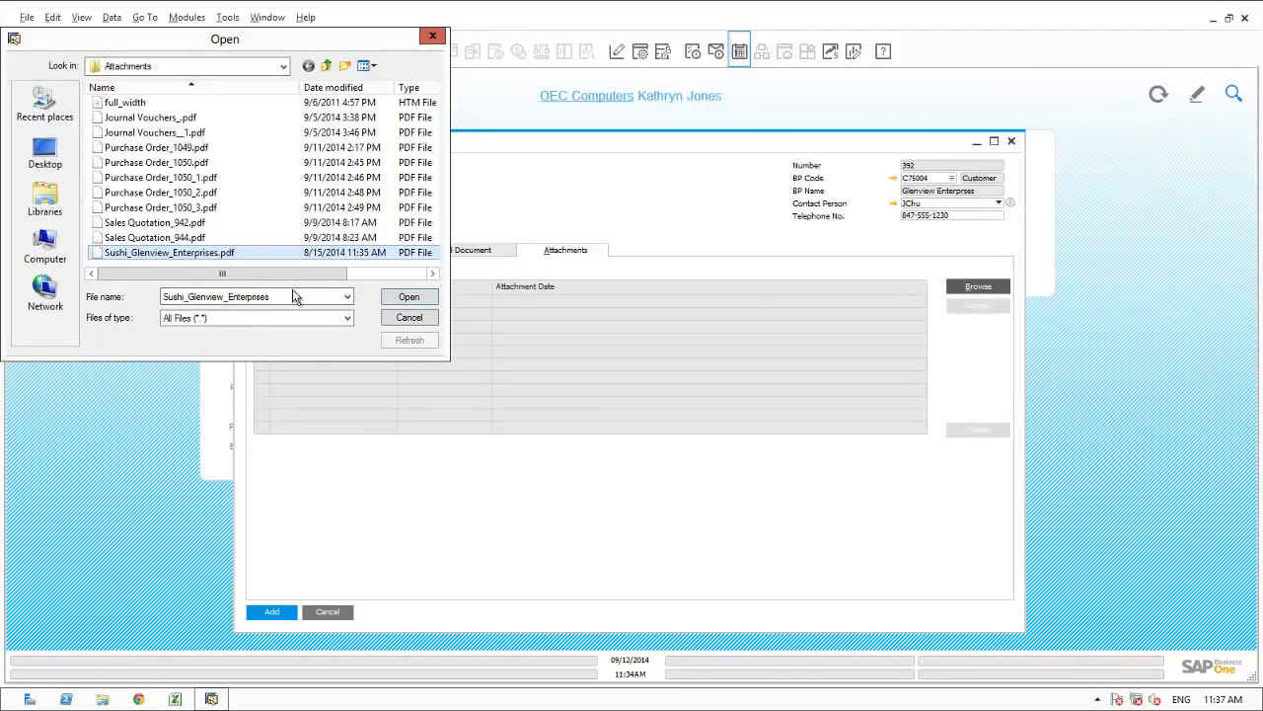
{"action": "left_click", "coordinate": [402, 301]}
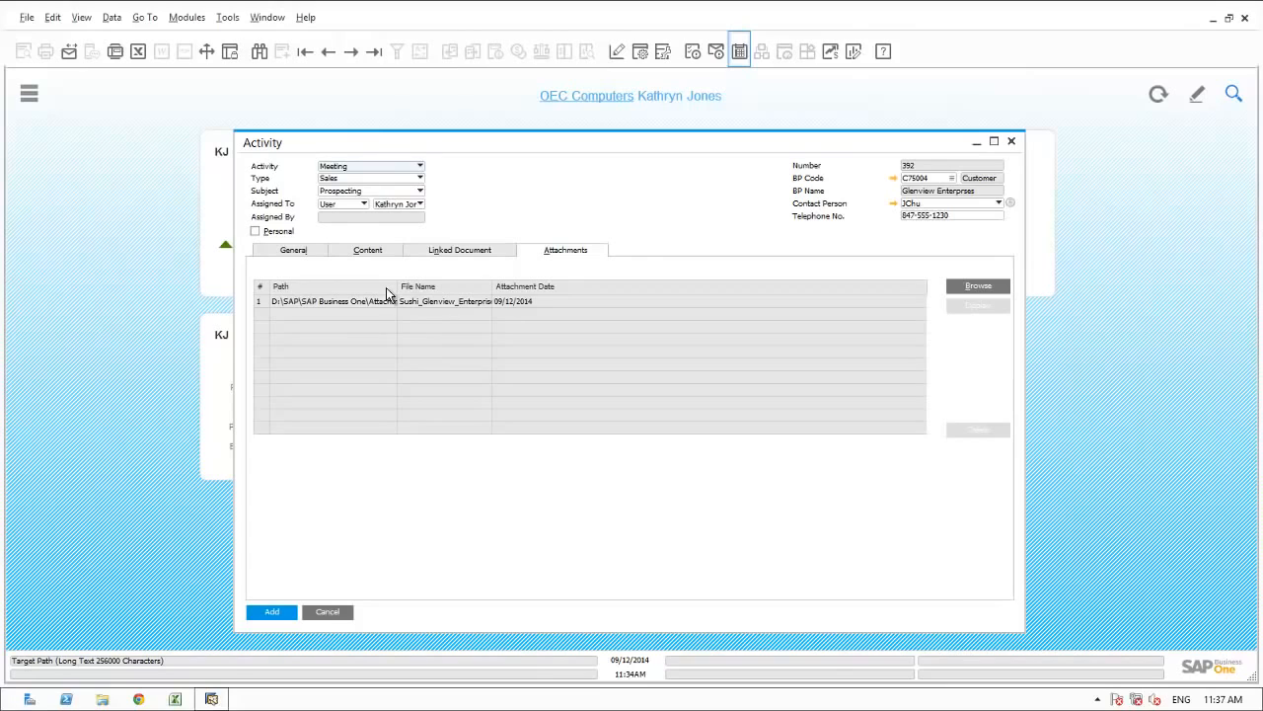
Mark the meeting as closed, add it despite its past date, and close the calendar.
{"action": "left_click", "coordinate": [299, 253]}
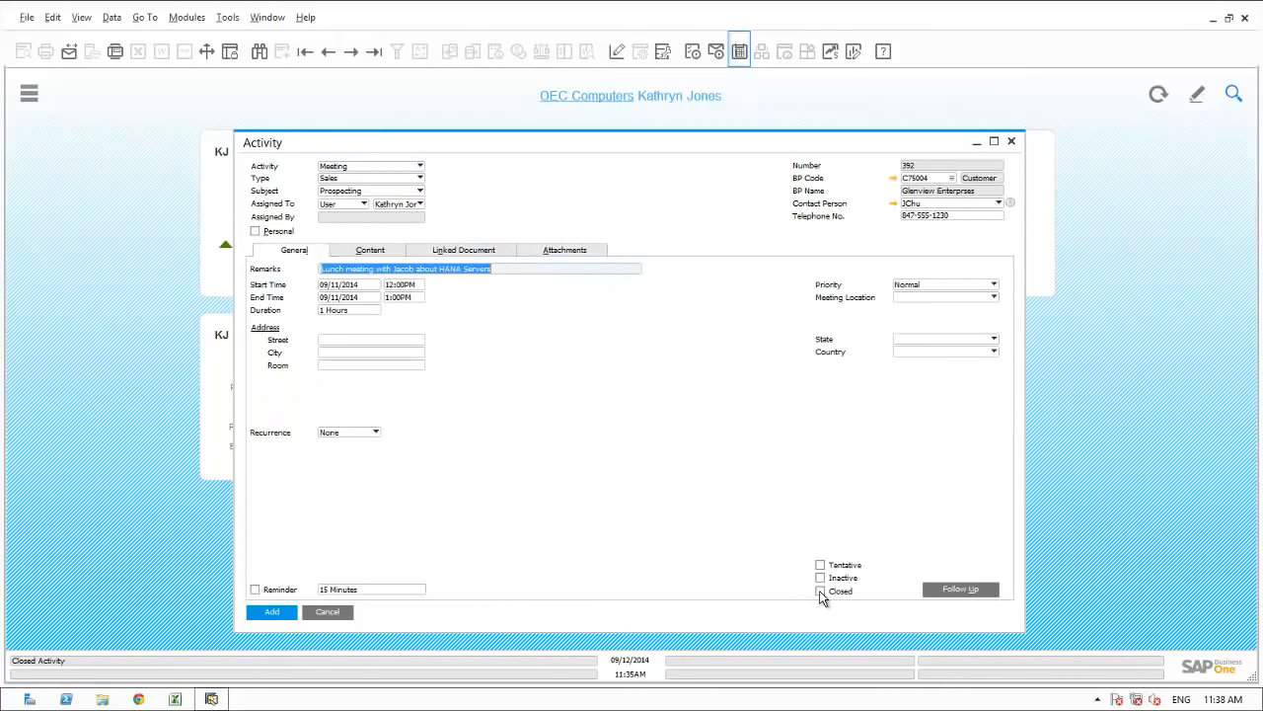
{"action": "left_click", "coordinate": [264, 612]}
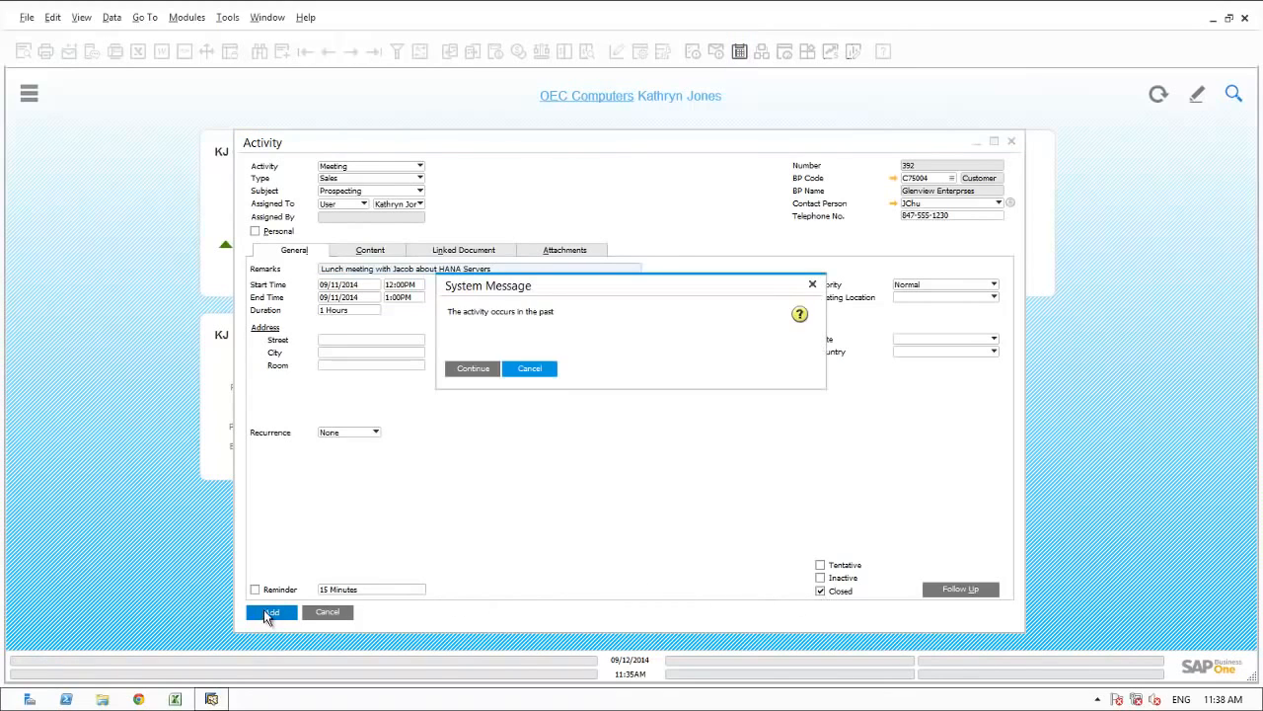
{"action": "left_click", "coordinate": [471, 366]}
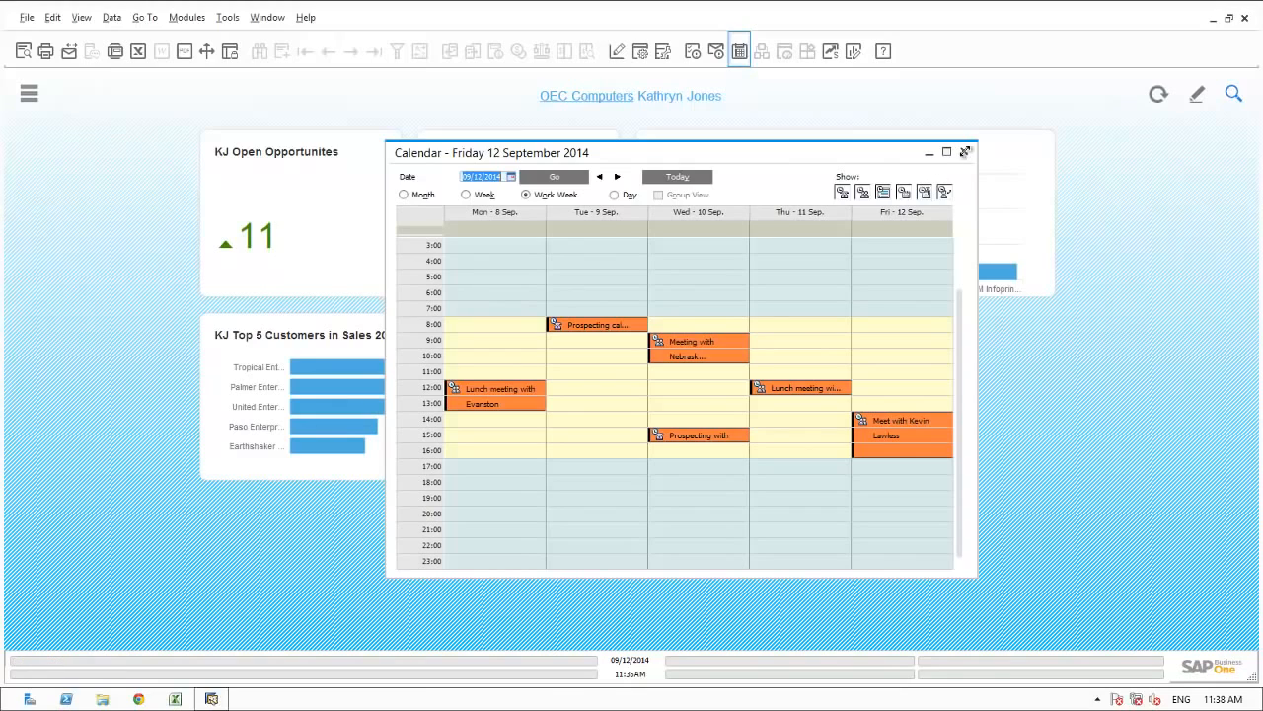
{"action": "left_click", "coordinate": [964, 153]}
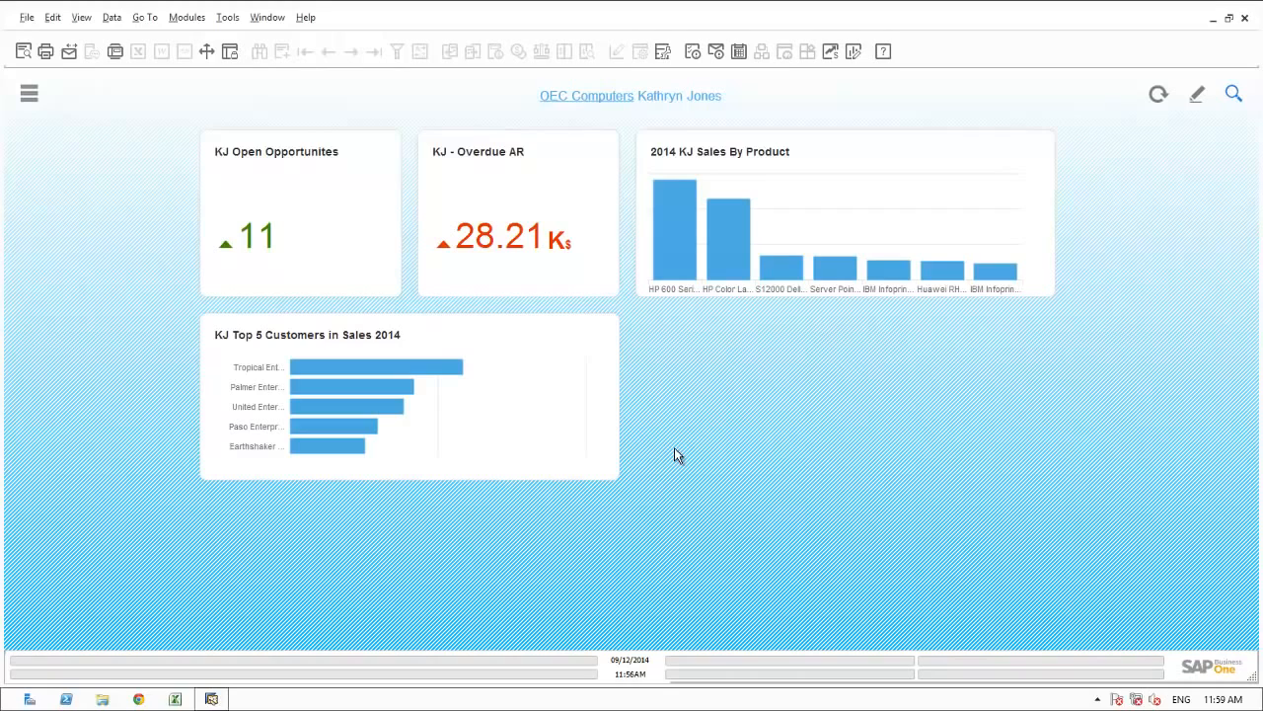
Open the opportunity detail dashboard from the open opportunities KPI in the cockpit.
{"action": "left_click", "coordinate": [335, 254]}
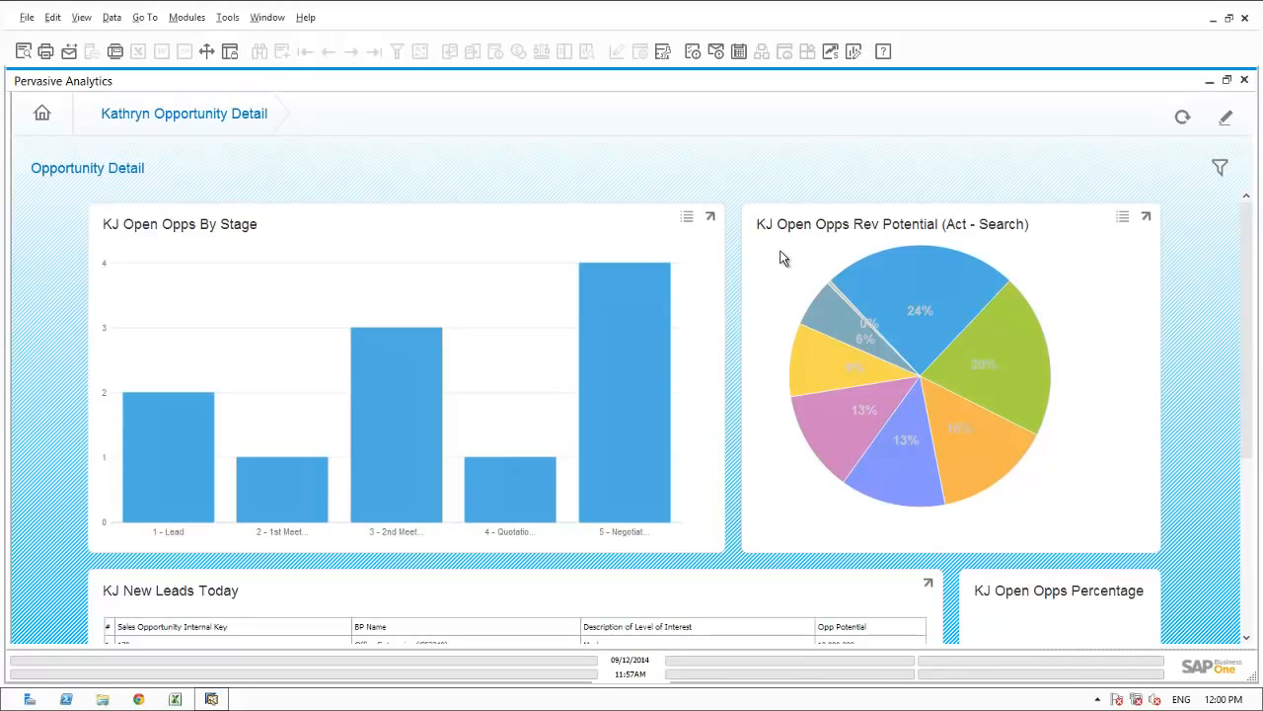
Run an enterprise search for Paso Enterprises from its slice in the open opportunities revenue potential chart.
{"action": "mouse_move", "coordinate": [889, 279]}
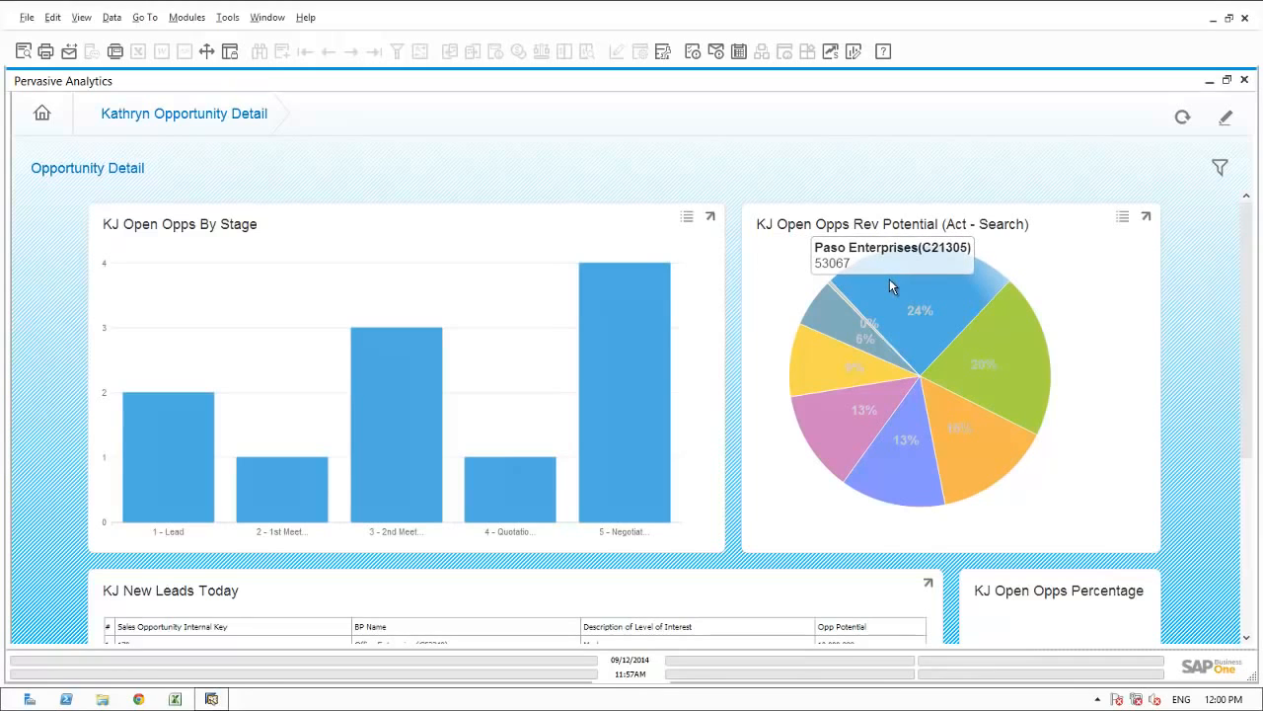
{"action": "left_click", "coordinate": [889, 280]}
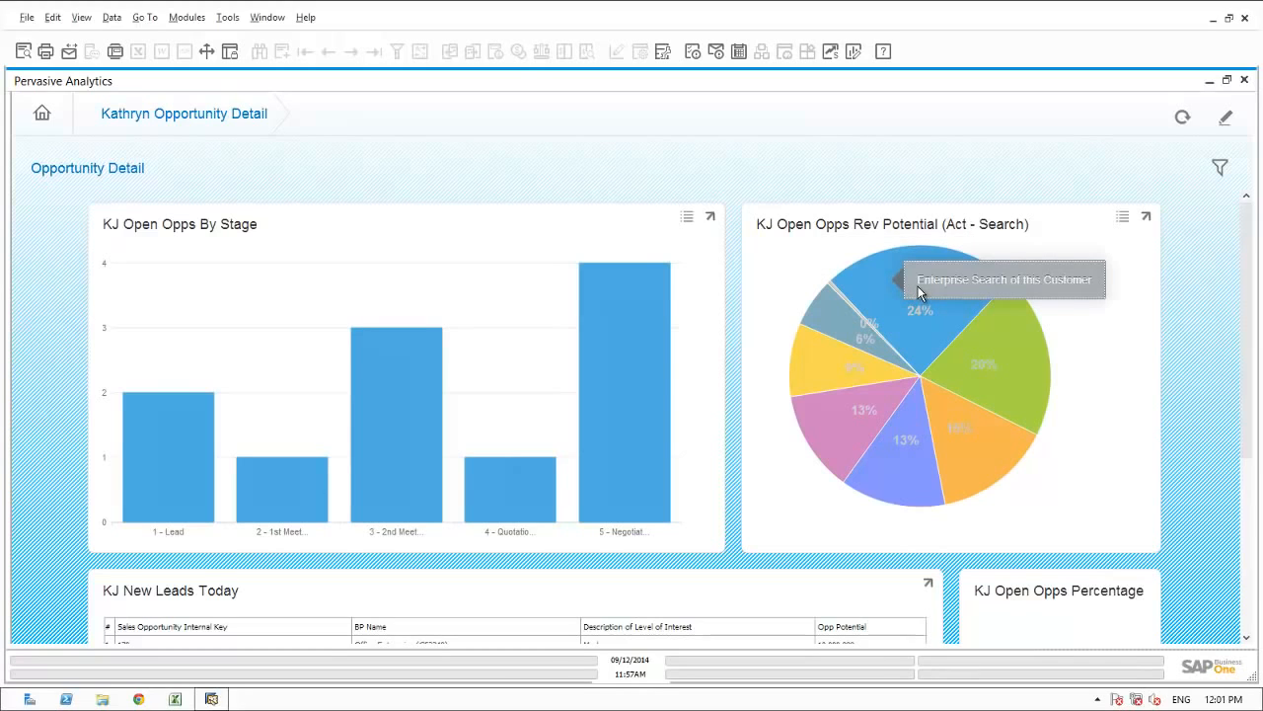
{"action": "left_click", "coordinate": [917, 286]}
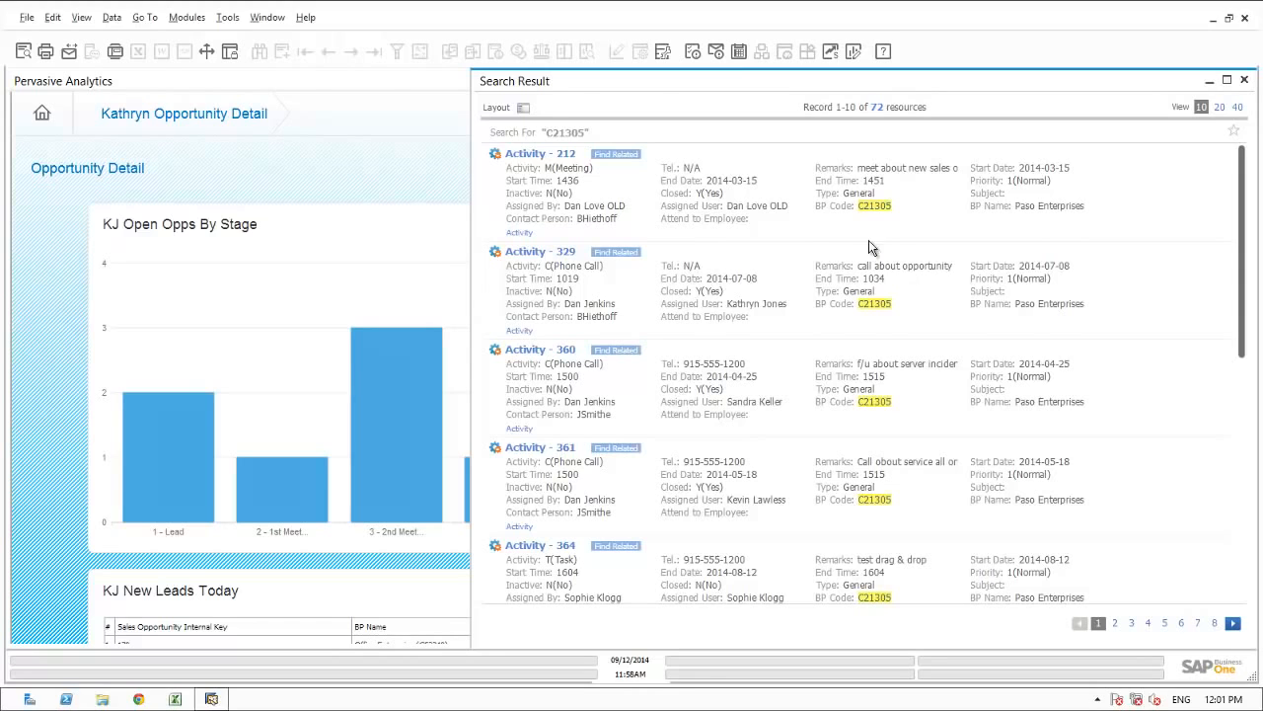
Show the search categories and narrow the results to sales opportunities with Open status, excluding Lost and Won.
{"action": "left_click", "coordinate": [522, 109]}
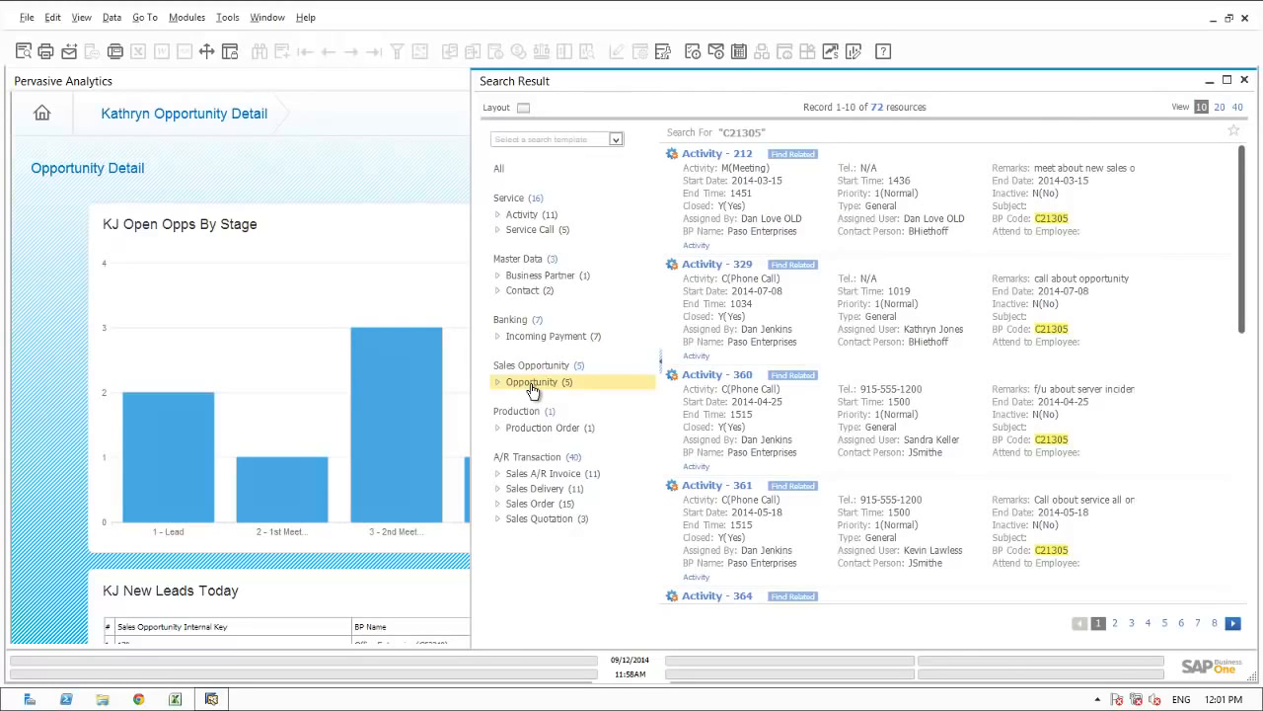
{"action": "left_click", "coordinate": [533, 383]}
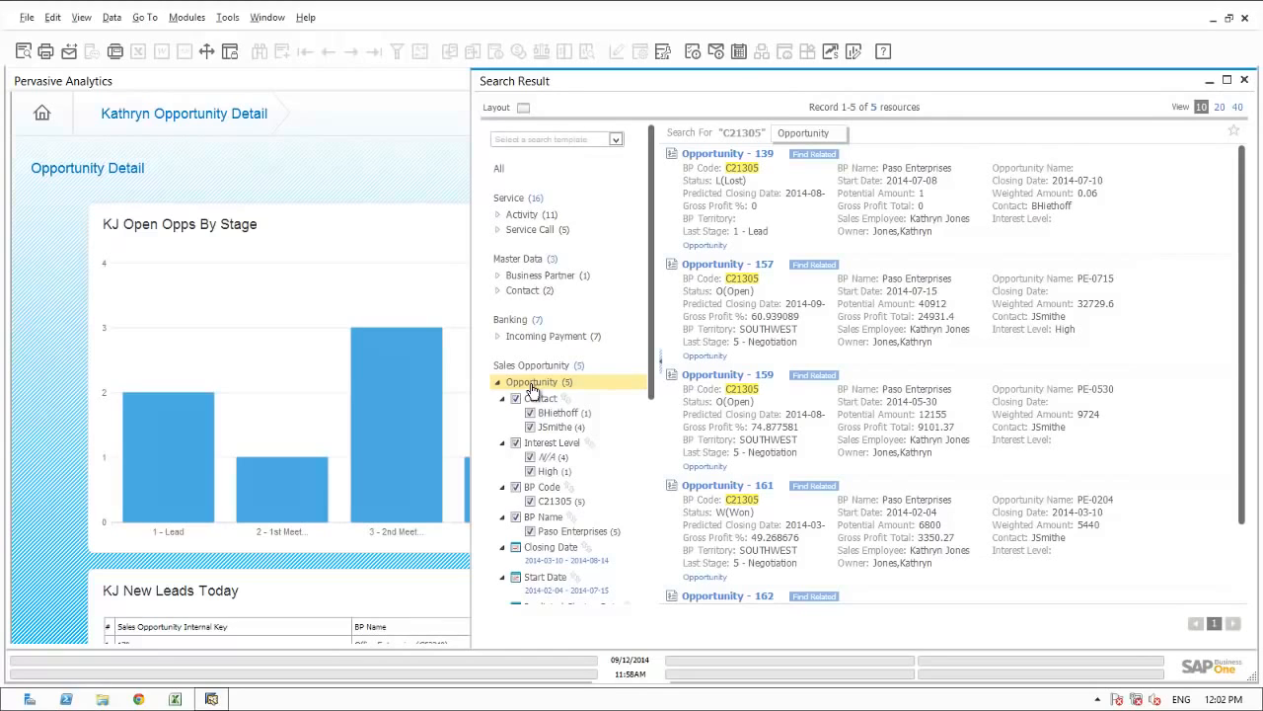
{"action": "left_click", "coordinate": [651, 541]}
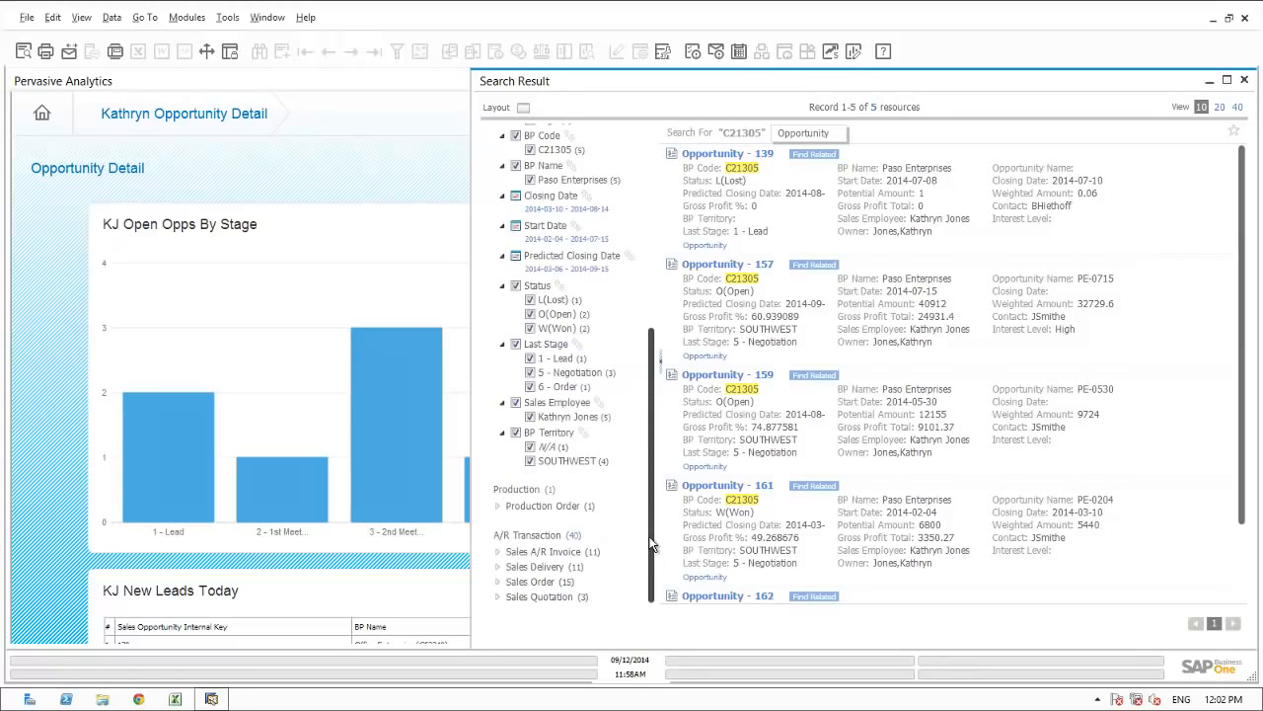
{"action": "left_click", "coordinate": [530, 300]}
{"action": "left_click", "coordinate": [530, 330]}
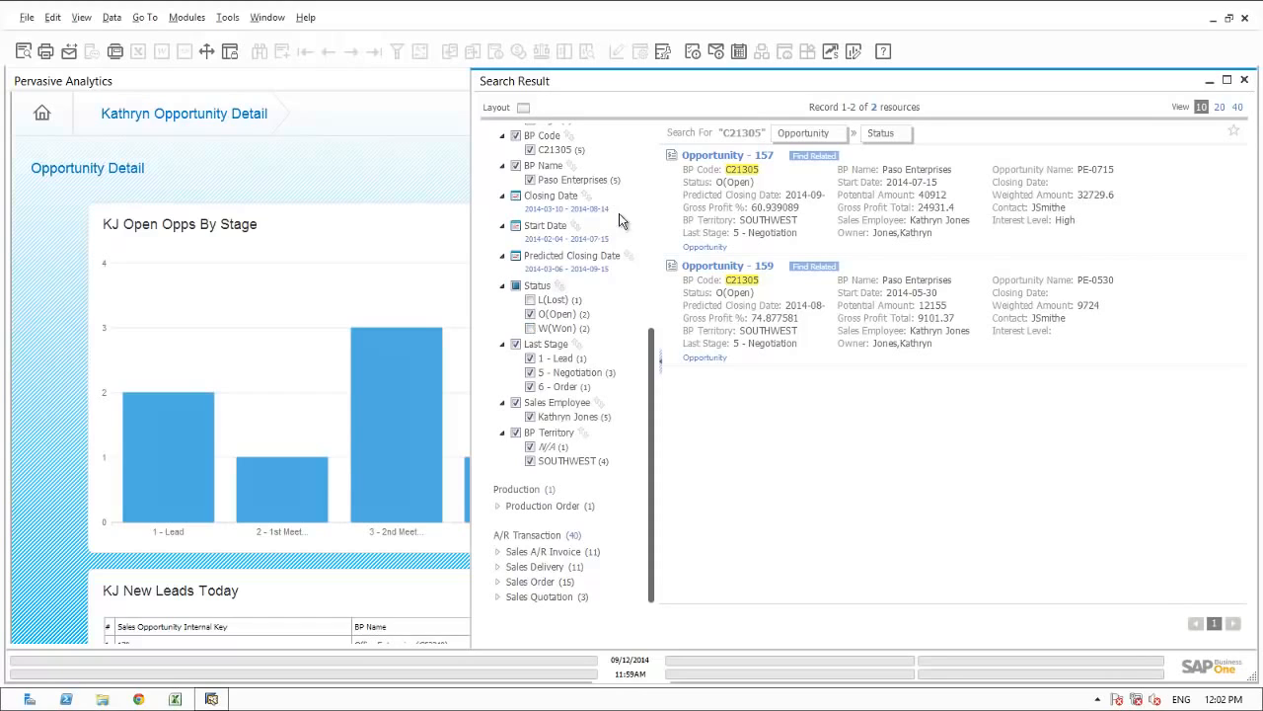
Open opportunity PE-0715, review its stages, and inspect the sales quotation linked to the negotiation stage.
{"action": "left_click", "coordinate": [720, 158]}
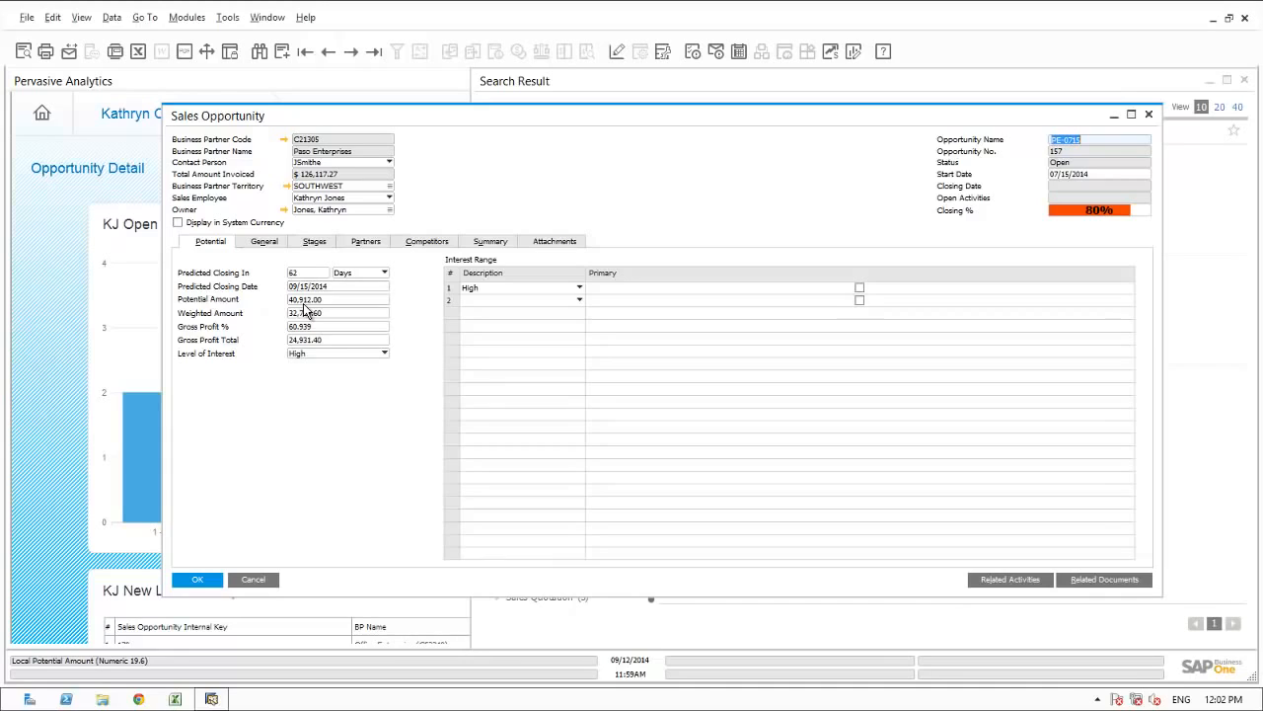
{"action": "left_click", "coordinate": [312, 243]}
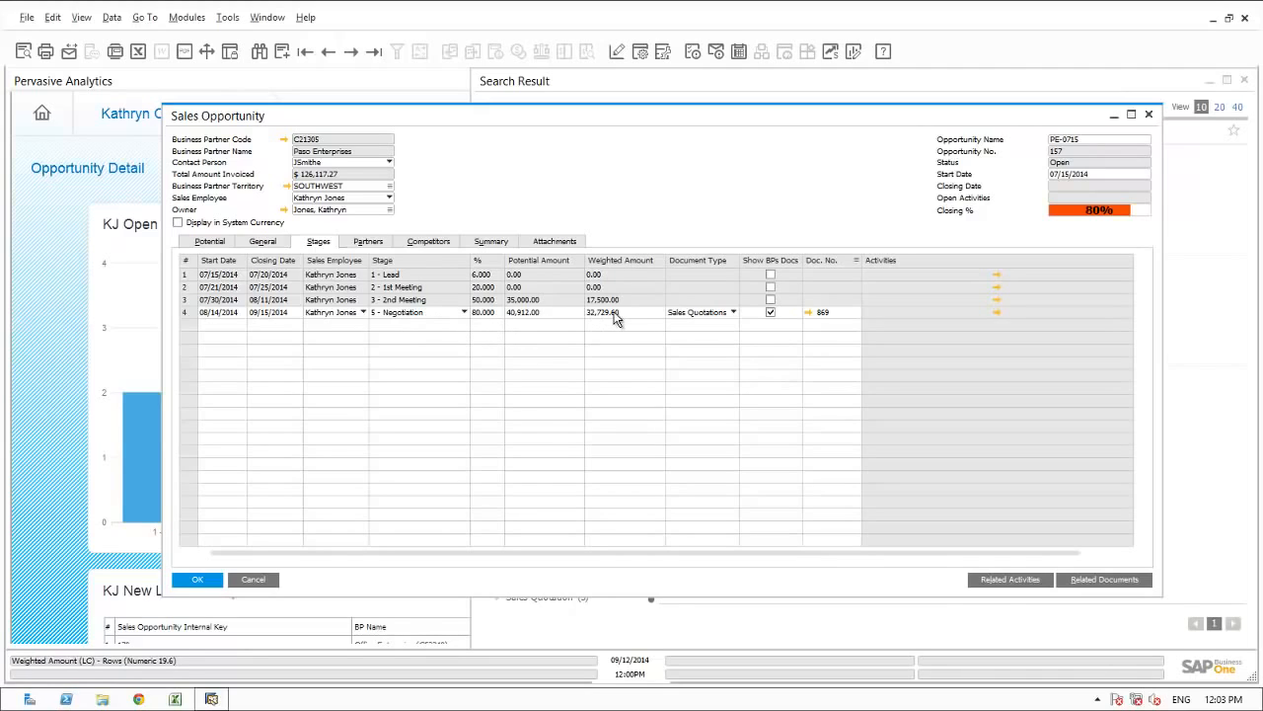
{"action": "left_click", "coordinate": [808, 312]}
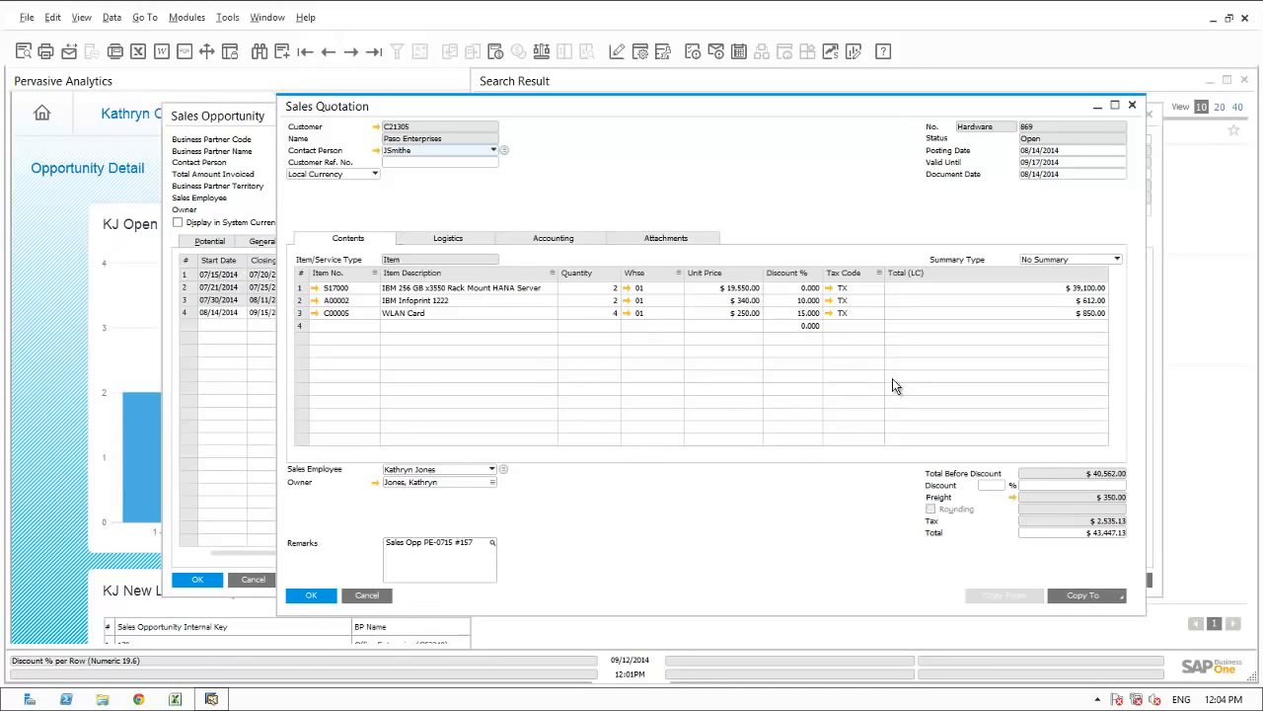
{"action": "left_click", "coordinate": [363, 595]}
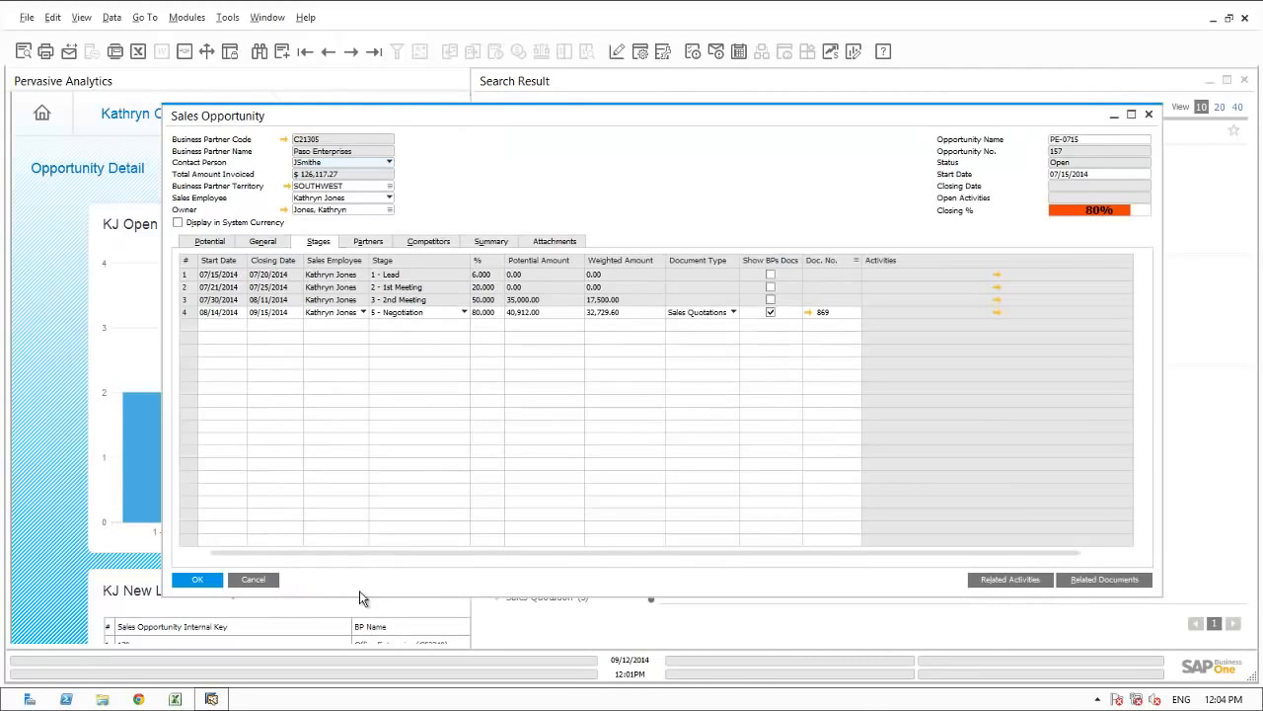
Review the opportunity's related activities, inspect the first listed activity, and close the activities overview.
{"action": "left_click", "coordinate": [991, 584]}
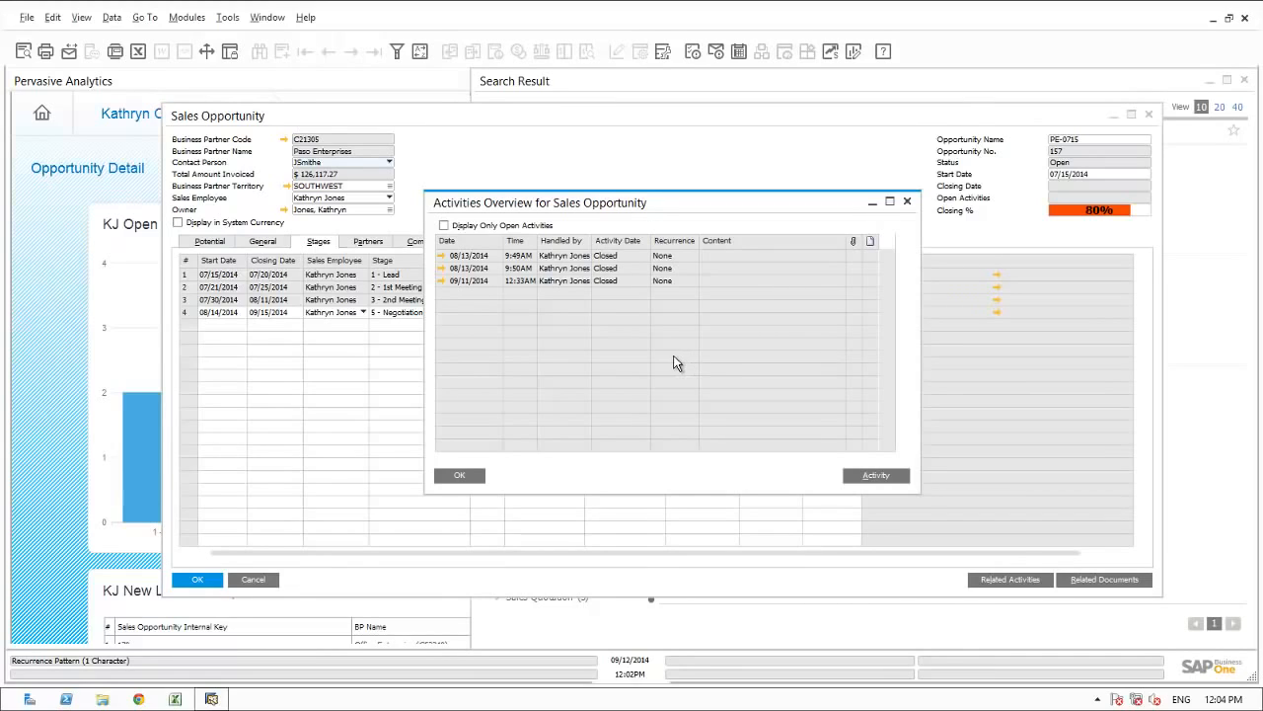
{"action": "left_click", "coordinate": [441, 256]}
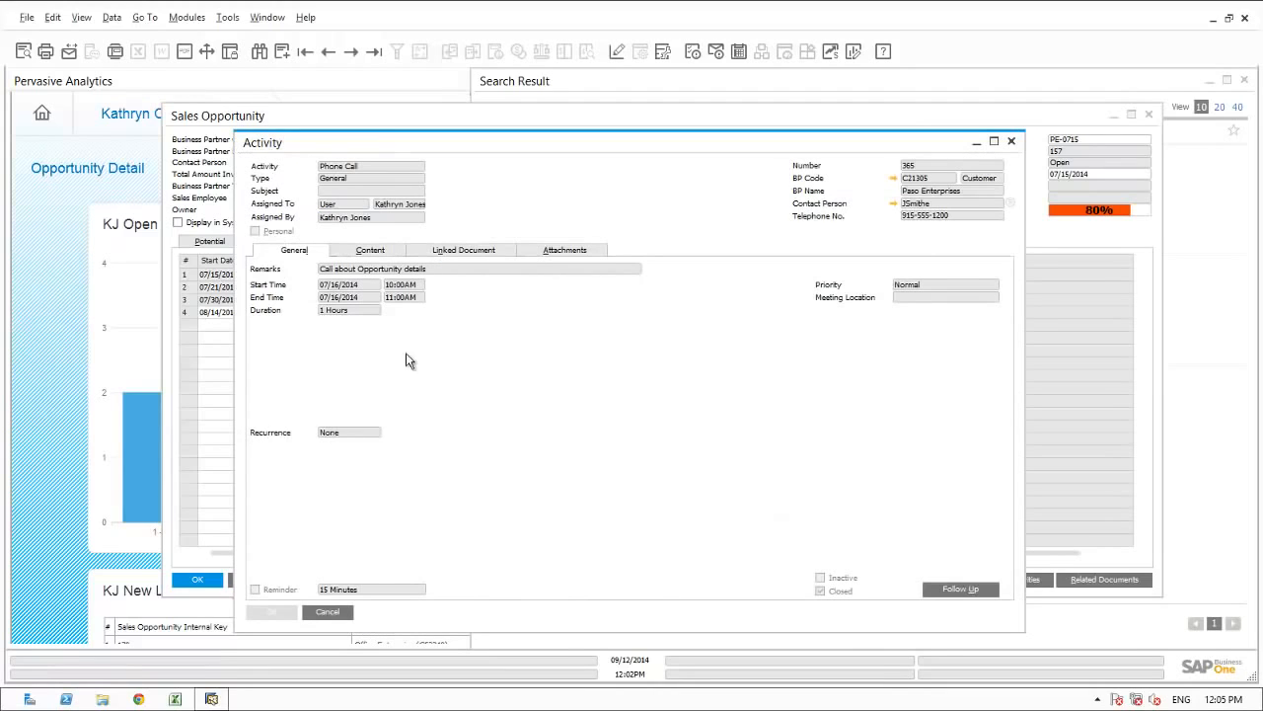
{"action": "left_click", "coordinate": [336, 611]}
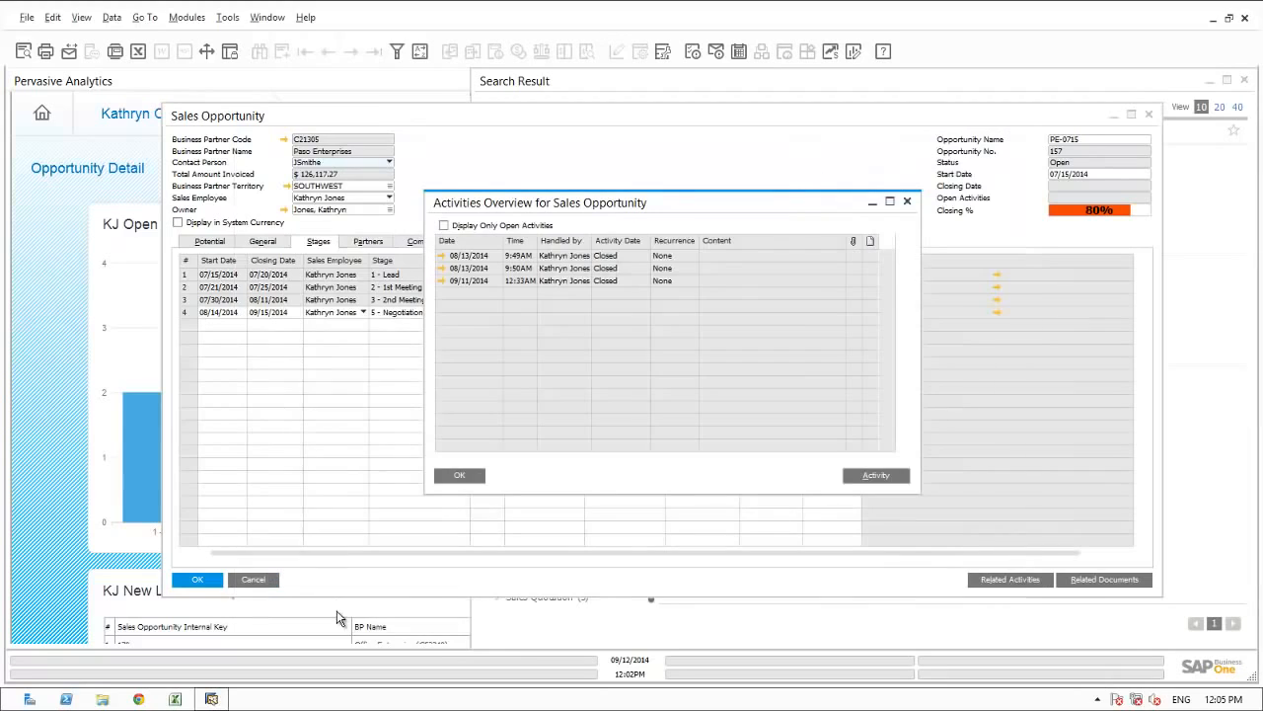
{"action": "left_click", "coordinate": [465, 474]}
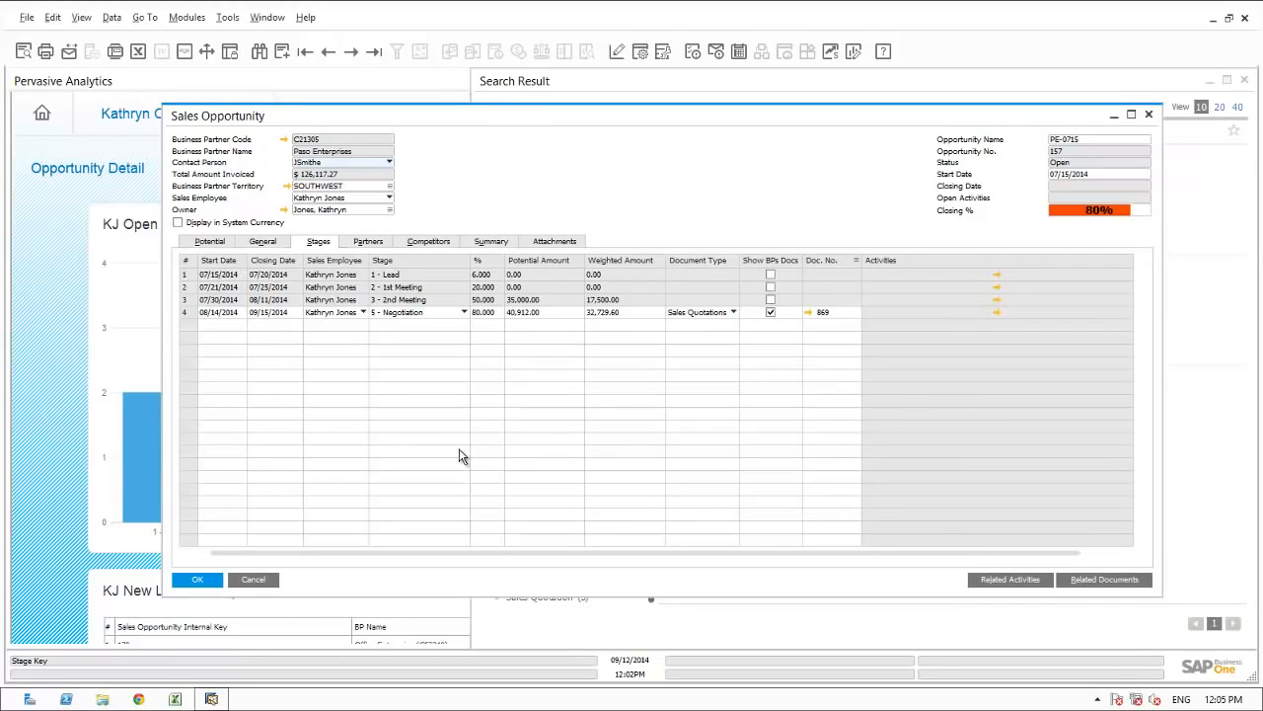
Review the opportunity's partners, competitors and summary details, and close the opportunity.
{"action": "left_click", "coordinate": [371, 246]}
{"action": "left_click", "coordinate": [416, 244]}
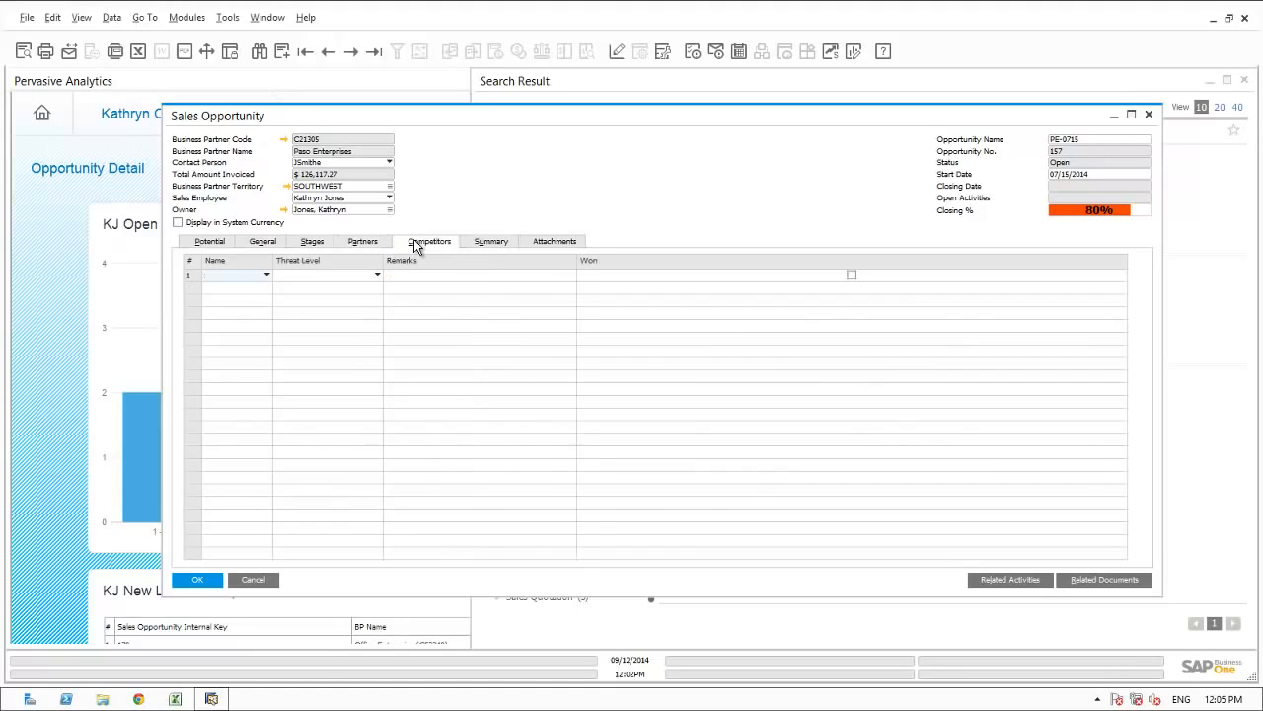
{"action": "left_click", "coordinate": [491, 242]}
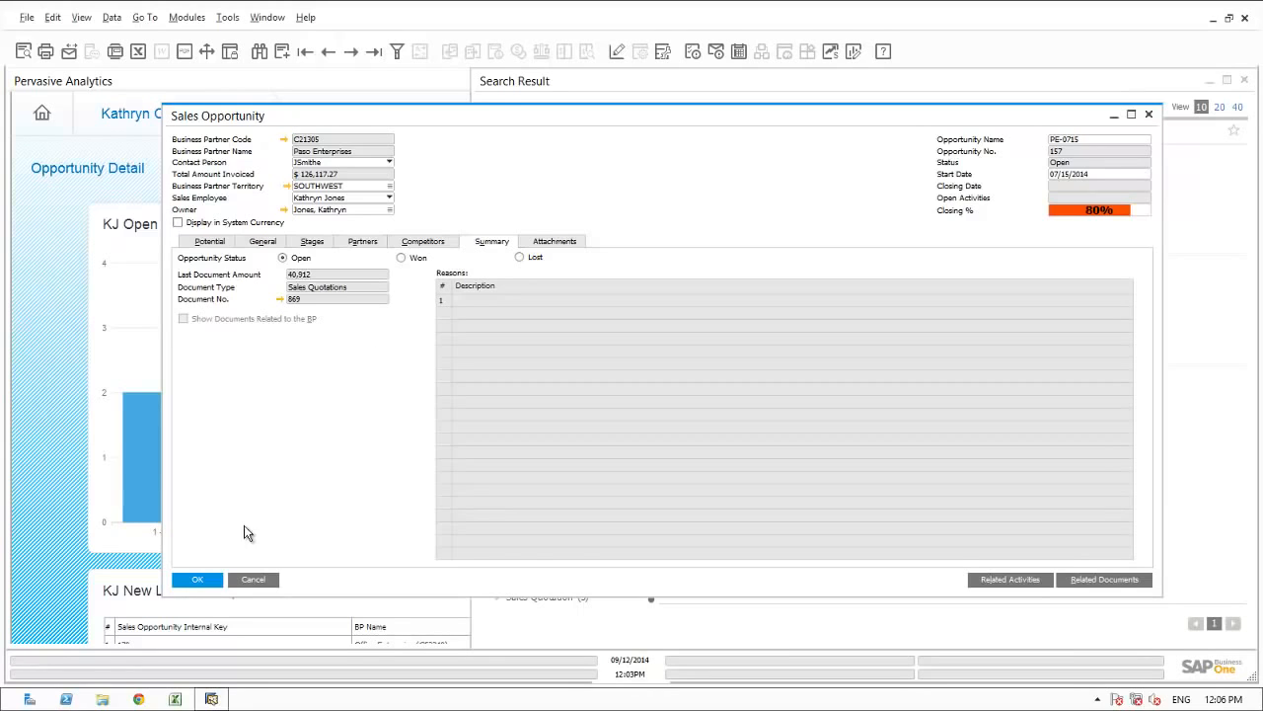
{"action": "left_click", "coordinate": [209, 579]}
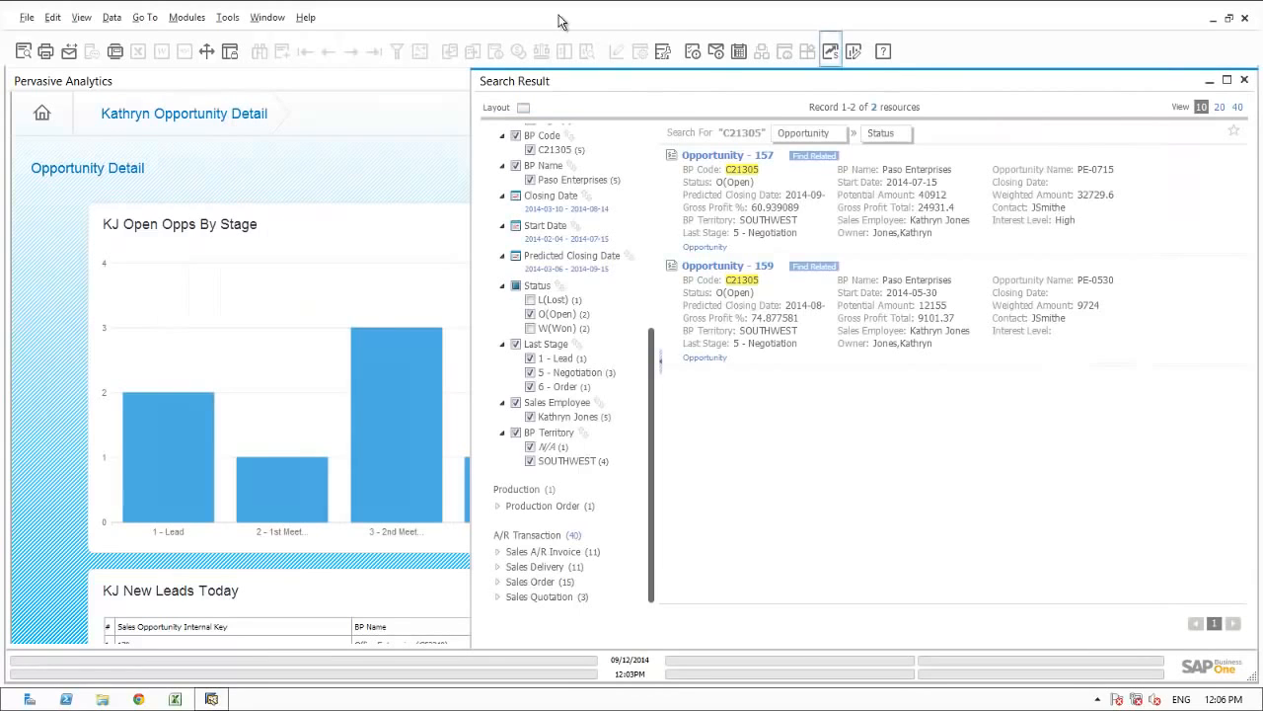
Close all open windows and examine the new leads, open percentage and open opportunities by customer on the opportunity dashboard.
{"action": "left_click", "coordinate": [273, 20]}
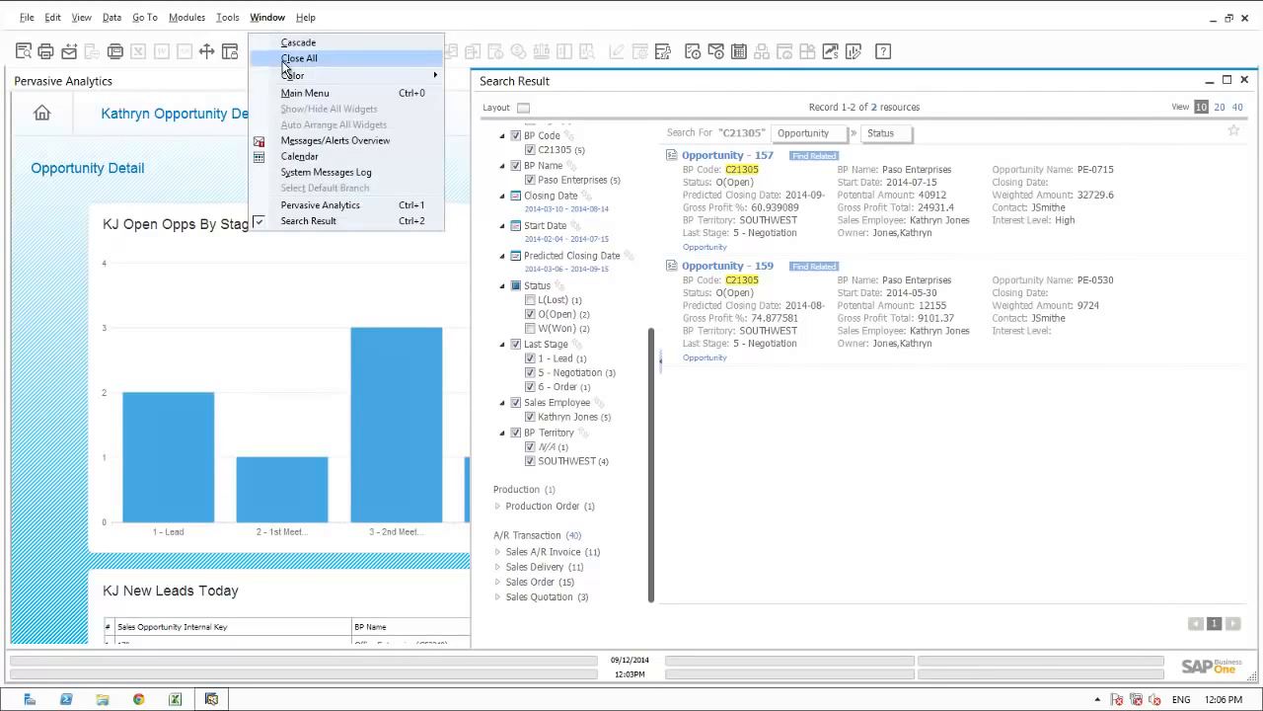
{"action": "left_click", "coordinate": [286, 60]}
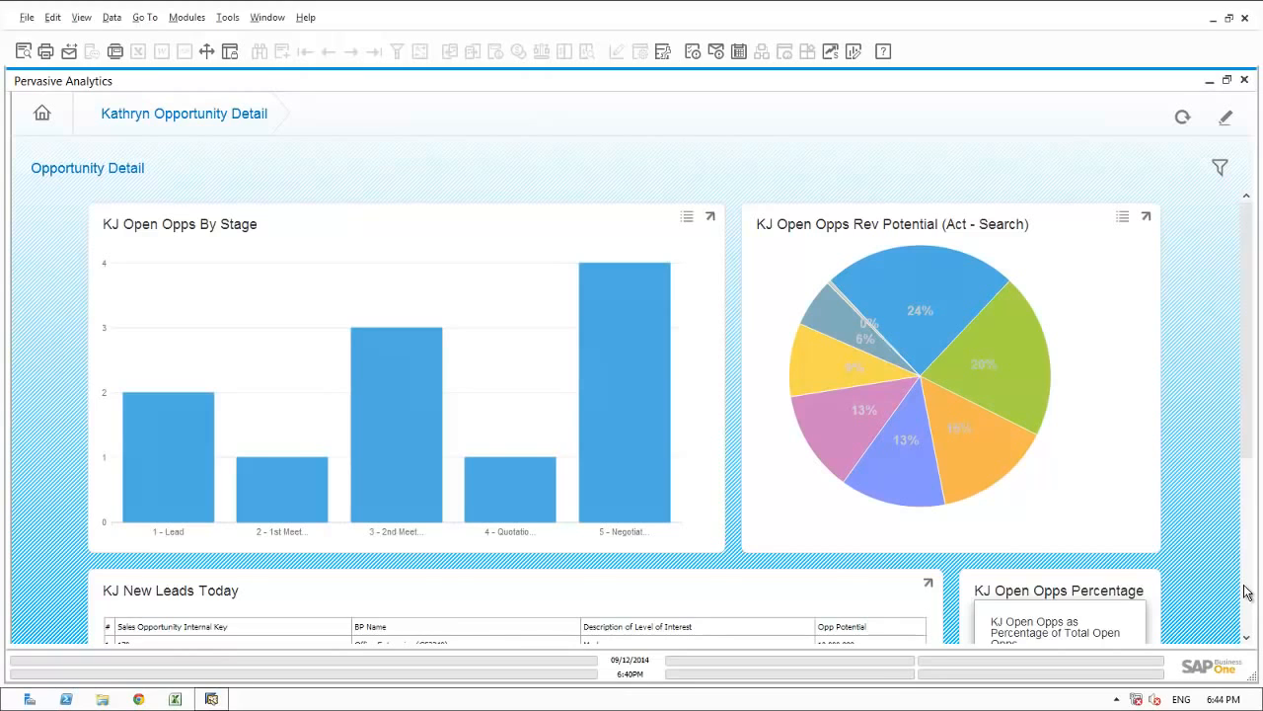
{"action": "scroll", "coordinate": [1245, 592], "scroll_direction": "down", "scroll_amount": 3}
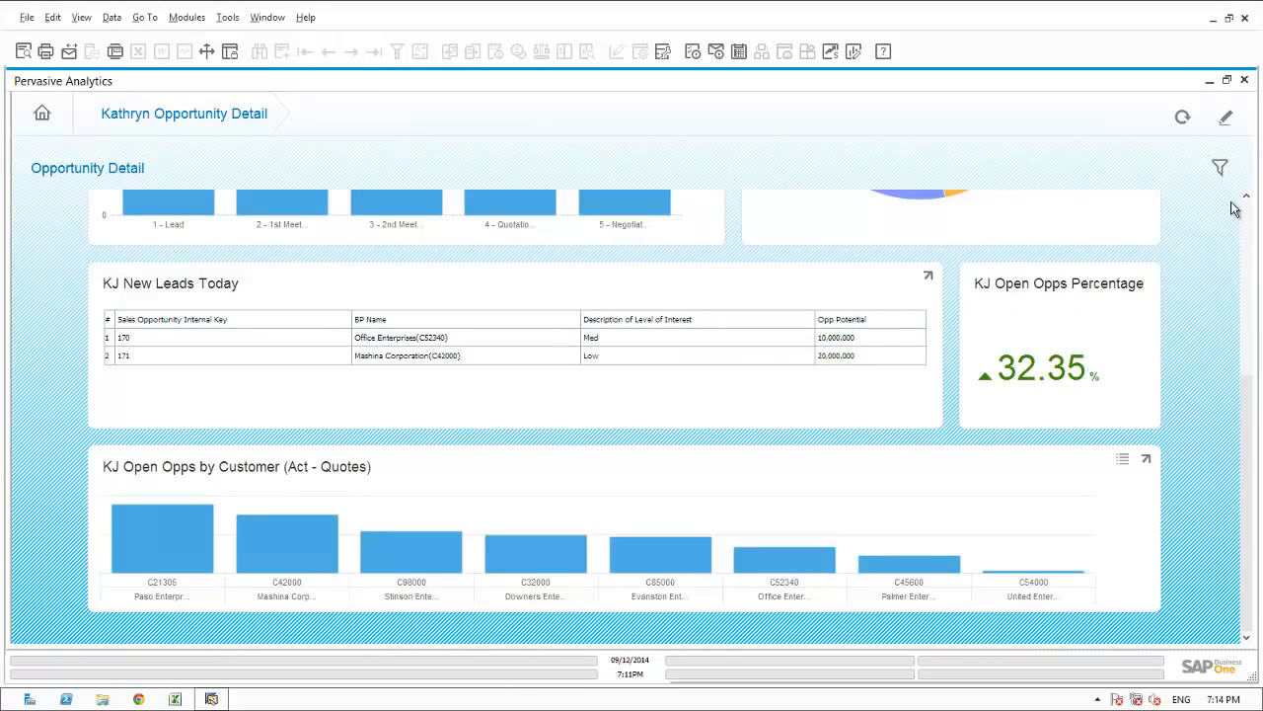
{"action": "left_click", "coordinate": [1248, 210]}
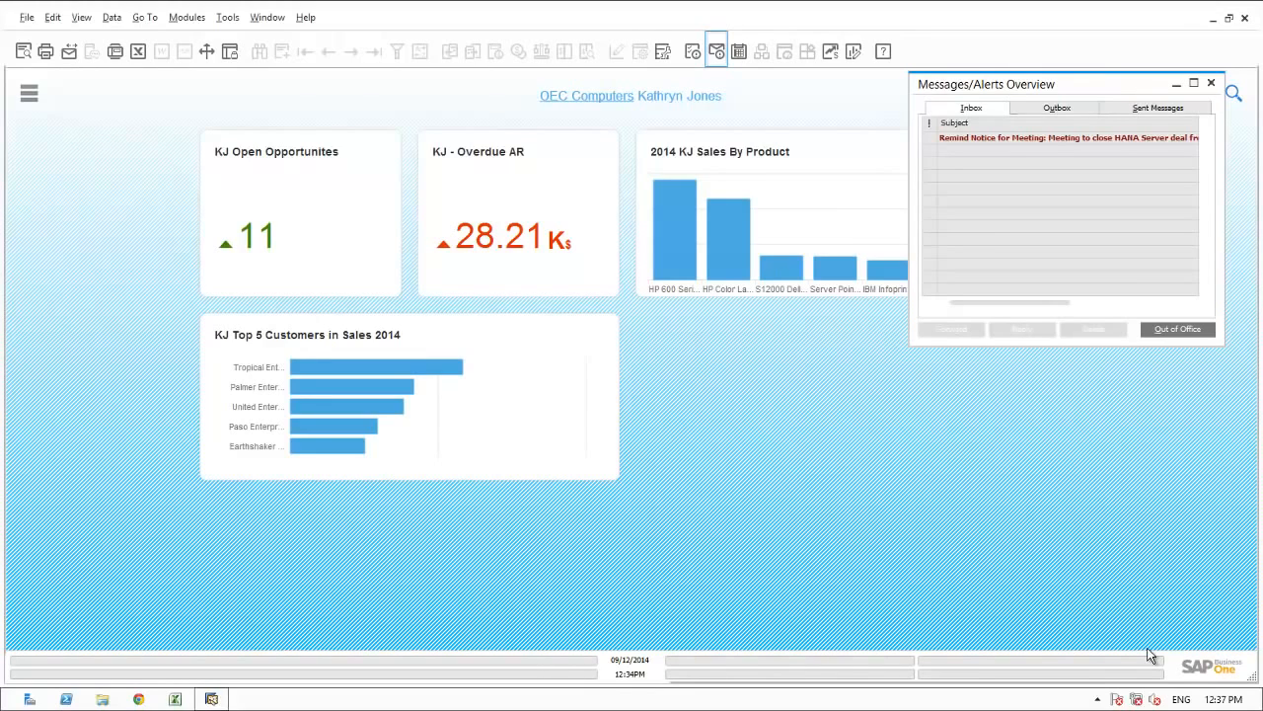
Read the reminder for the HANA Server deal closing meeting, inspect its linked activity, and close the activity.
{"action": "left_click", "coordinate": [965, 137]}
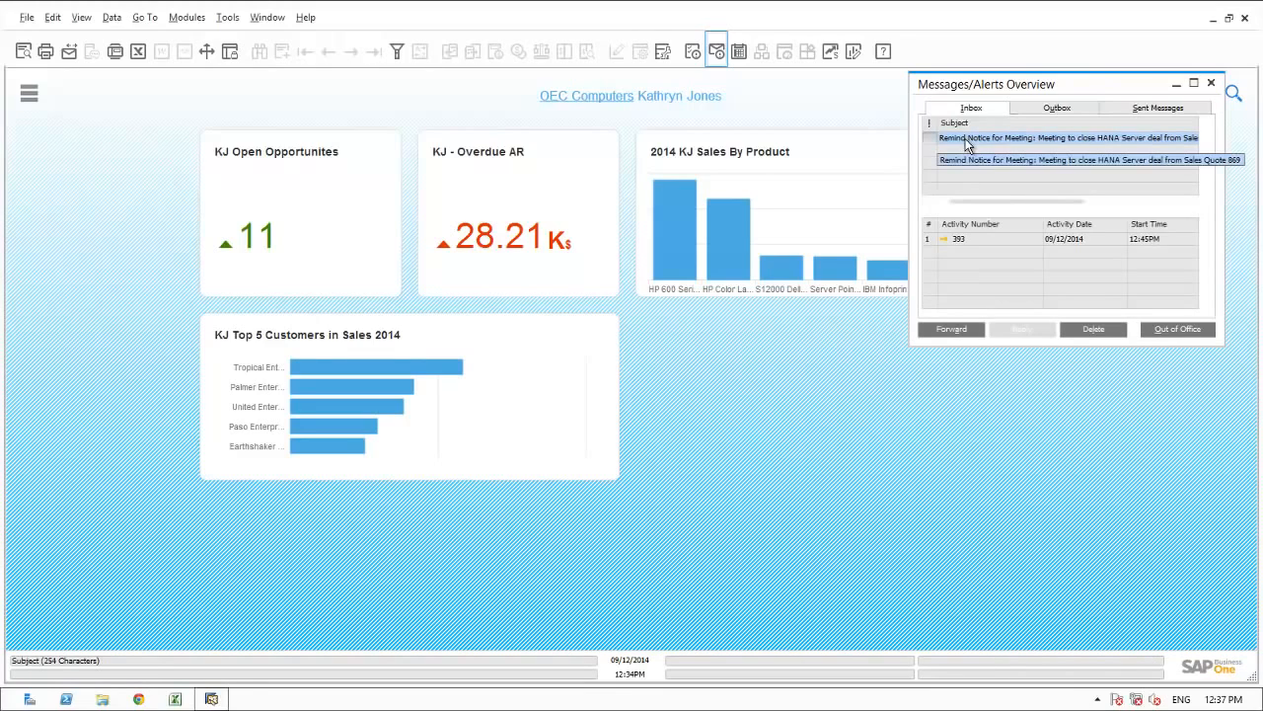
{"action": "left_click", "coordinate": [944, 241]}
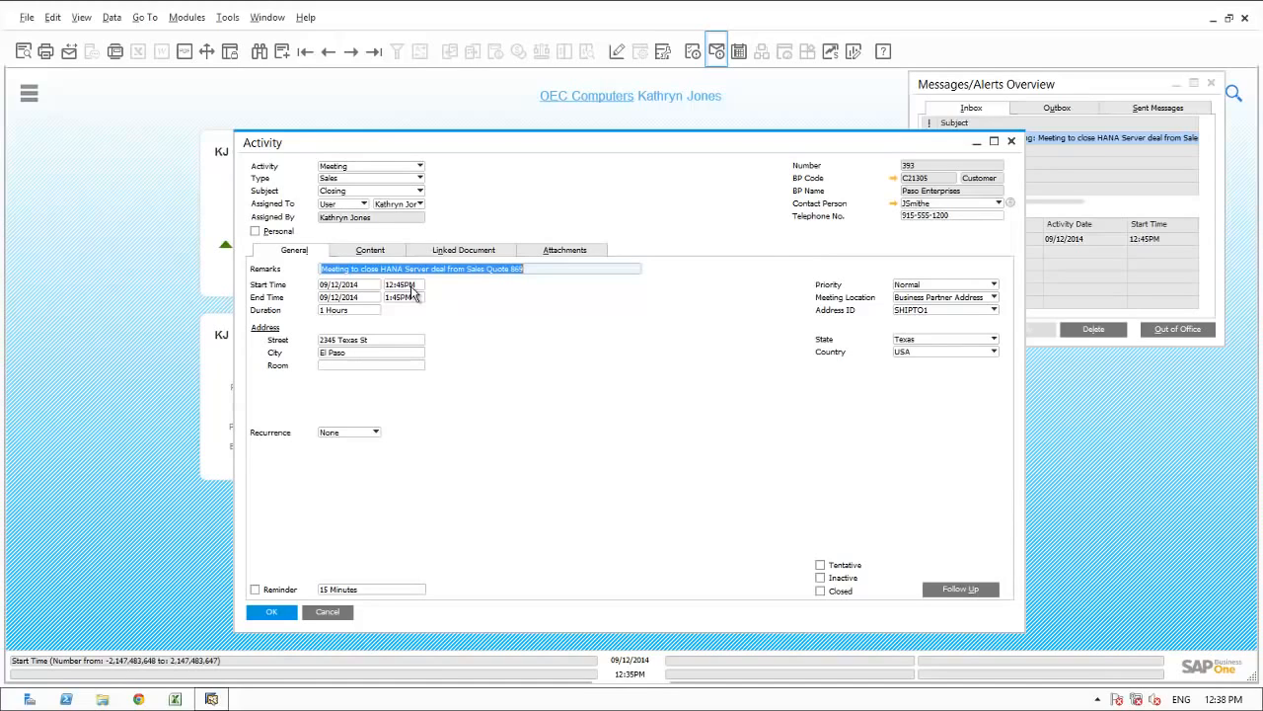
{"action": "left_click", "coordinate": [329, 611]}
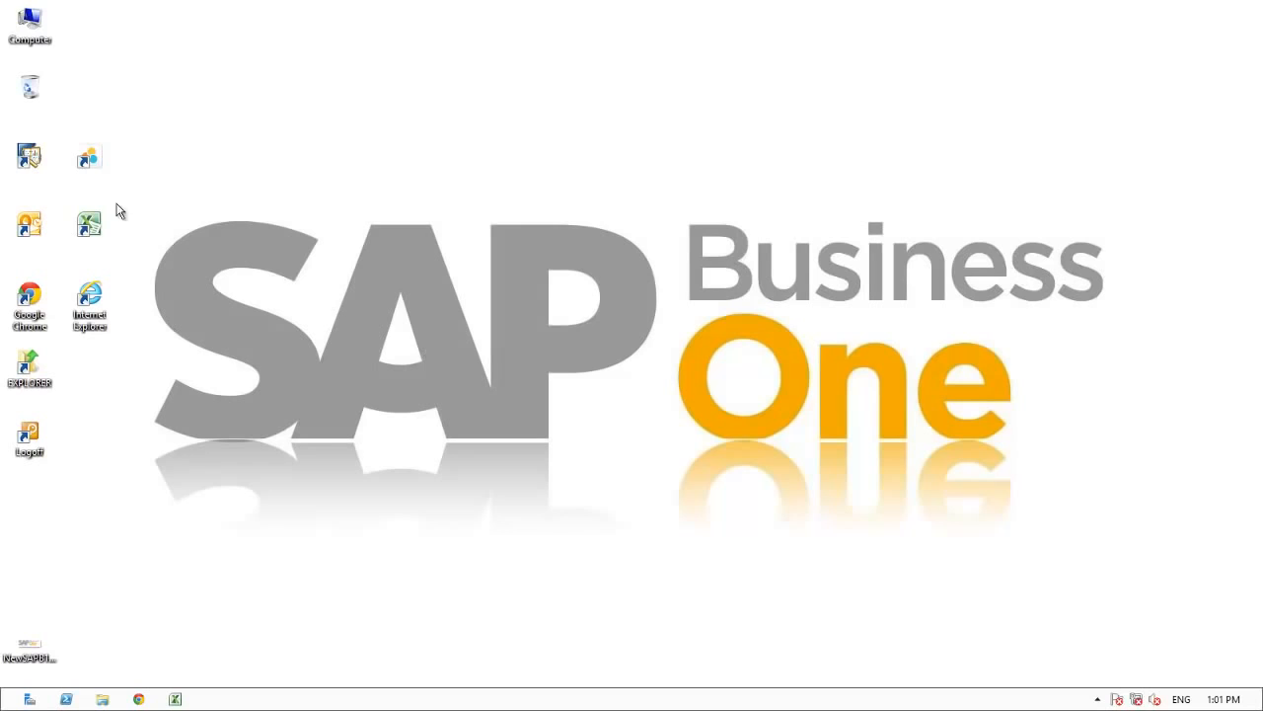
Launch SAP Business One and log on to OEC Computers with the sales manager's user ID and password.
{"action": "double_click", "coordinate": [35, 162]}
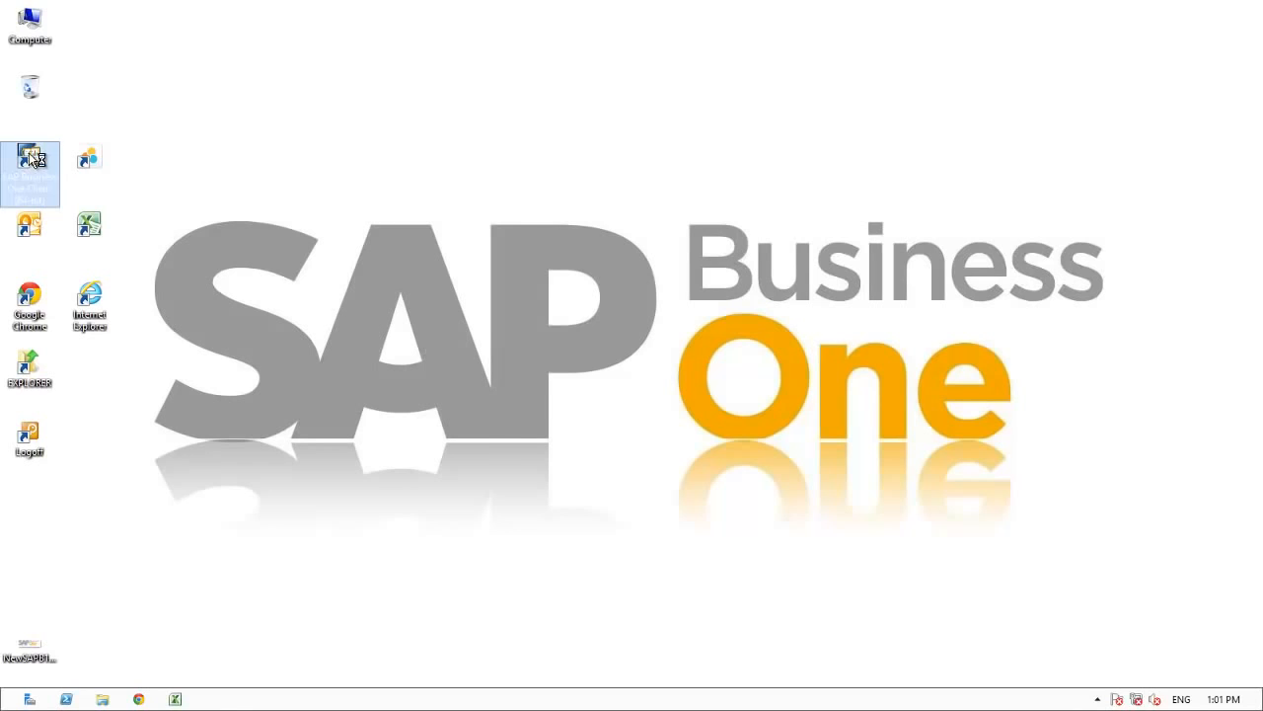
{"action": "type", "text": "I819803"}
{"action": "key", "text": "Tab"}
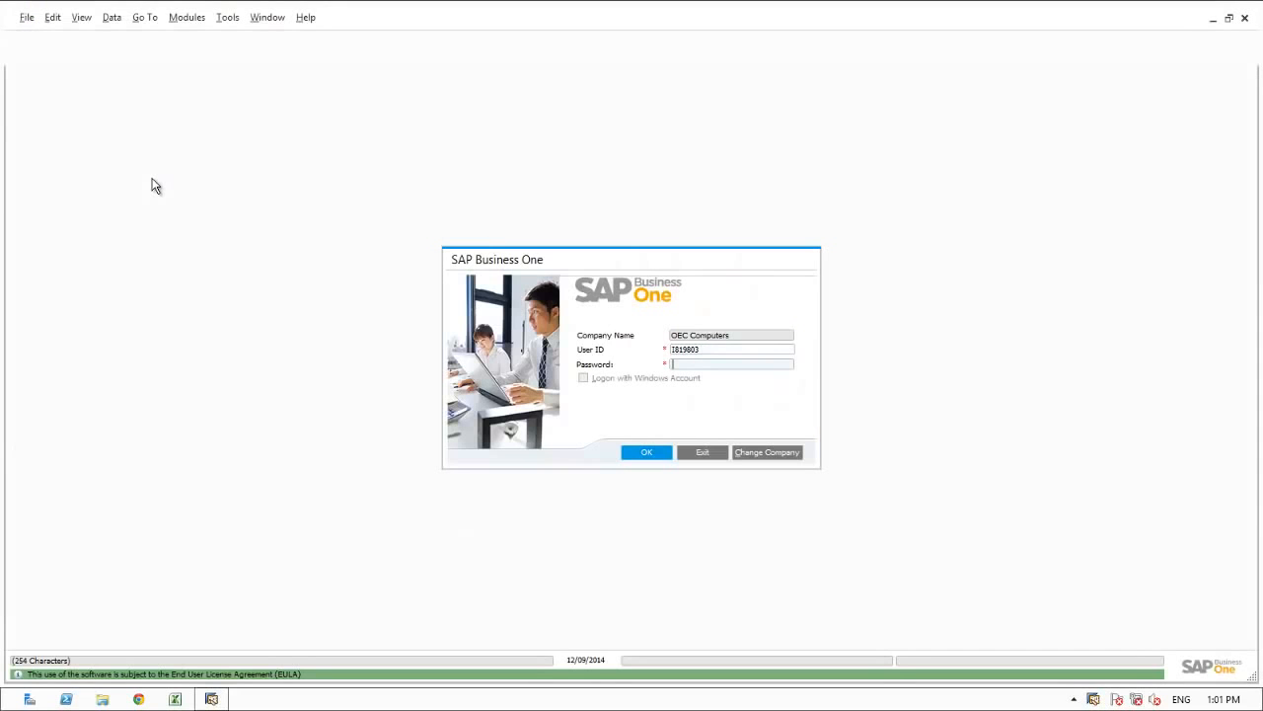
{"action": "type", "text": "1234"}
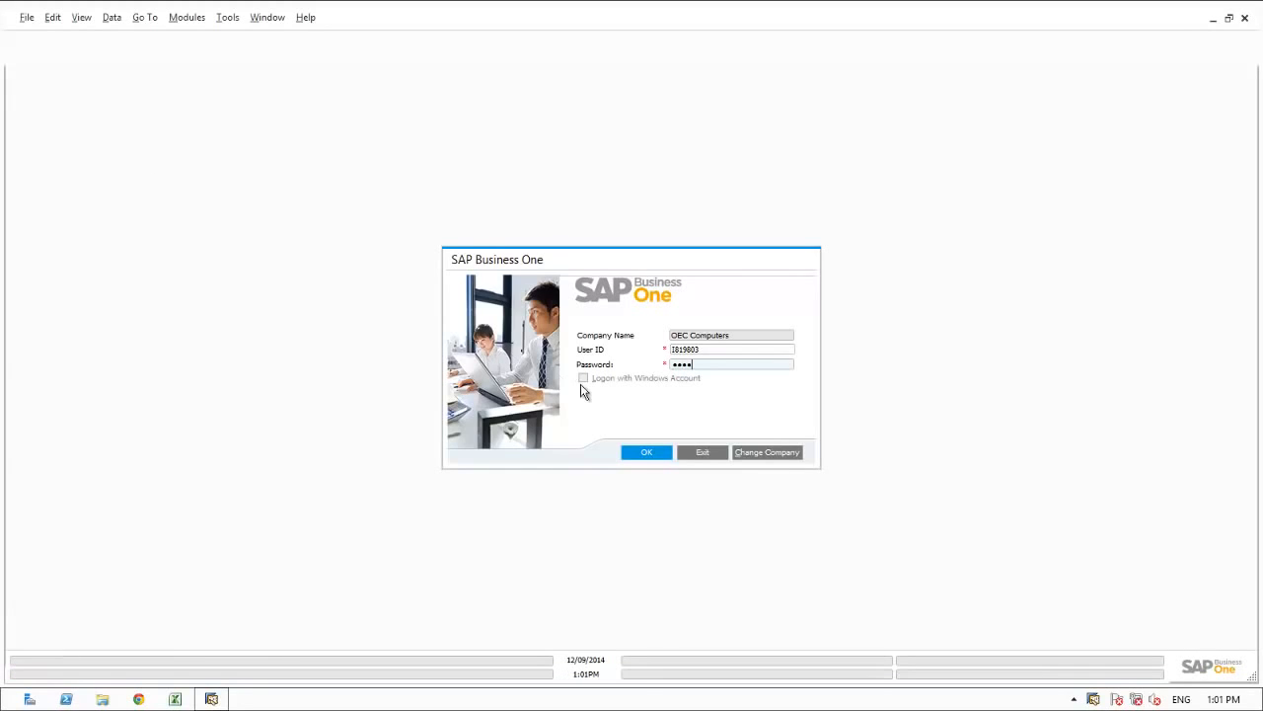
{"action": "left_click", "coordinate": [643, 453]}
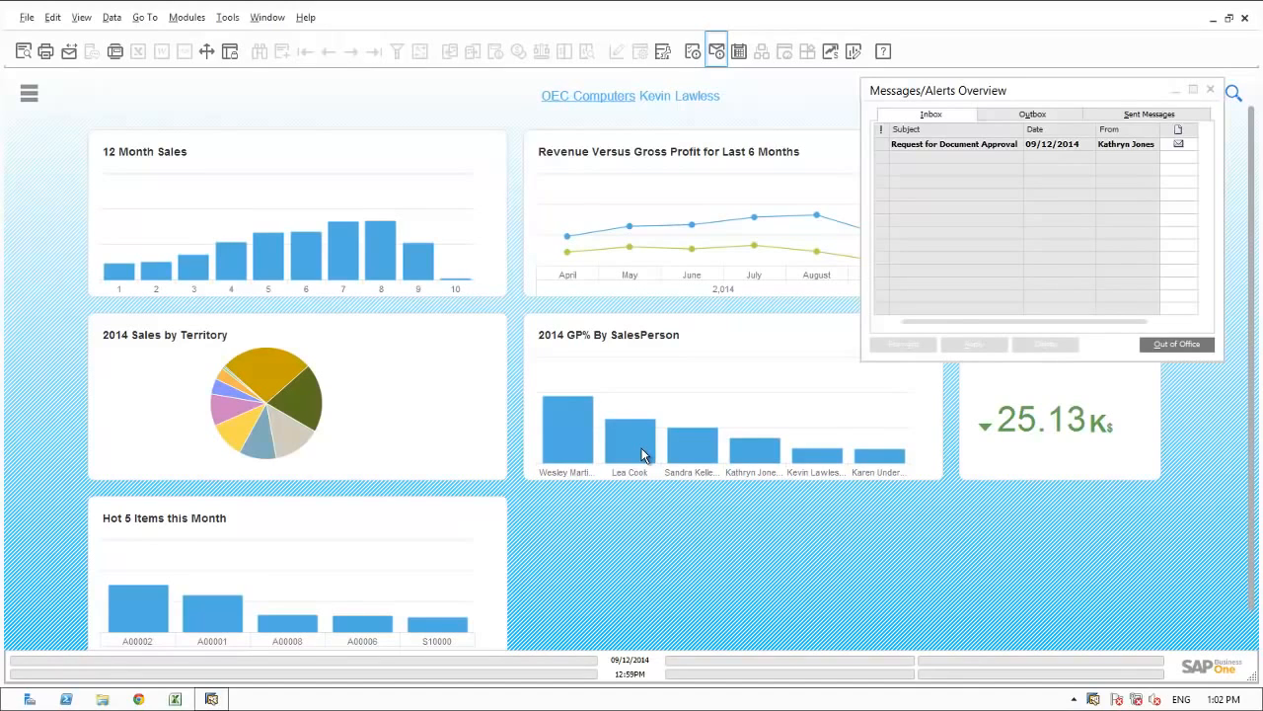
Open the Request for Document Approval message, its approval request, and the pending draft sales order behind it.
{"action": "mouse_move", "coordinate": [642, 455]}
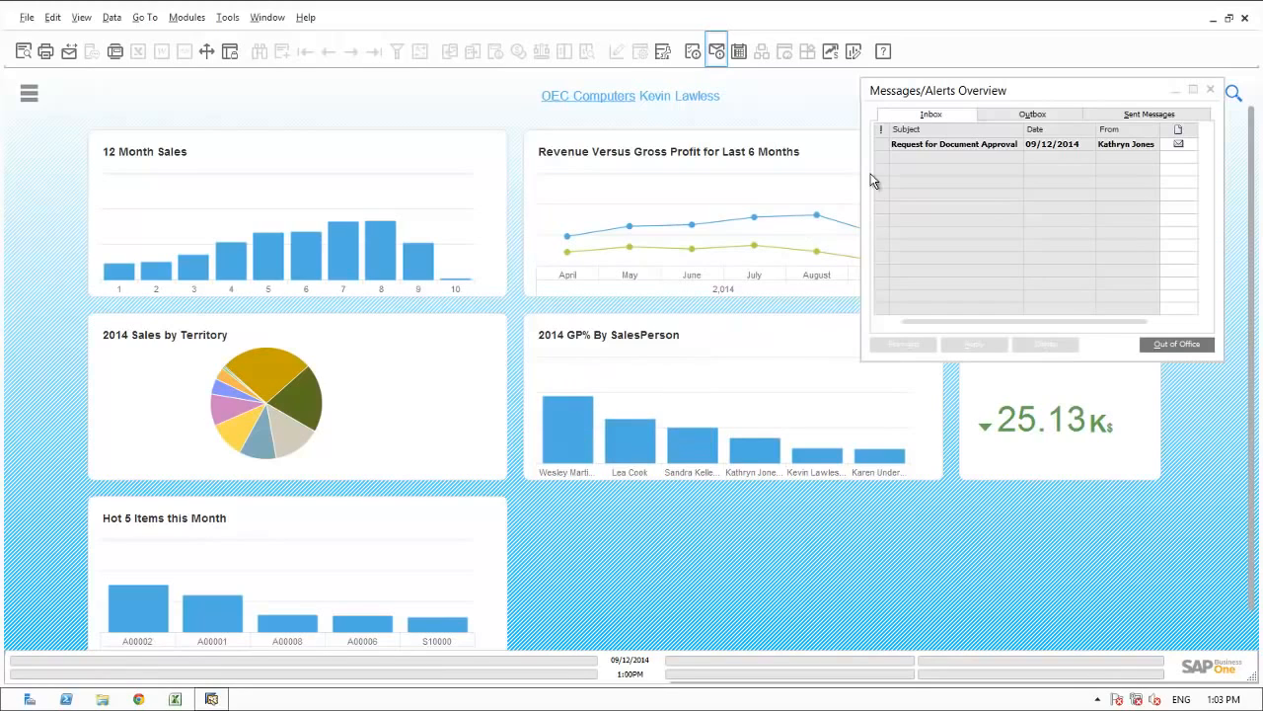
{"action": "left_click", "coordinate": [926, 146]}
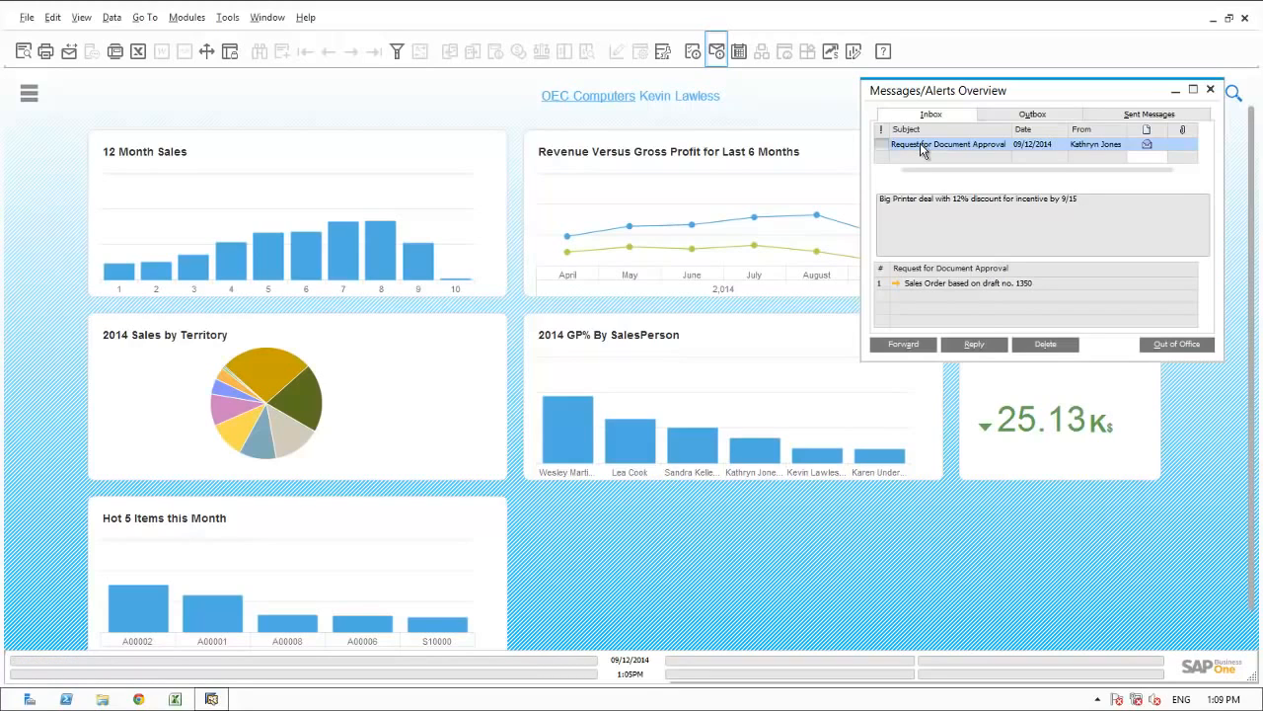
{"action": "left_click", "coordinate": [897, 283]}
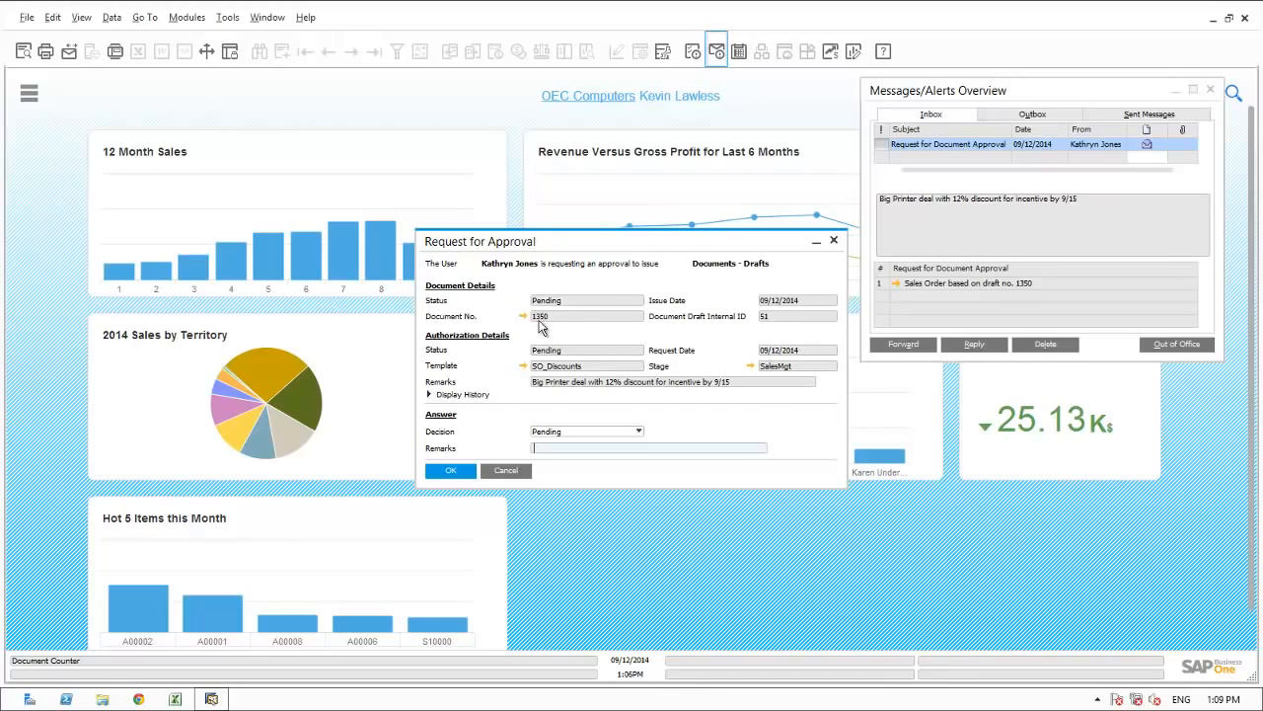
{"action": "left_click", "coordinate": [522, 316]}
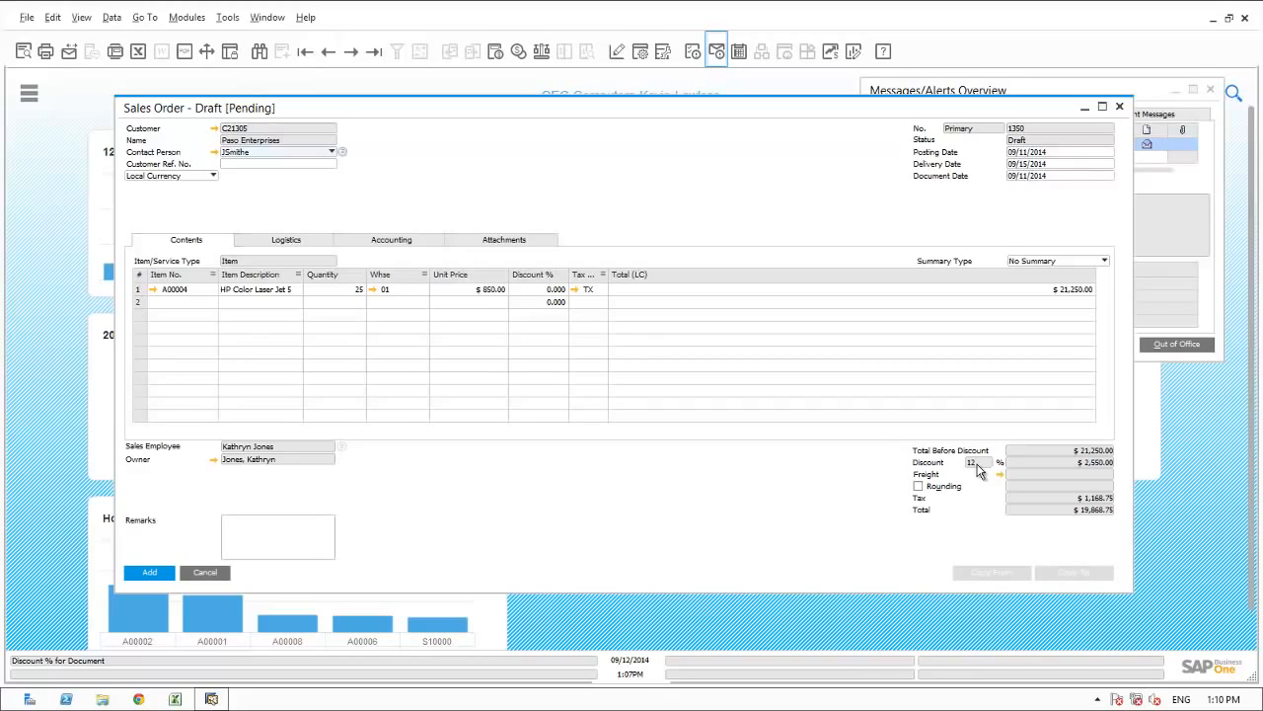
Open the Paso Enterprises master data from the draft order and bring up the customer's opportunities report.
{"action": "left_click", "coordinate": [214, 130]}
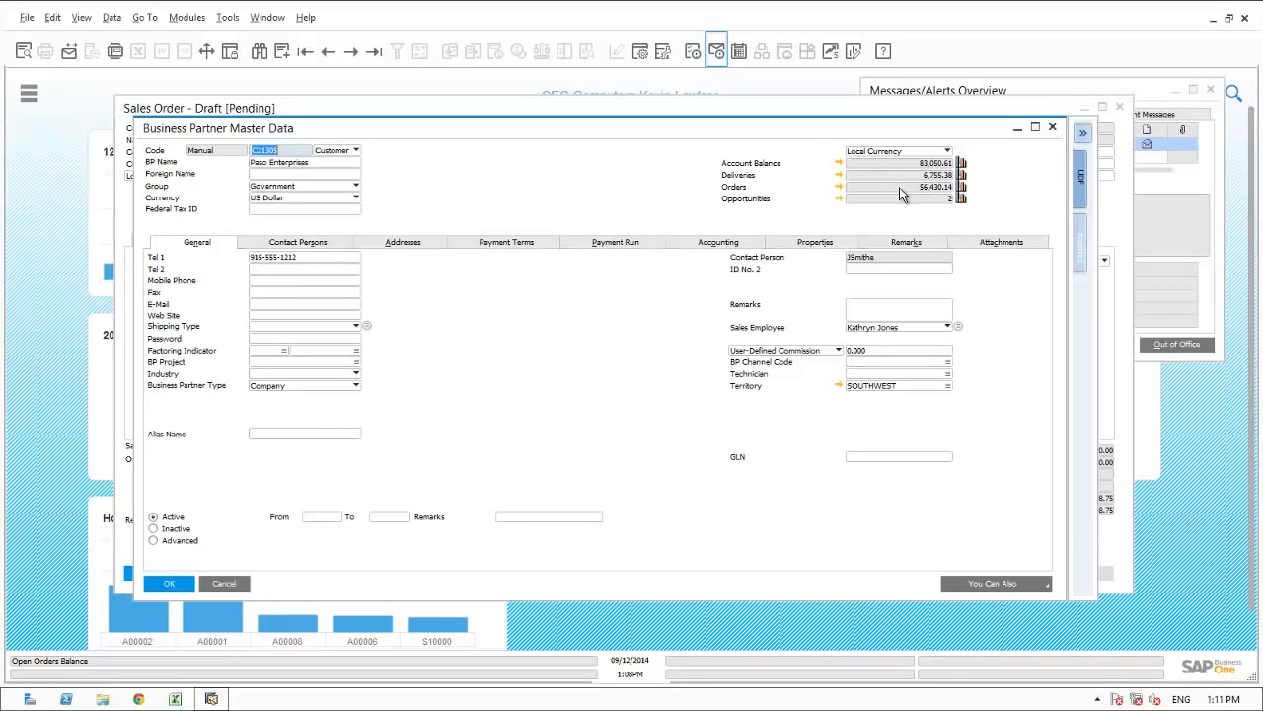
{"action": "left_click", "coordinate": [838, 201]}
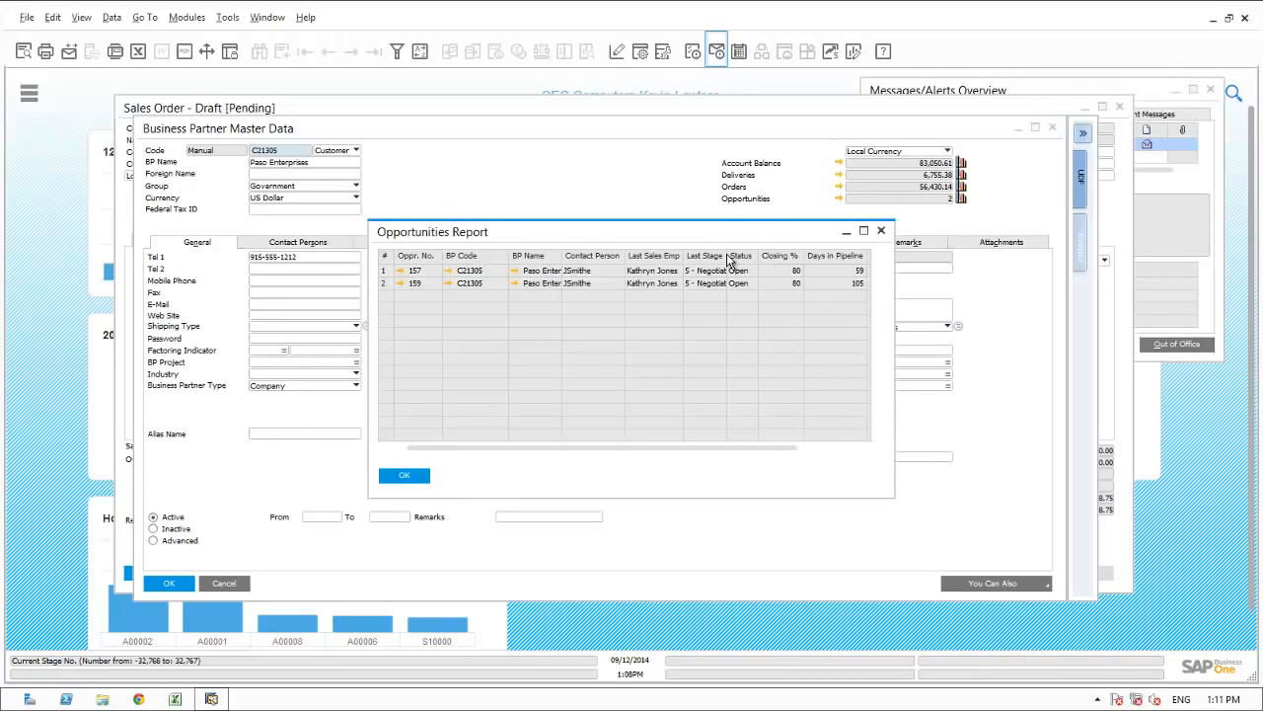
Review the stage, closing percentage and potential amount of the customer's opportunities, and close the report, master data and draft order.
{"action": "double_click", "coordinate": [727, 257]}
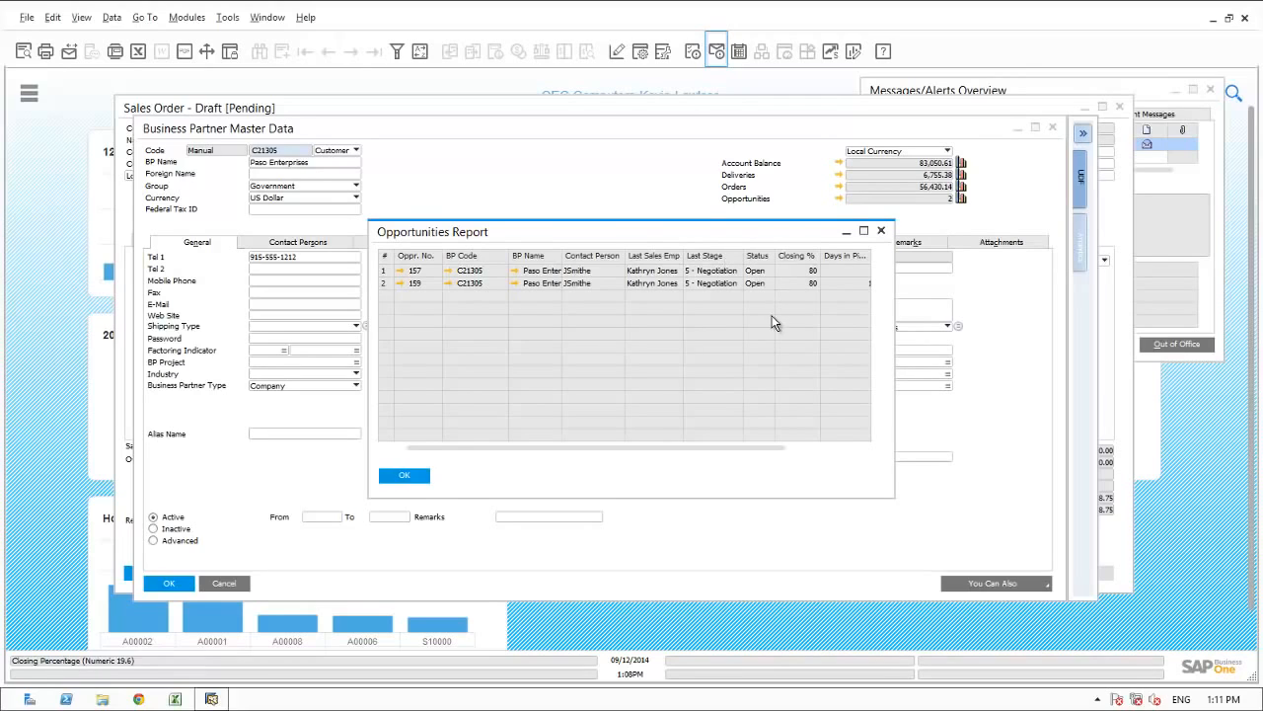
{"action": "left_click", "coordinate": [816, 449]}
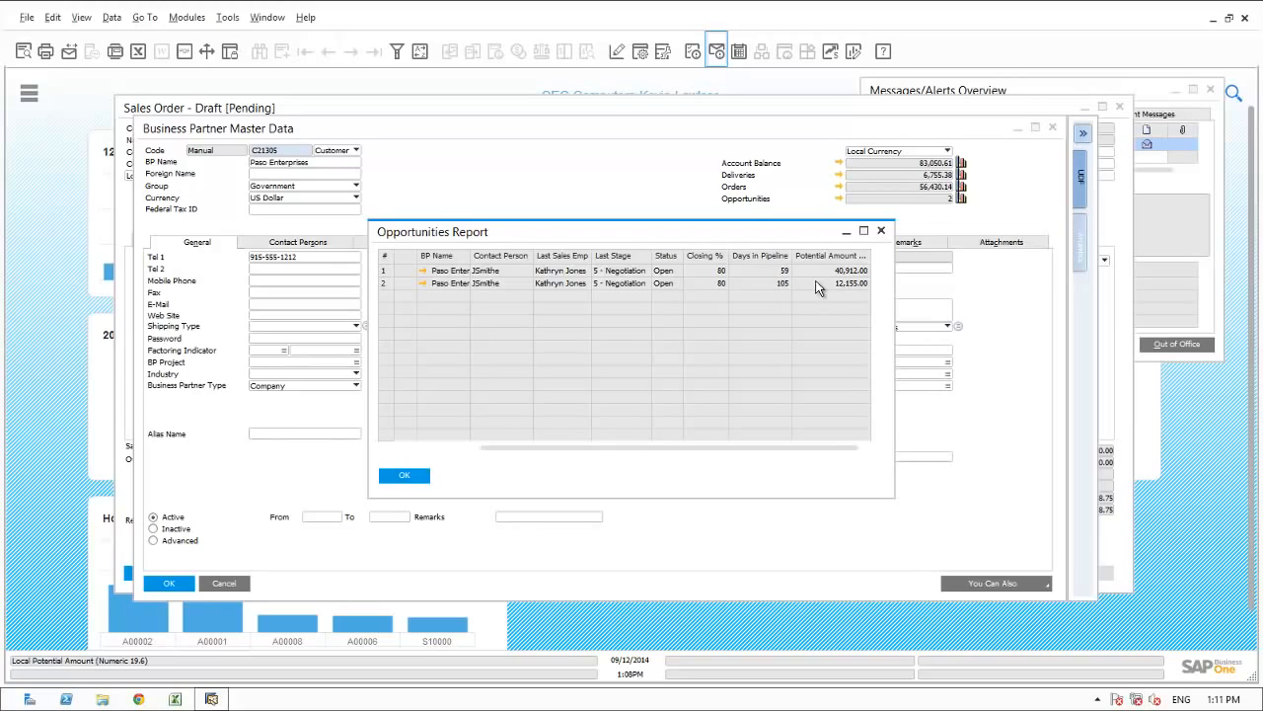
{"action": "left_click_drag", "start_coordinate": [770, 448], "coordinate": [617, 448]}
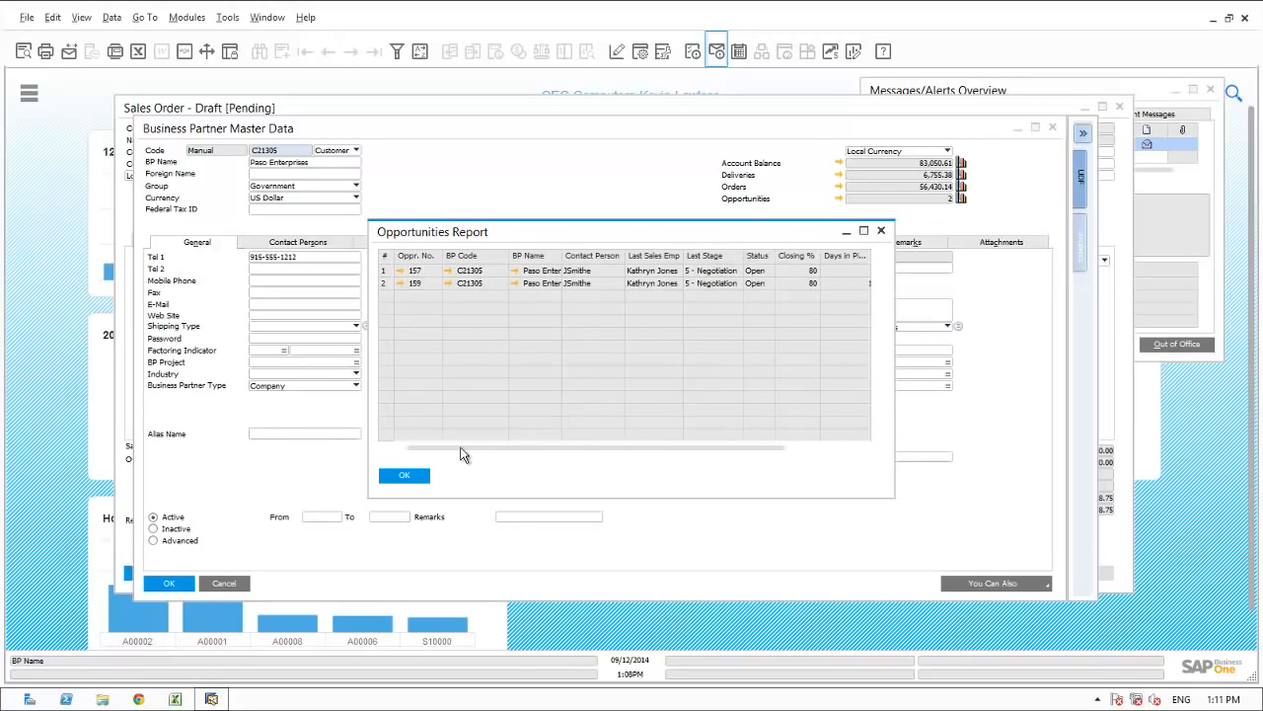
{"action": "left_click", "coordinate": [405, 475]}
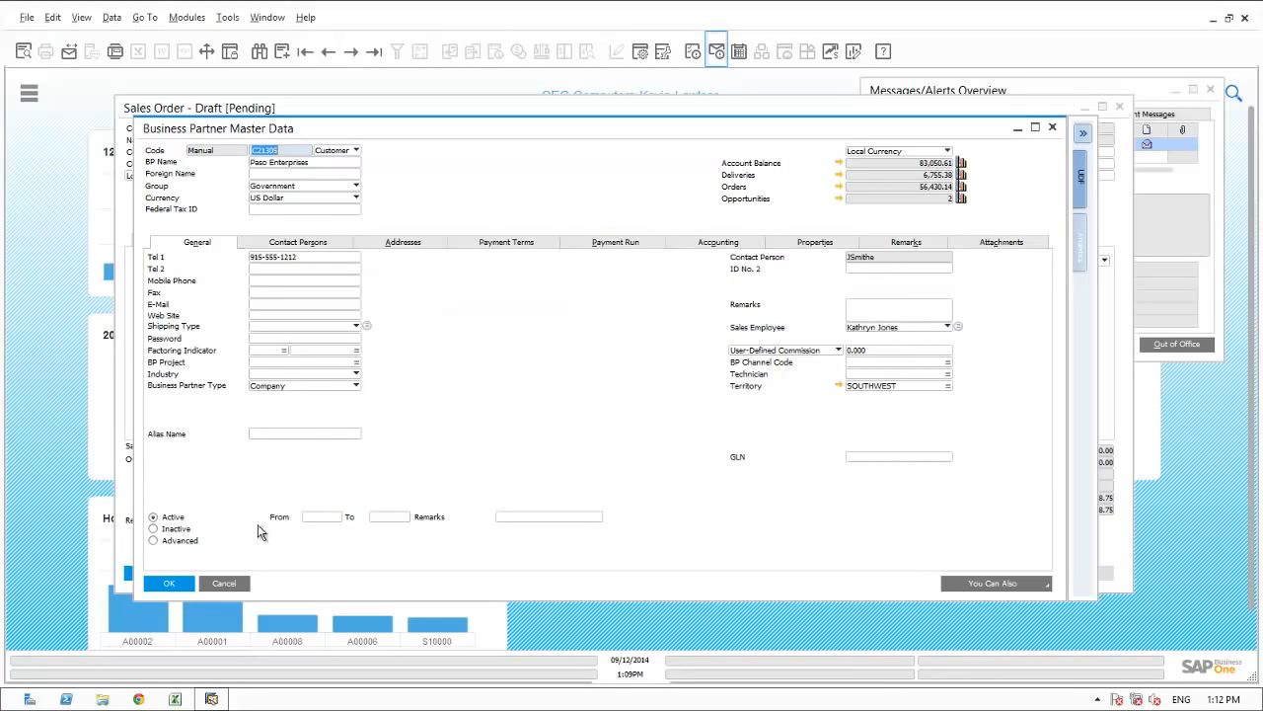
{"action": "left_click", "coordinate": [219, 585]}
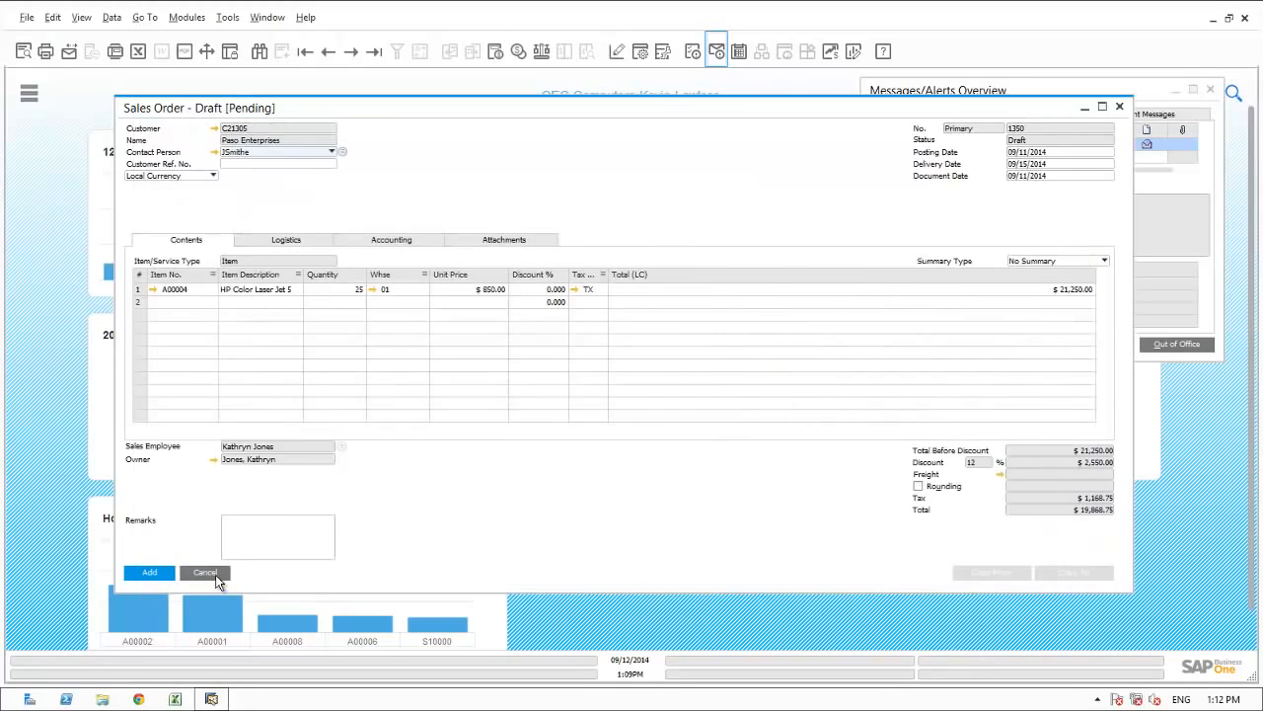
{"action": "left_click", "coordinate": [215, 574]}
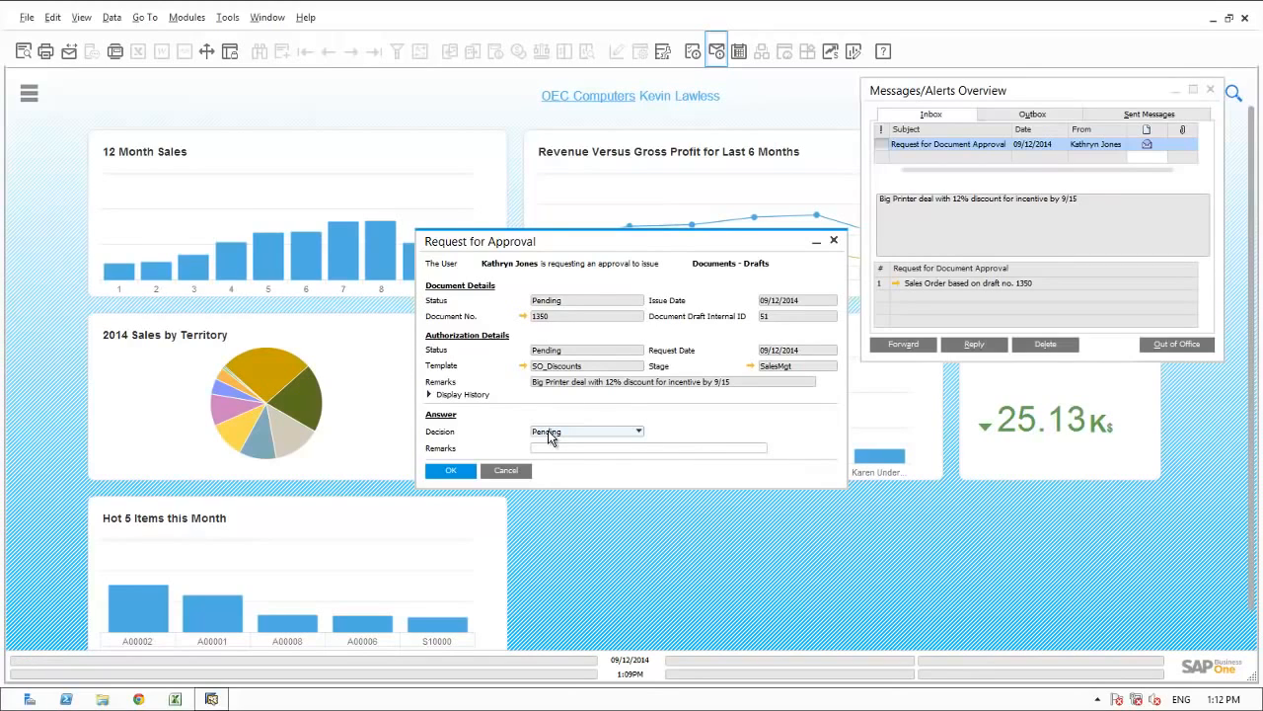
Set the decision on the approval request to Approved, add a remark giving the manager's OK, and submit it.
{"action": "left_click", "coordinate": [550, 438]}
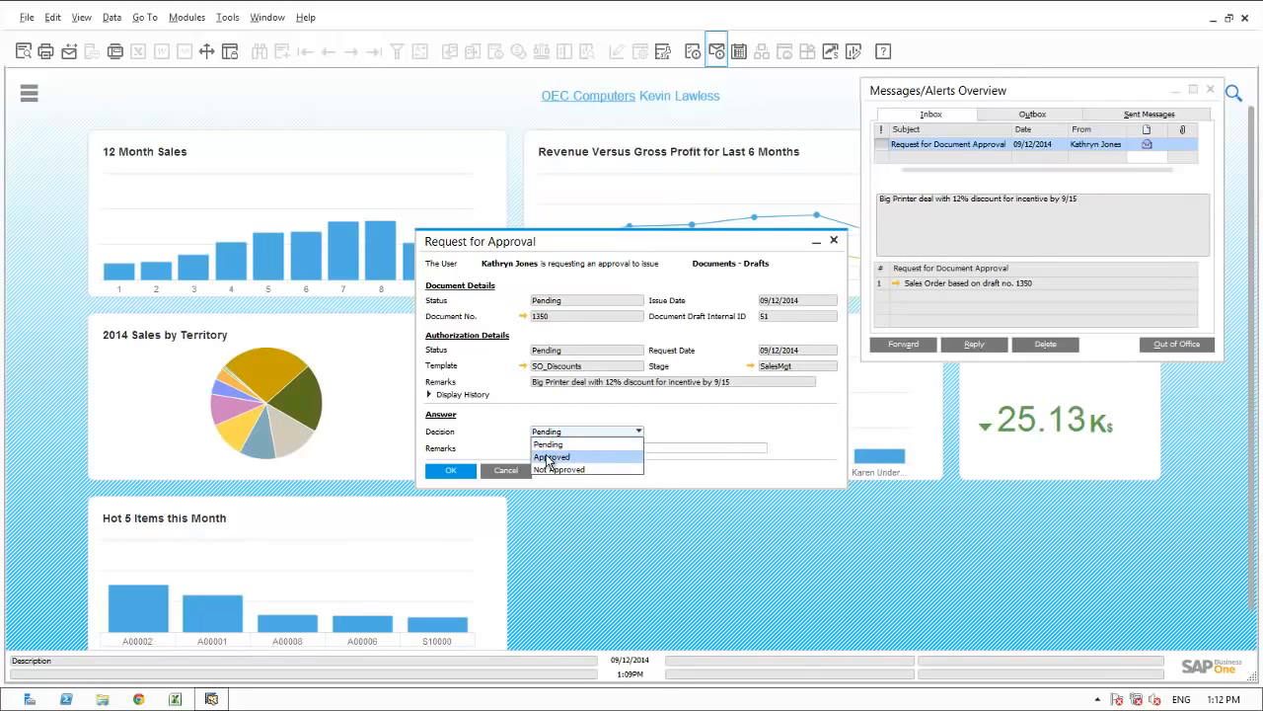
{"action": "left_click", "coordinate": [550, 457]}
{"action": "left_click", "coordinate": [546, 448]}
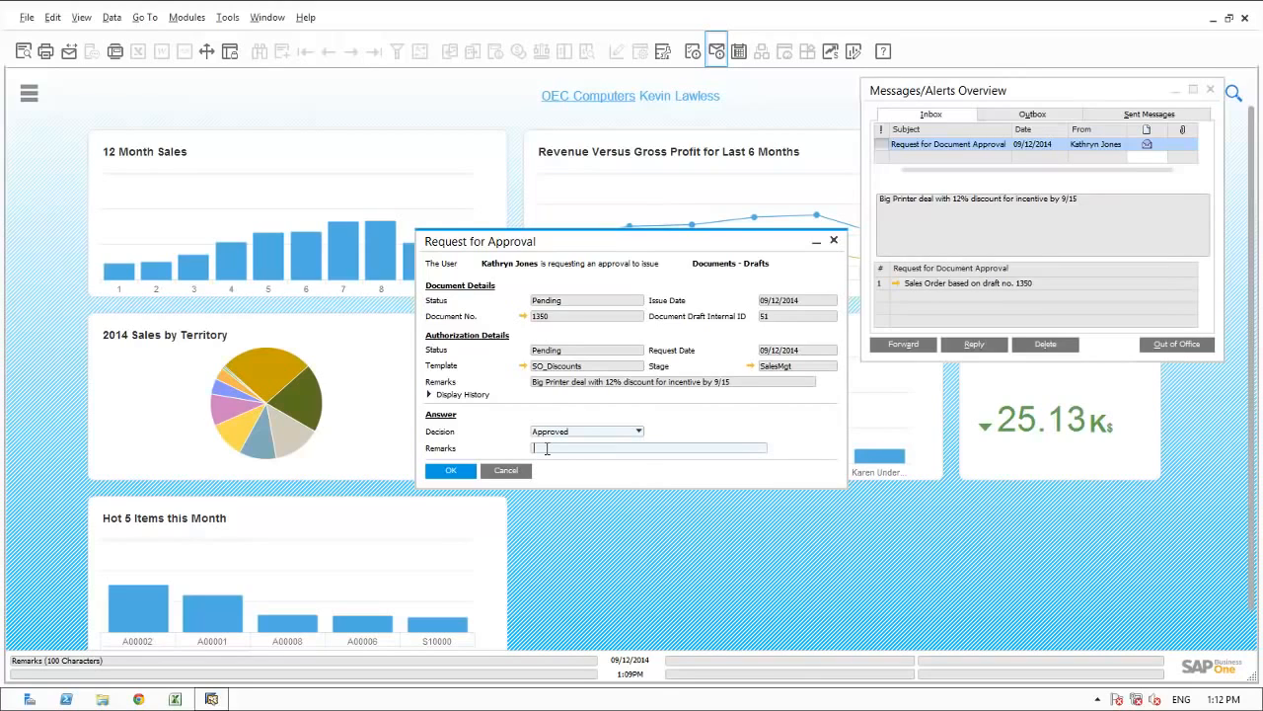
{"action": "type", "text": "Ok by me"}
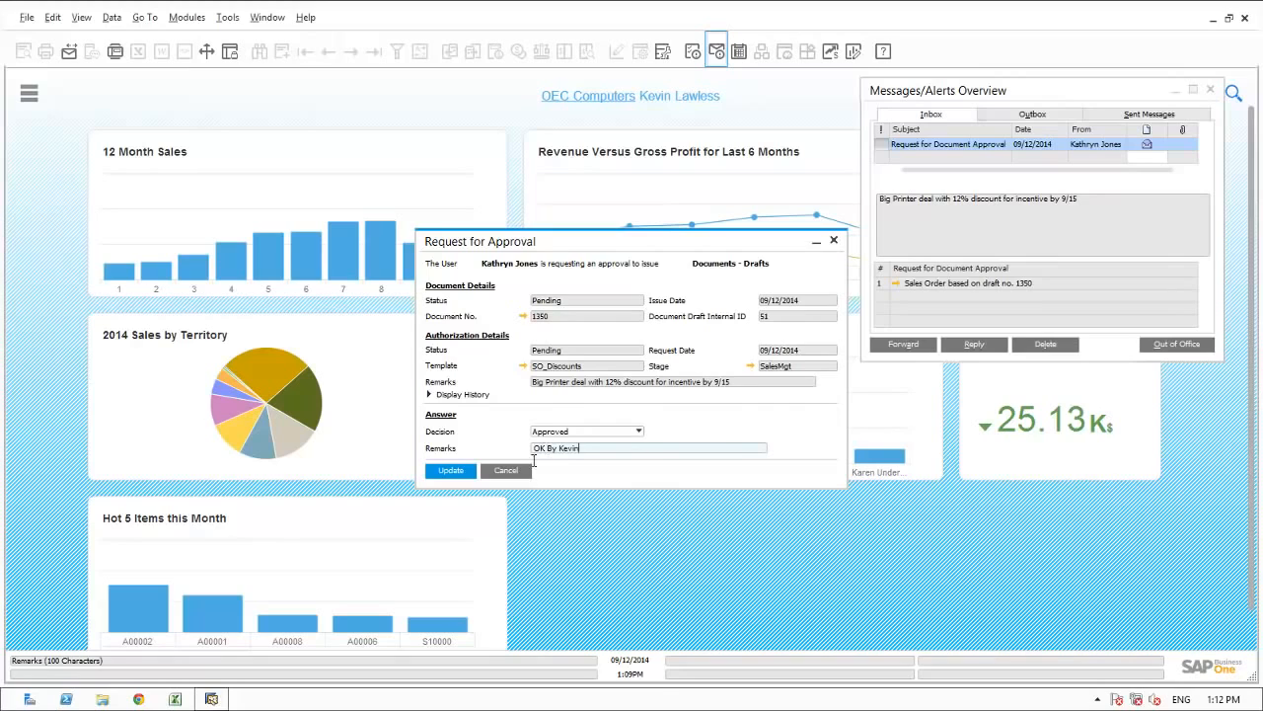
{"action": "left_click", "coordinate": [458, 470]}
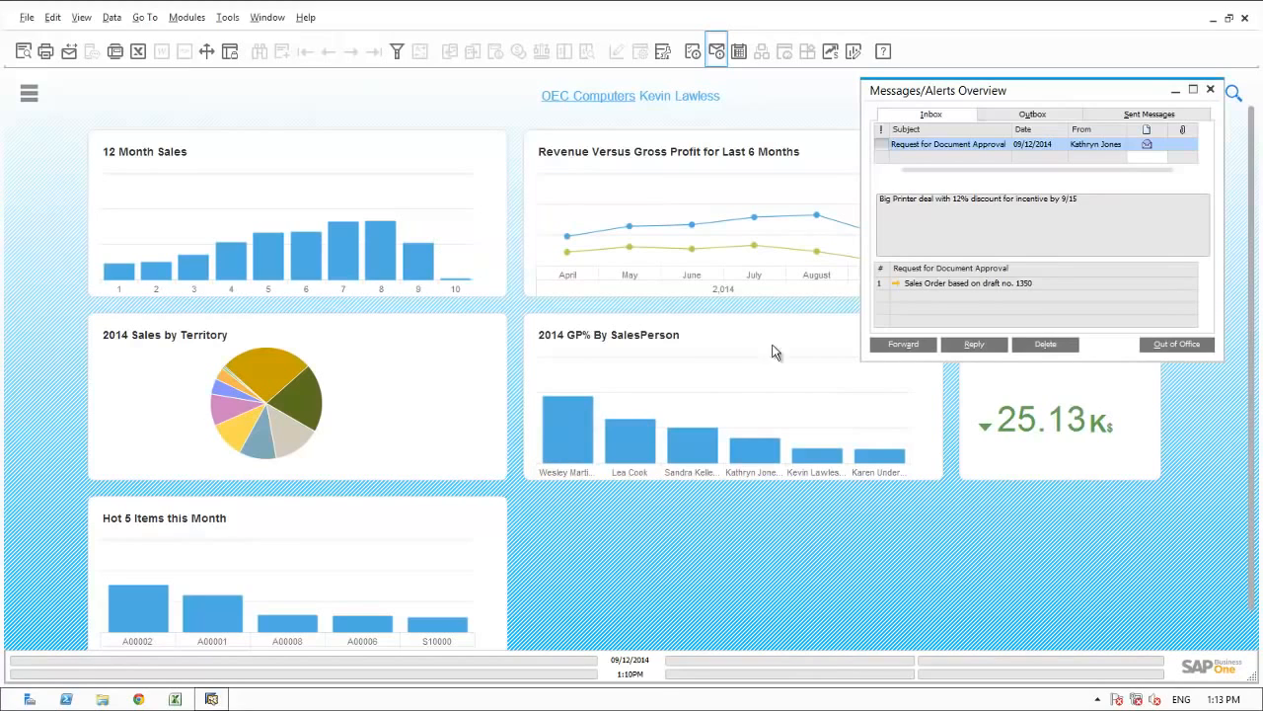
Delete the Request for Document Approval message from the inbox and close the messages overview.
{"action": "left_click", "coordinate": [929, 150]}
{"action": "left_click", "coordinate": [1030, 344]}
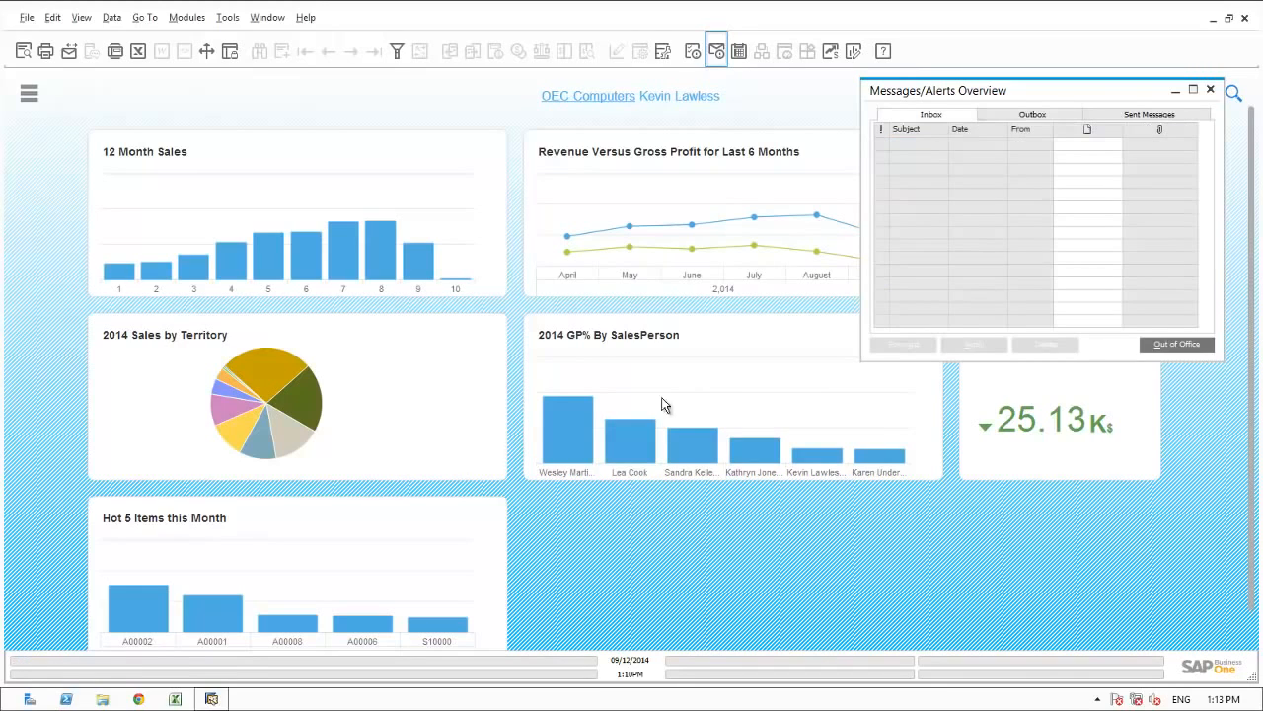
{"action": "left_click", "coordinate": [1213, 91]}
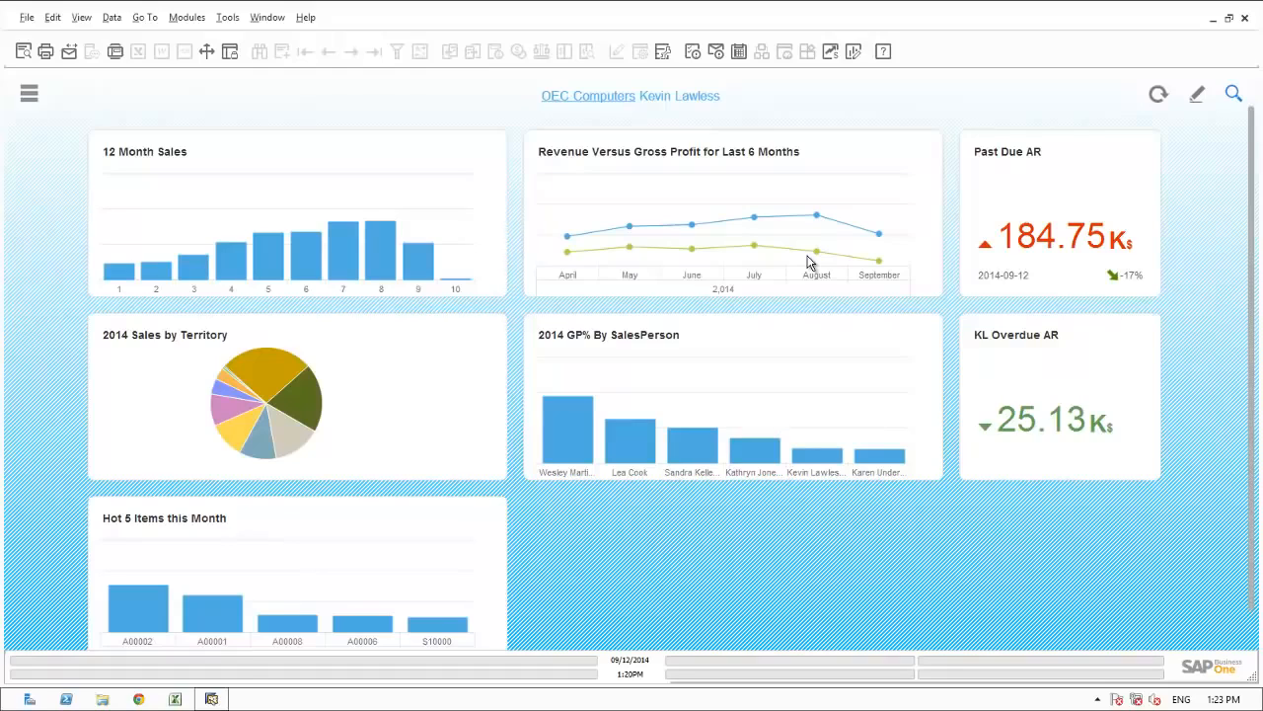
Start a new calendar activity for Friday 12 September 2014 at 2:00 PM and make it a Task.
{"action": "left_click", "coordinate": [740, 52]}
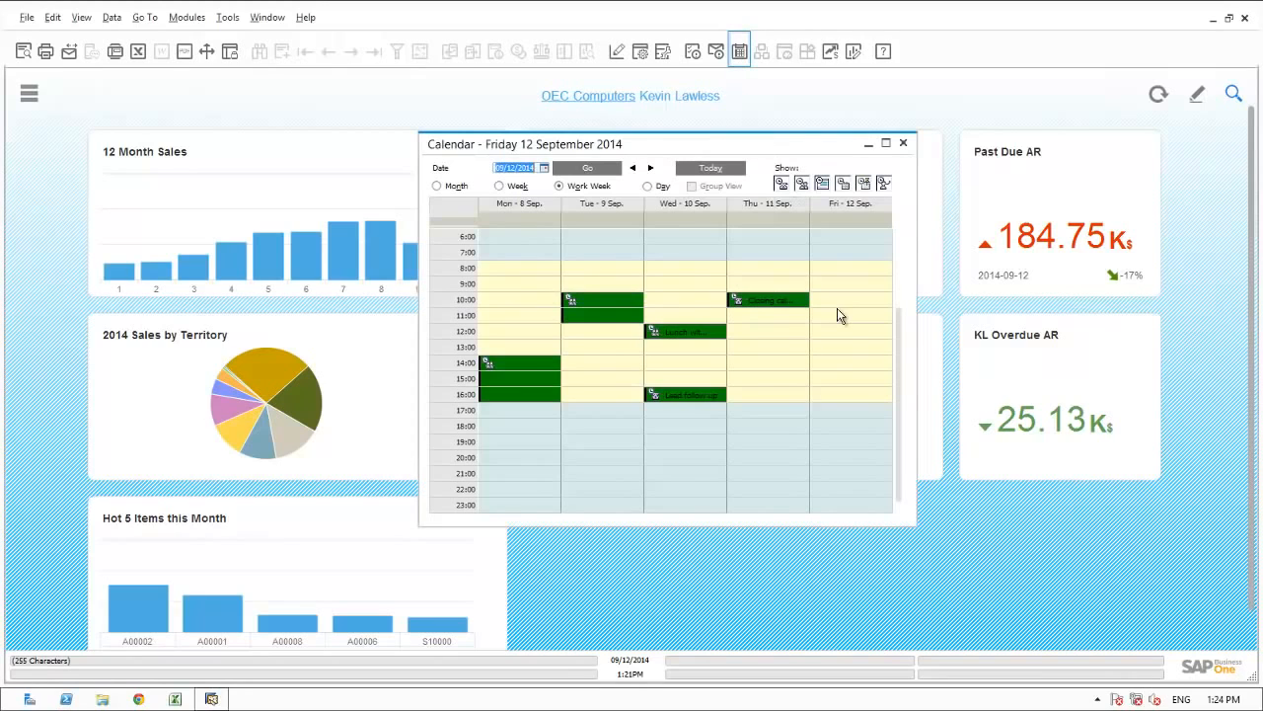
{"action": "double_click", "coordinate": [841, 369]}
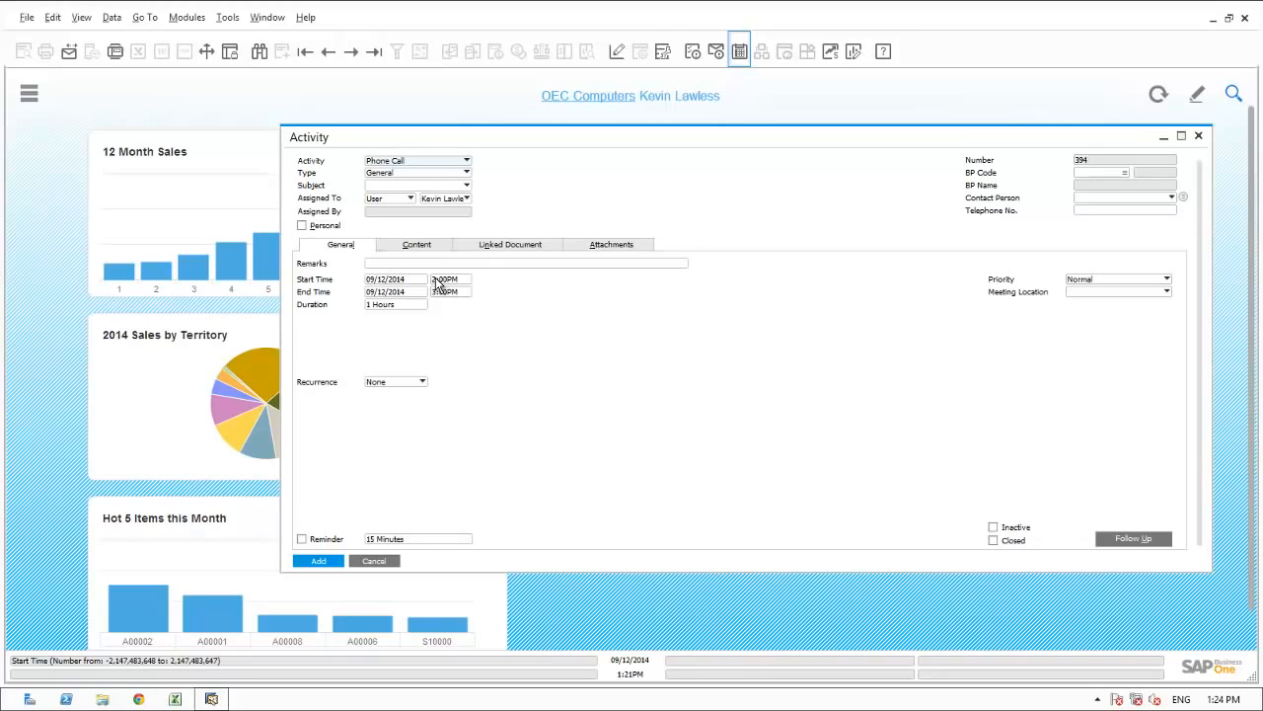
{"action": "left_click", "coordinate": [428, 167]}
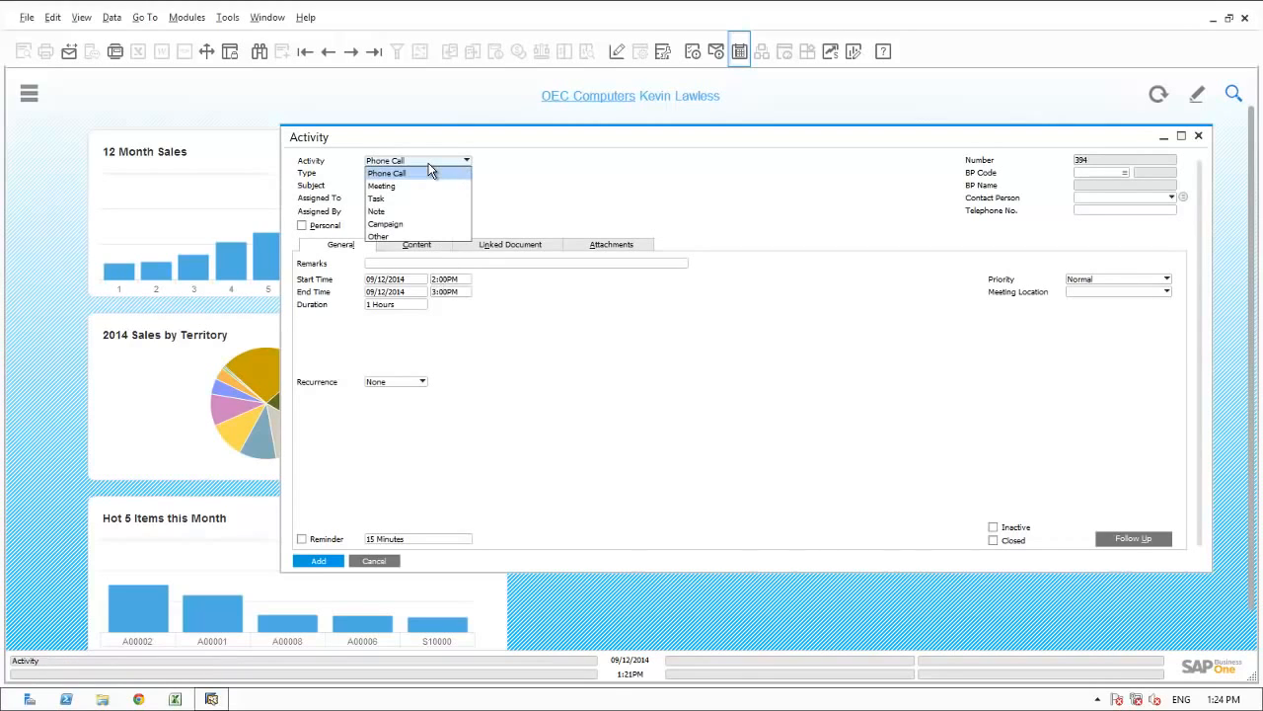
{"action": "left_click", "coordinate": [390, 201]}
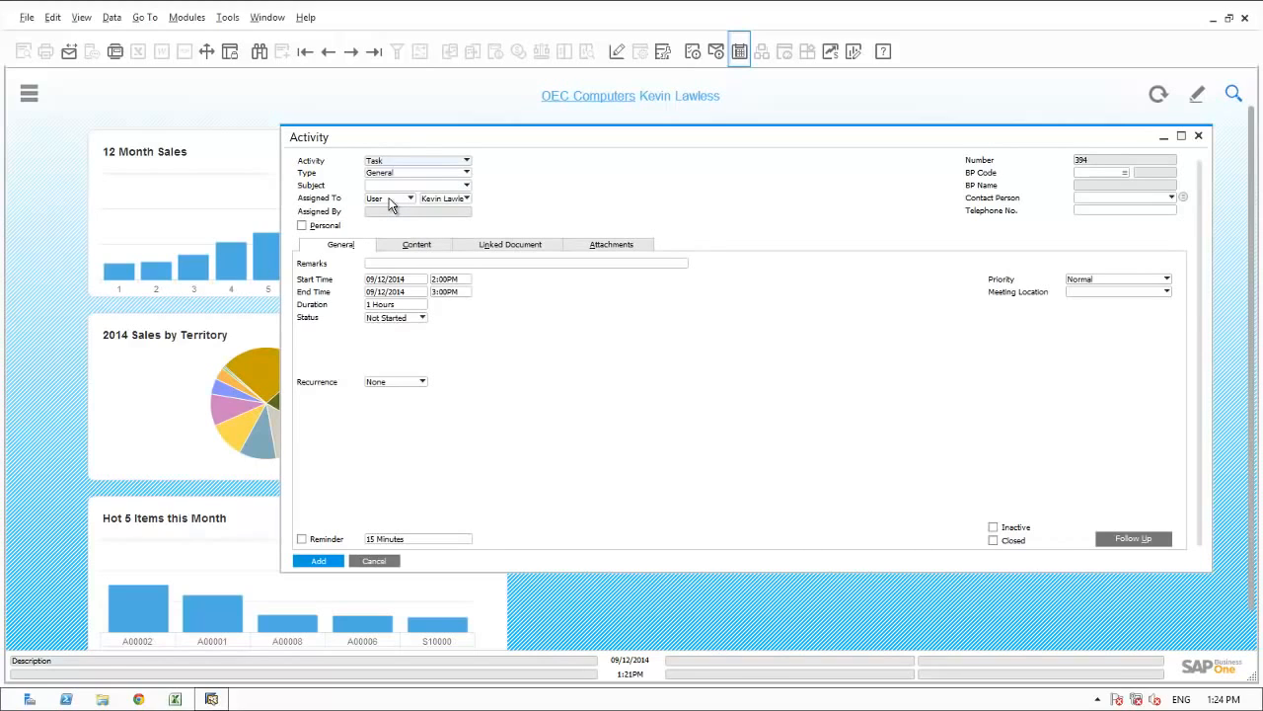
Set the task's remarks to "Follow up on Gross Profit decline in August", enable its reminder, add it, and close the calendar.
{"action": "left_click", "coordinate": [380, 263]}
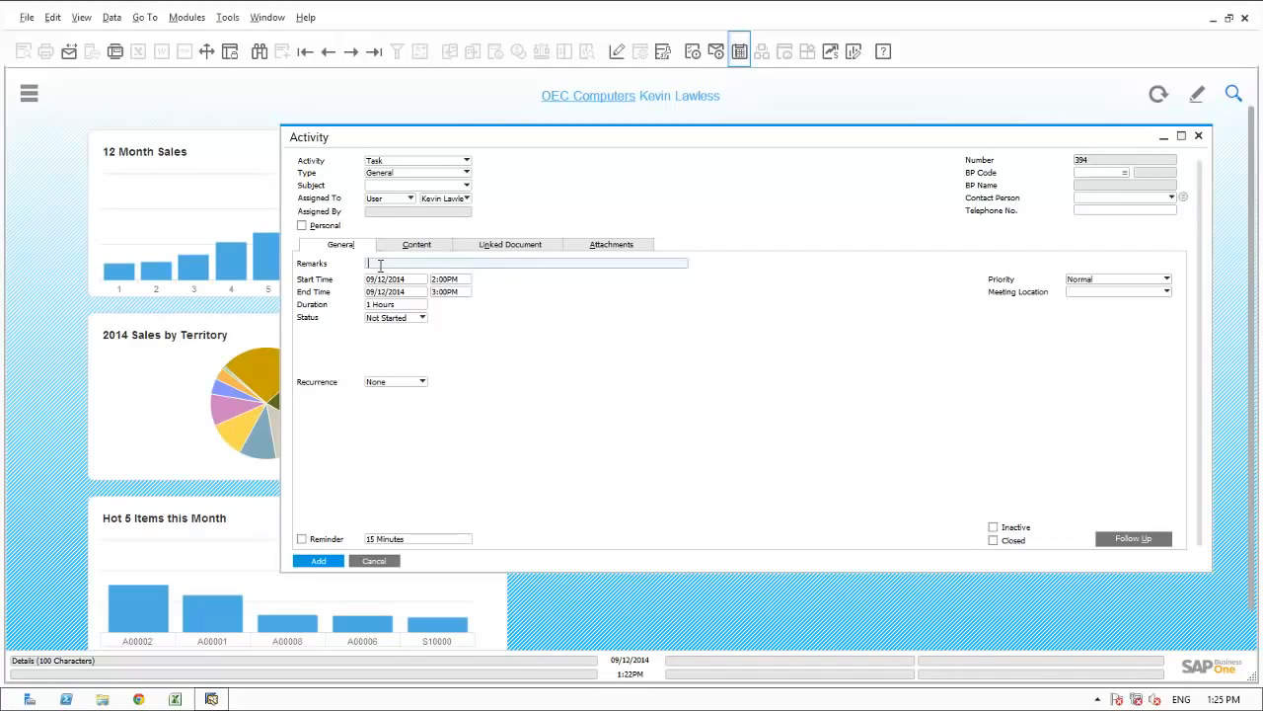
{"action": "type", "text": "Follow up on Gross Profit decline in August"}
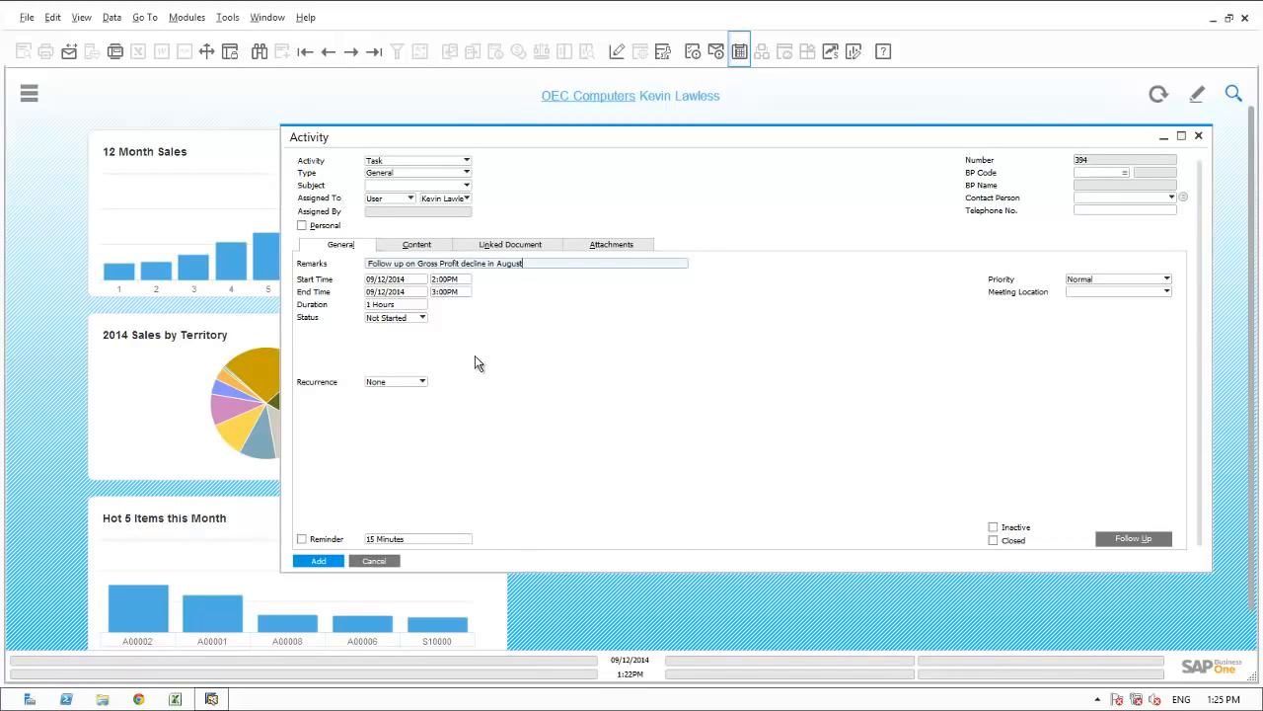
{"action": "left_click", "coordinate": [301, 541]}
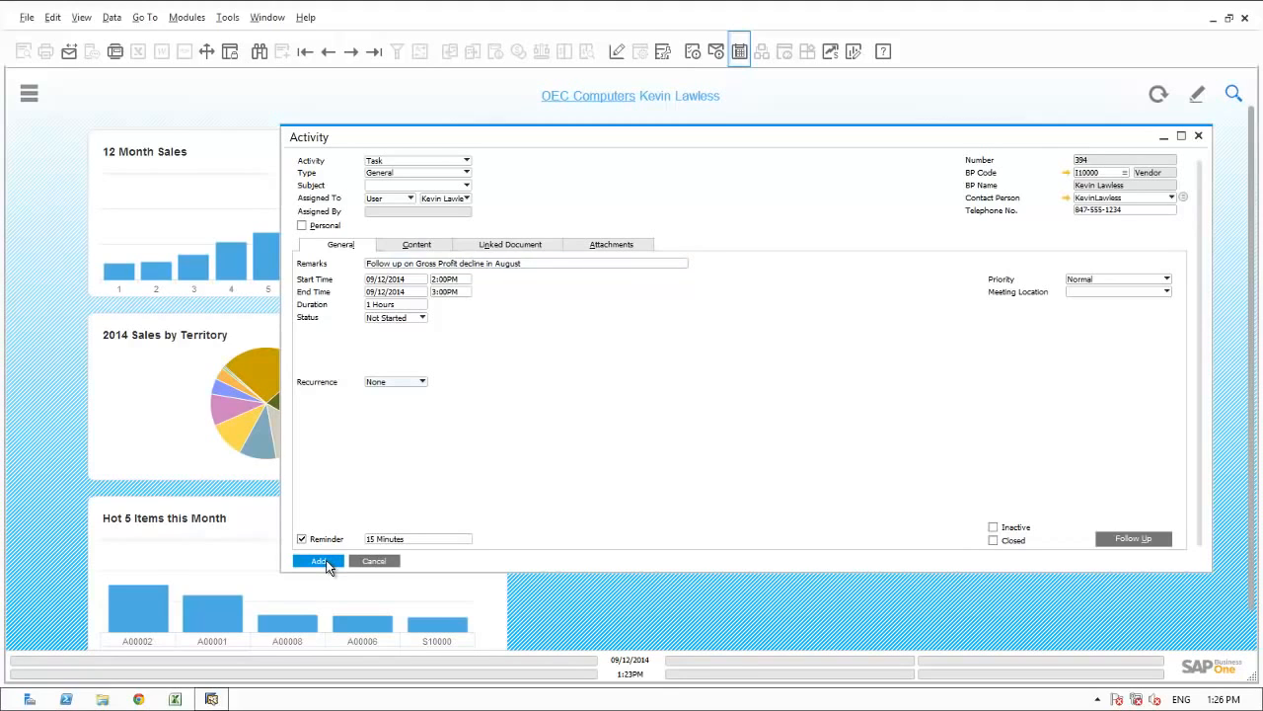
{"action": "left_click", "coordinate": [319, 560]}
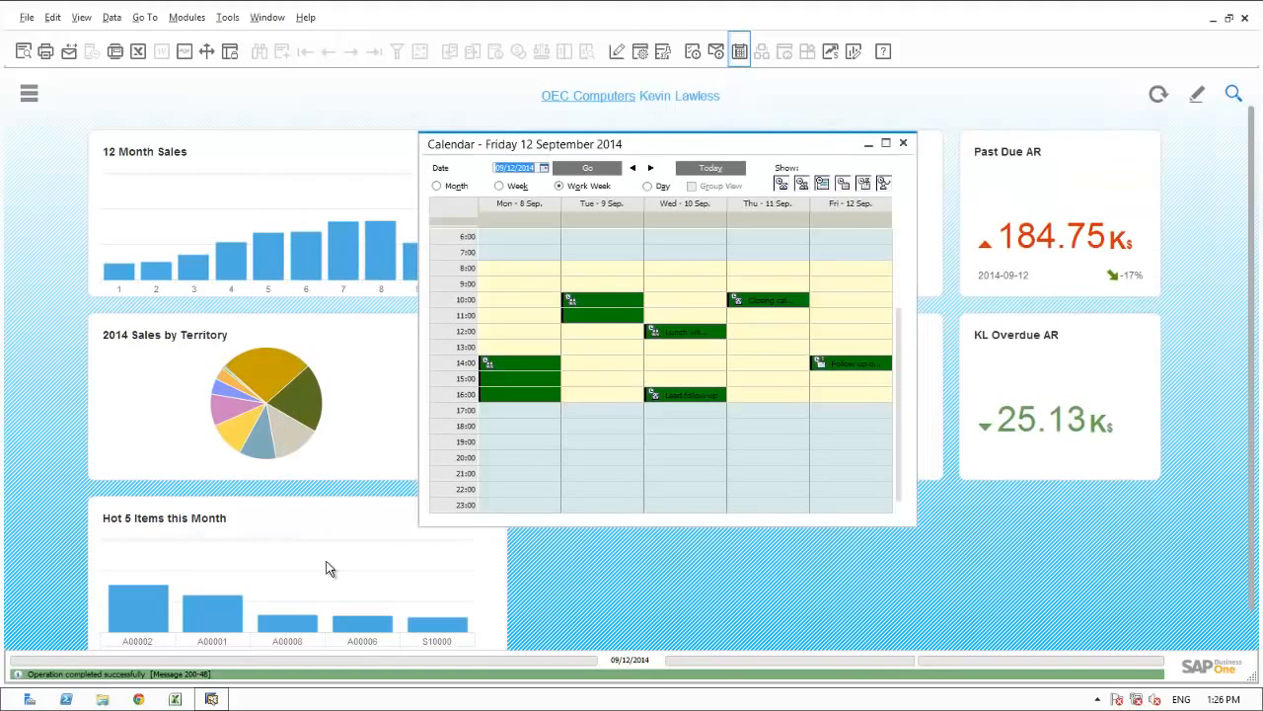
{"action": "left_click", "coordinate": [906, 145]}
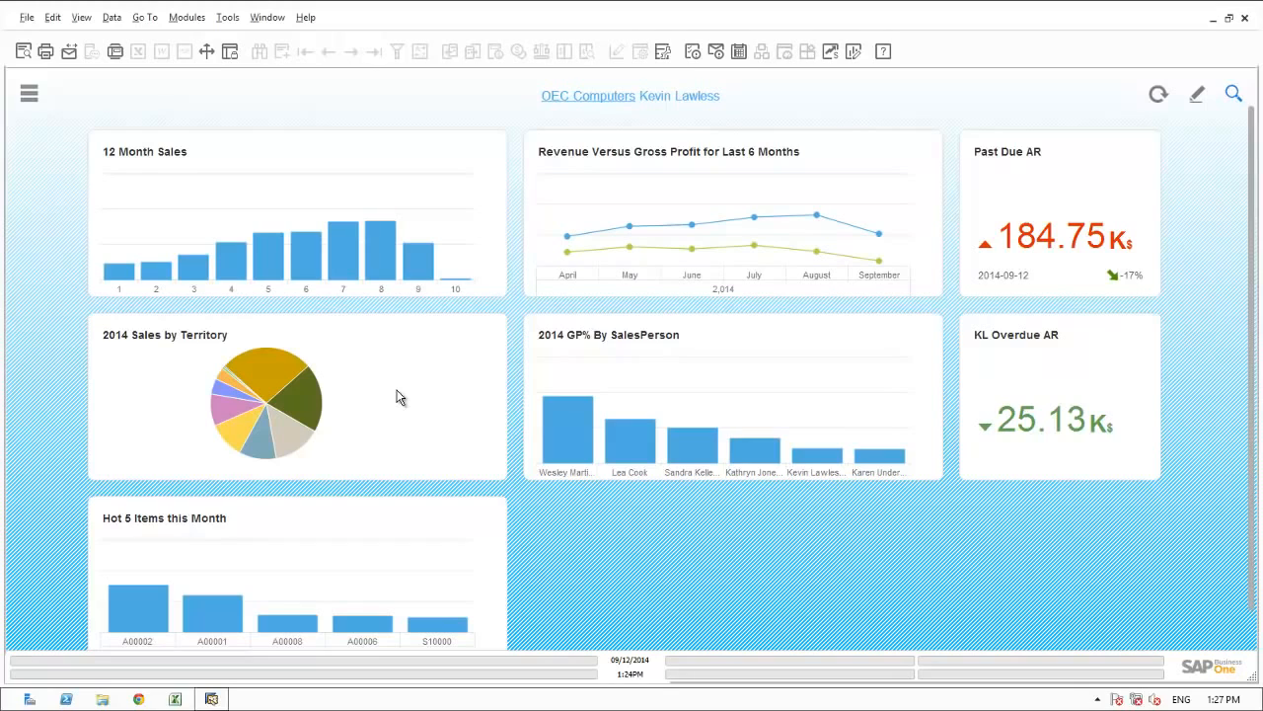
Examine the dashboard's sales by territory, past due and overdue receivables, and hot items for this month.
{"action": "mouse_move", "coordinate": [289, 437]}
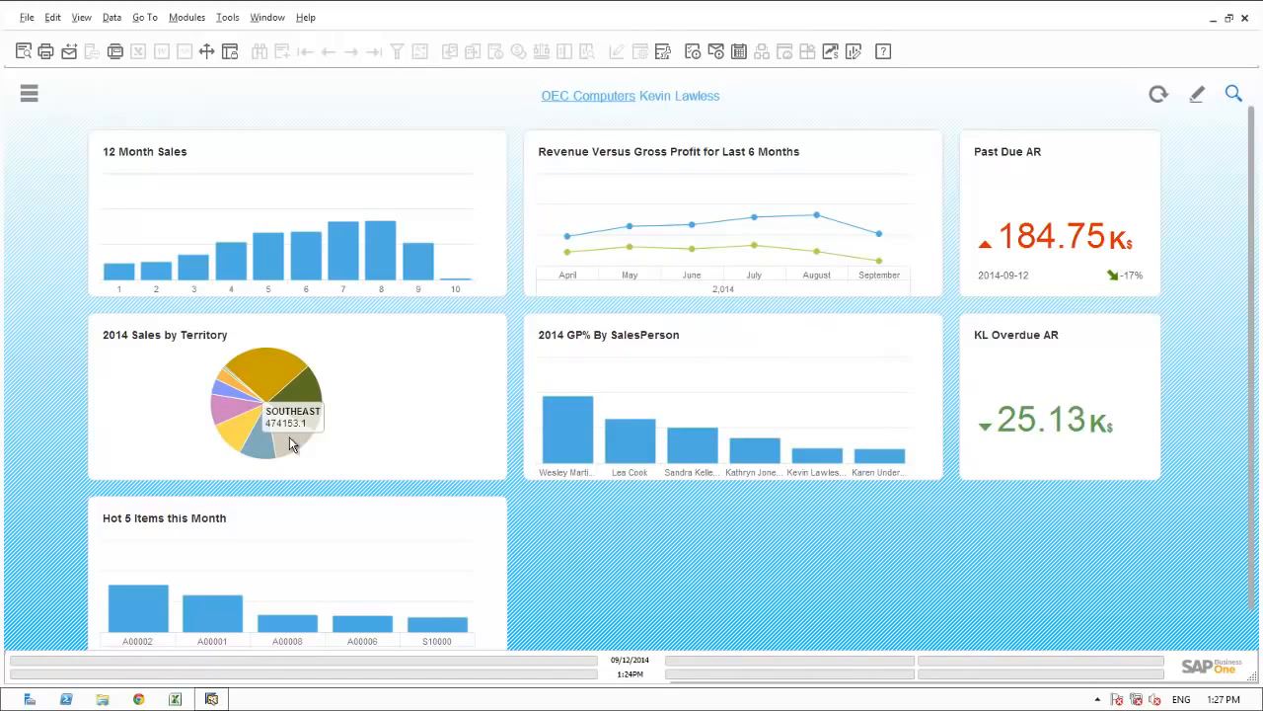
{"action": "mouse_move", "coordinate": [265, 387]}
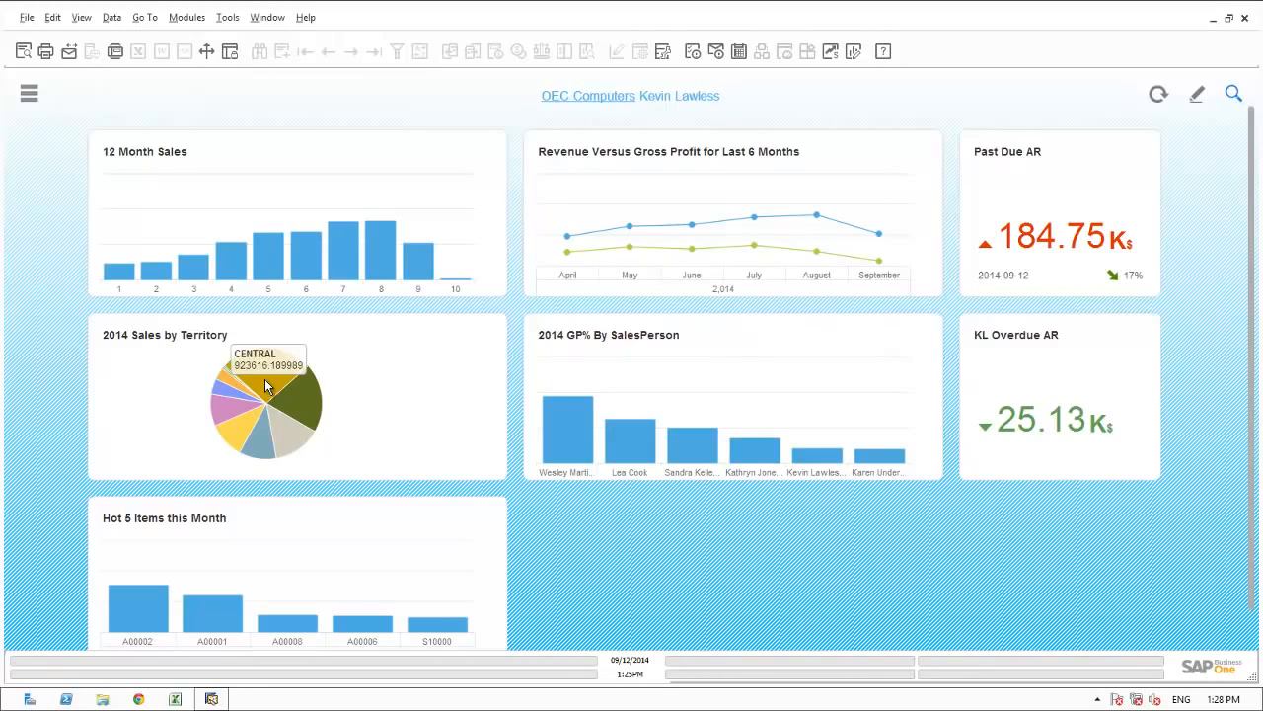
{"action": "mouse_move", "coordinate": [1029, 256]}
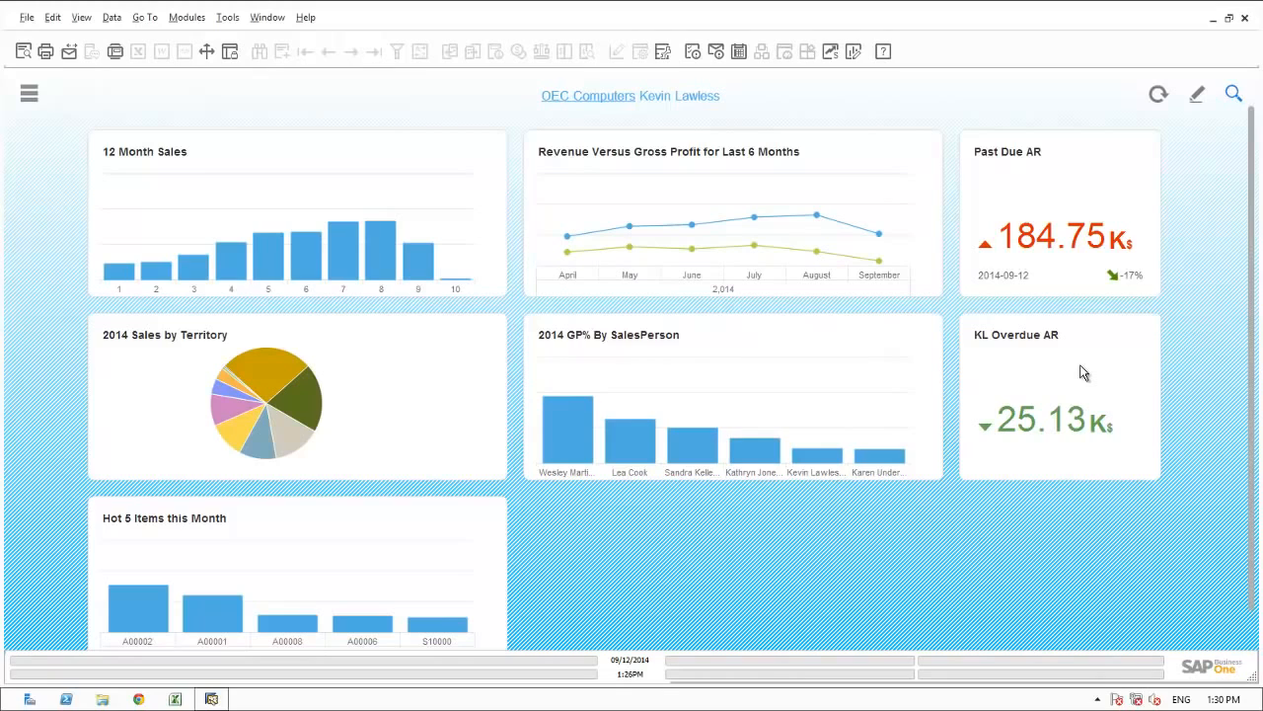
{"action": "mouse_move", "coordinate": [1056, 422]}
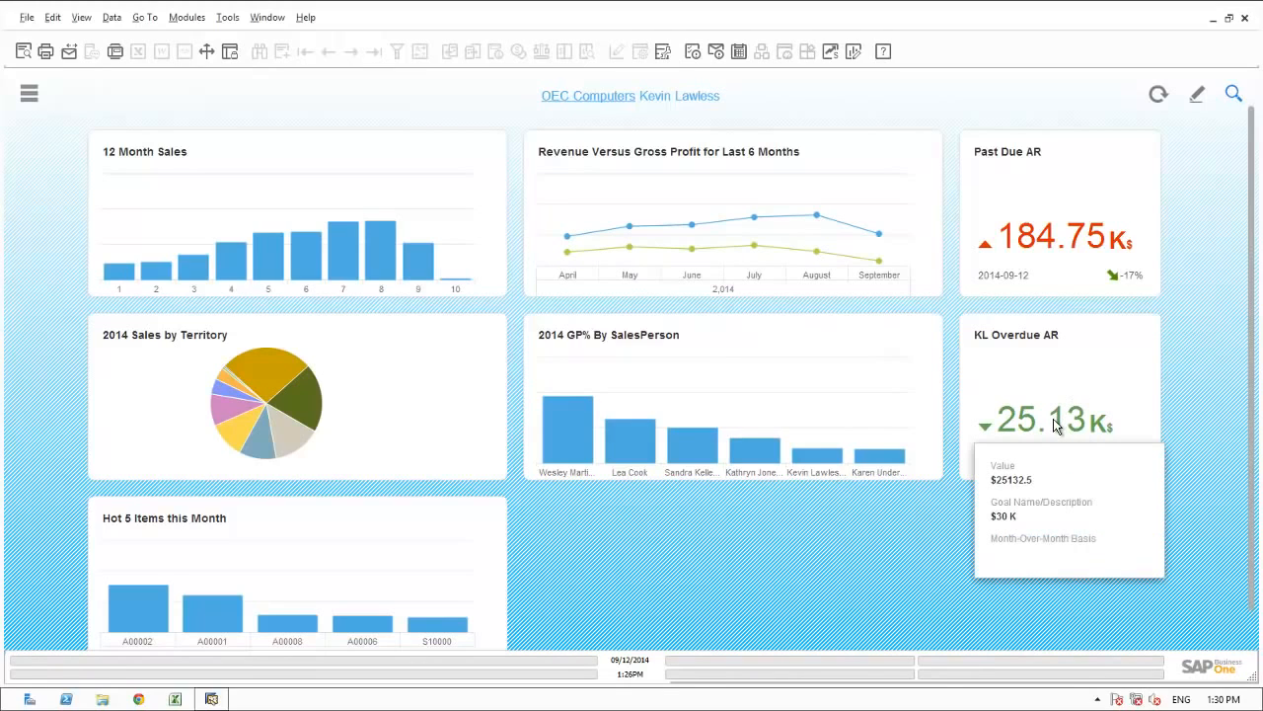
{"action": "scroll", "coordinate": [1252, 636], "scroll_direction": "down", "scroll_amount": 2}
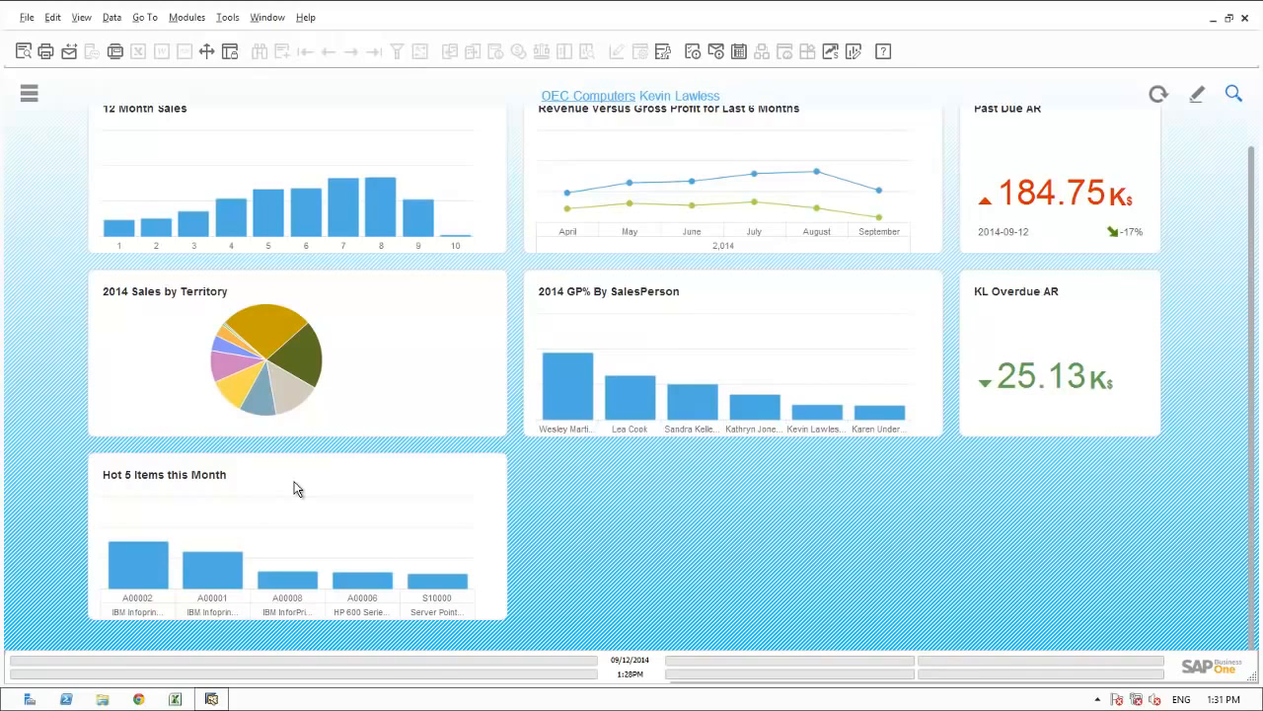
{"action": "scroll", "coordinate": [297, 488], "scroll_direction": "up", "scroll_amount": 1}
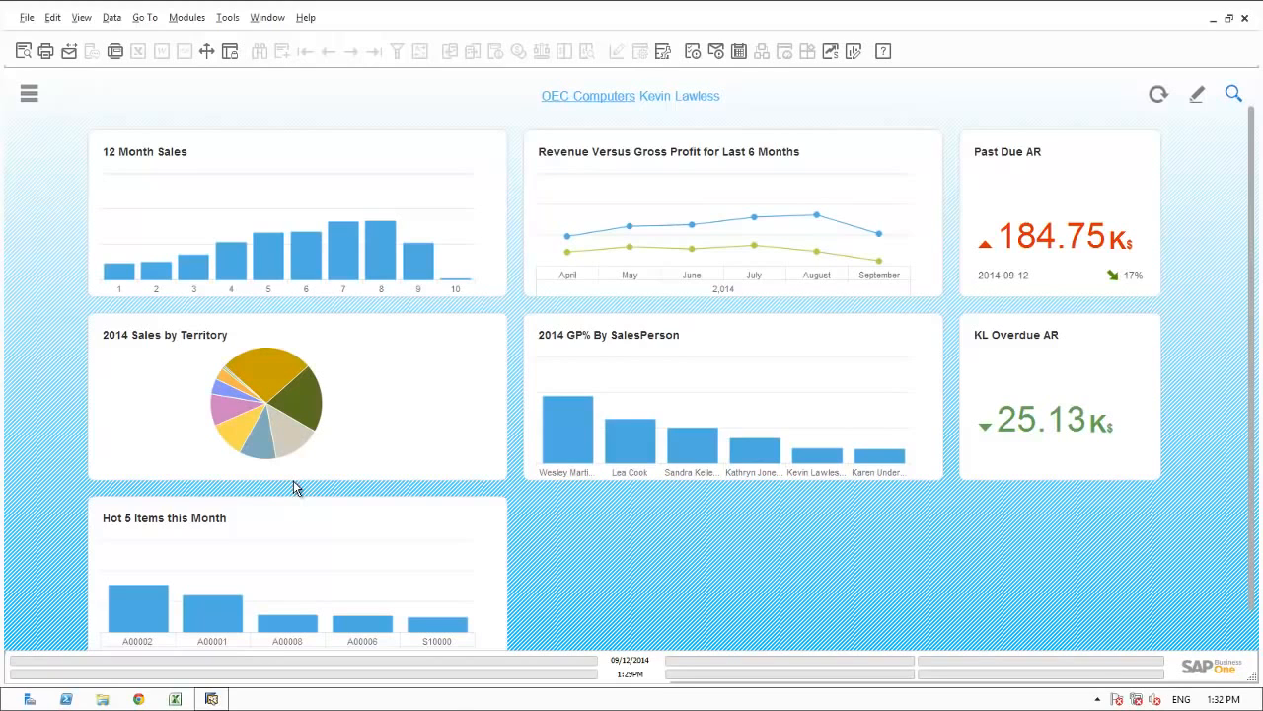
Find the Opportunities Forecast Report by searching the menus for "forecast", and run it grouped by Territory.
{"action": "left_click", "coordinate": [27, 92]}
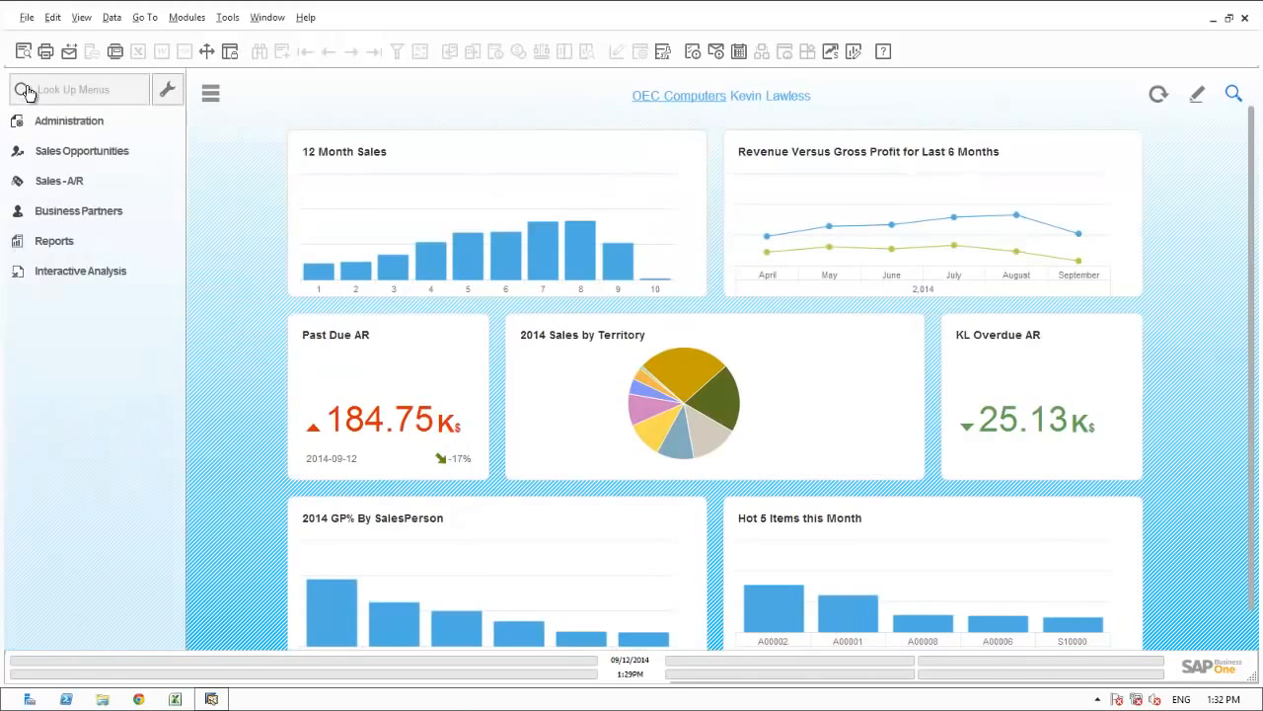
{"action": "left_click", "coordinate": [49, 87]}
{"action": "type", "text": "forecast"}
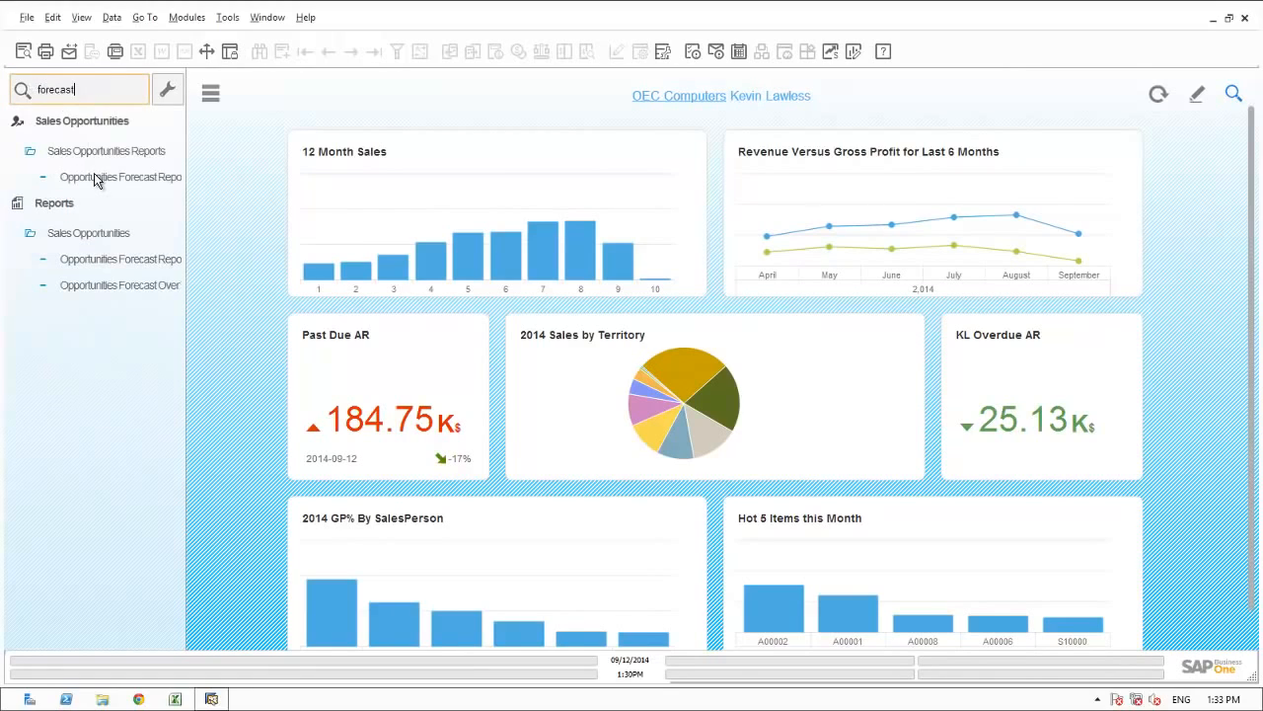
{"action": "left_click", "coordinate": [94, 176]}
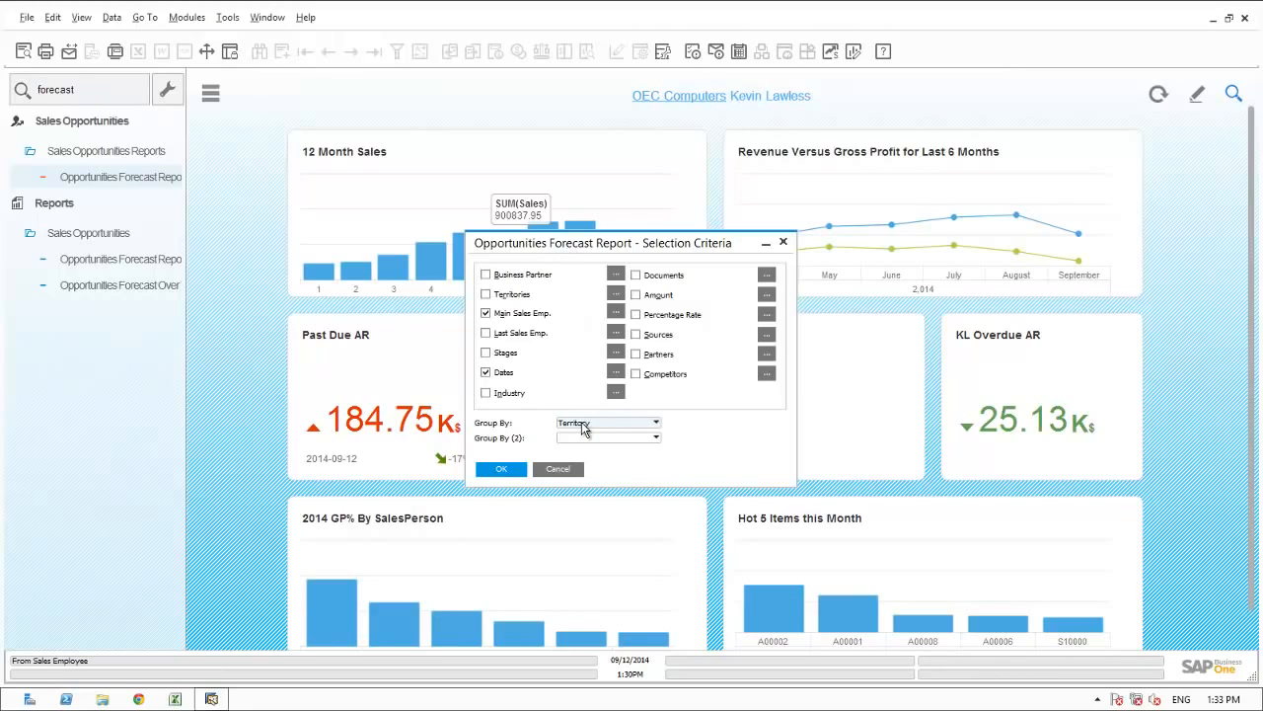
{"action": "left_click", "coordinate": [504, 470]}
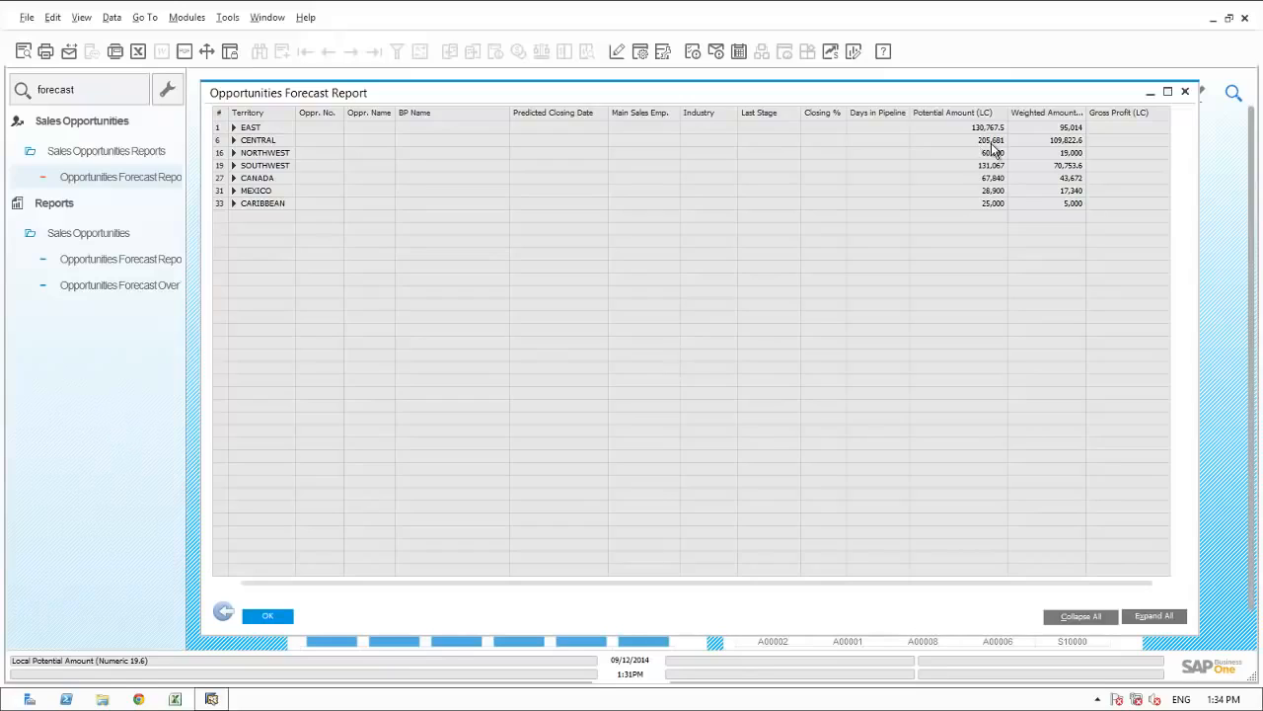
Expand all territories in the forecast report to review their opportunities, and leave the report and its selection criteria.
{"action": "left_click", "coordinate": [1145, 619]}
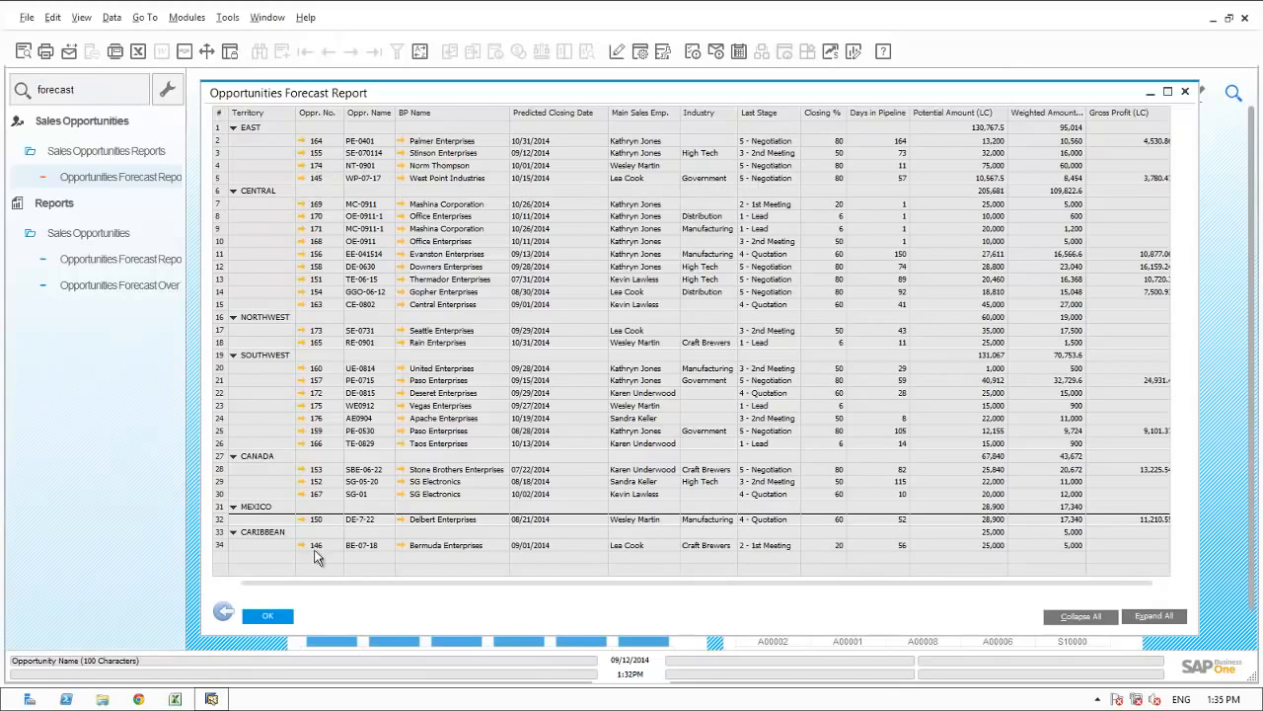
{"action": "left_click", "coordinate": [228, 610]}
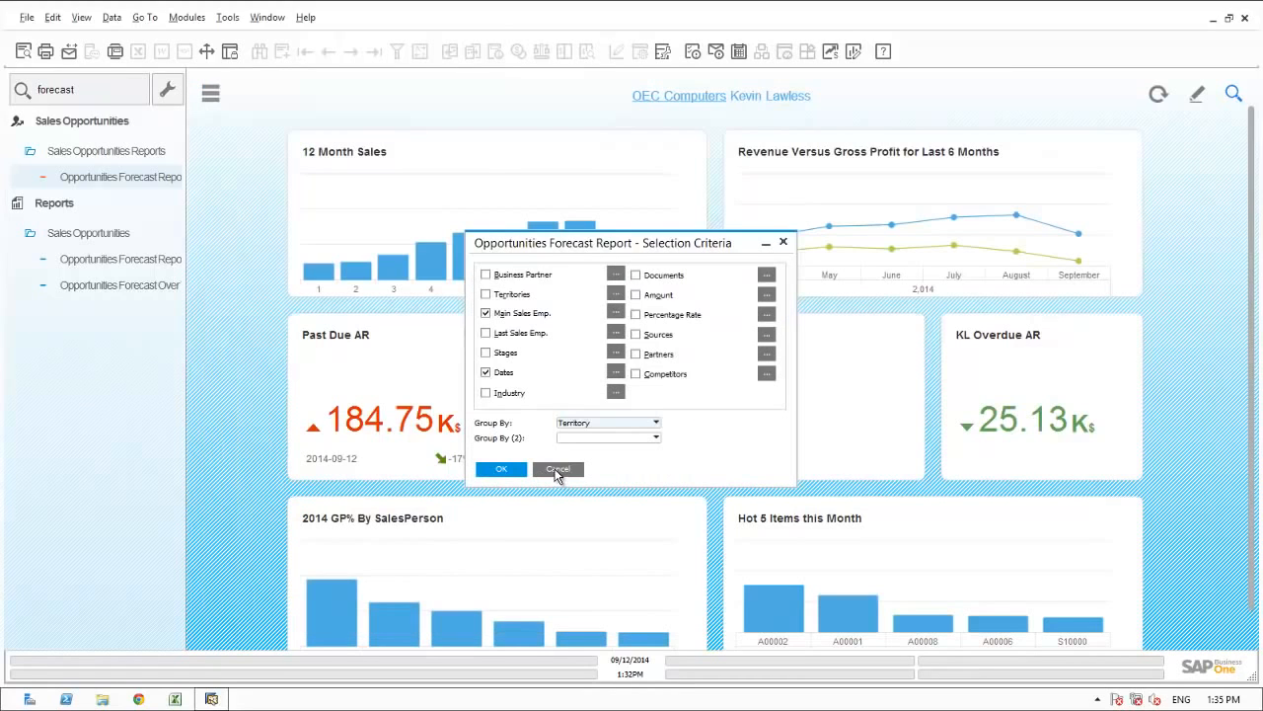
{"action": "left_click", "coordinate": [558, 472]}
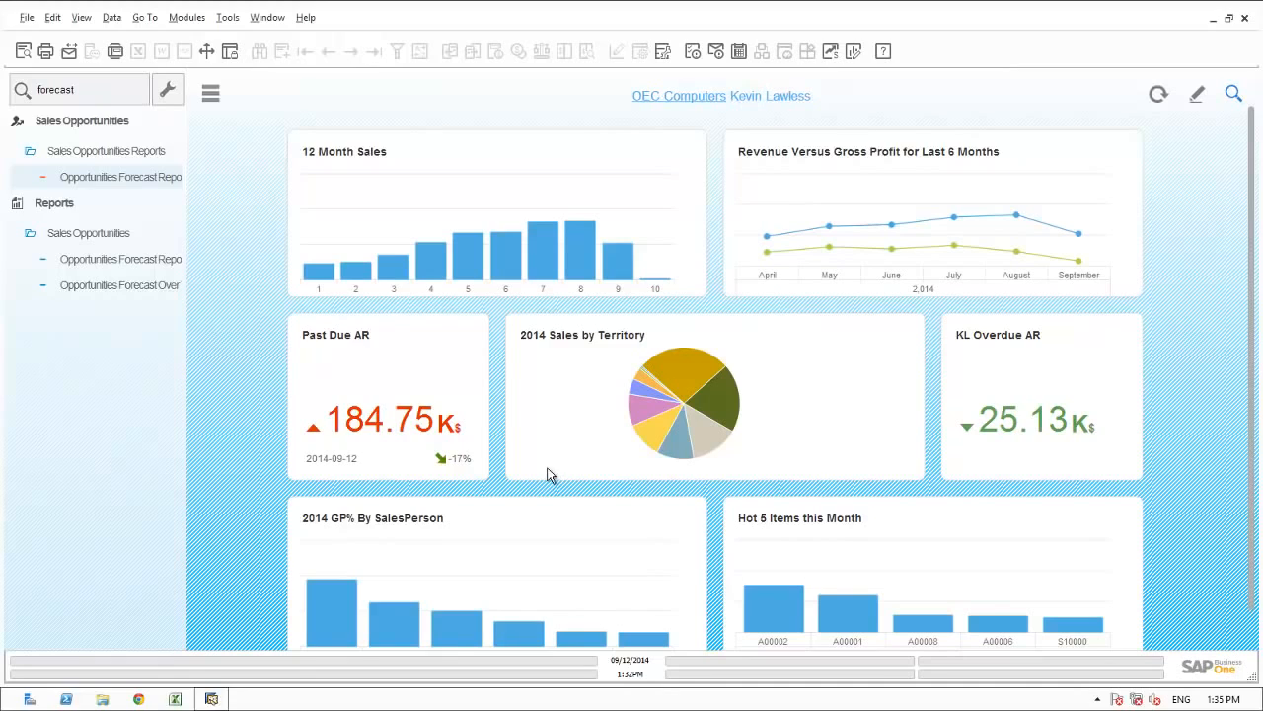
Search the menus for "stage" and open the Stage Analysis report's selection criteria under Sales Opportunities Reports.
{"action": "left_click", "coordinate": [84, 90]}
{"action": "double_click", "coordinate": [84, 90]}
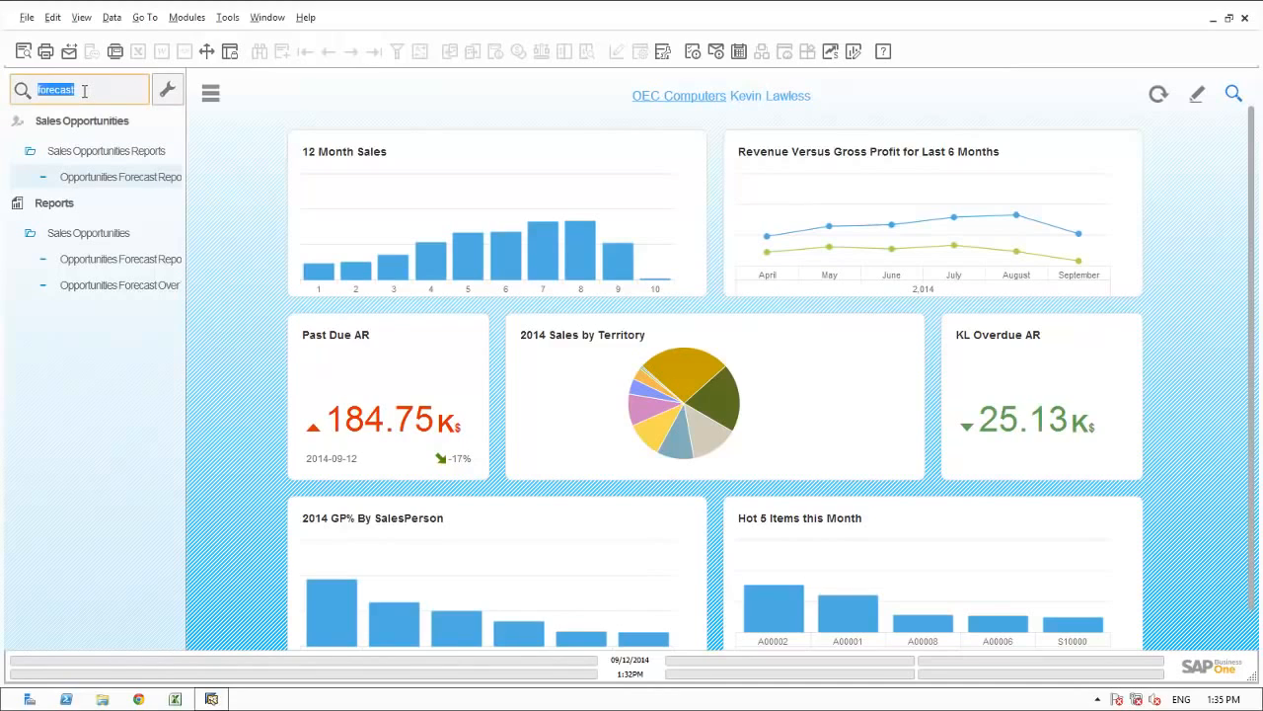
{"action": "type", "text": "stage"}
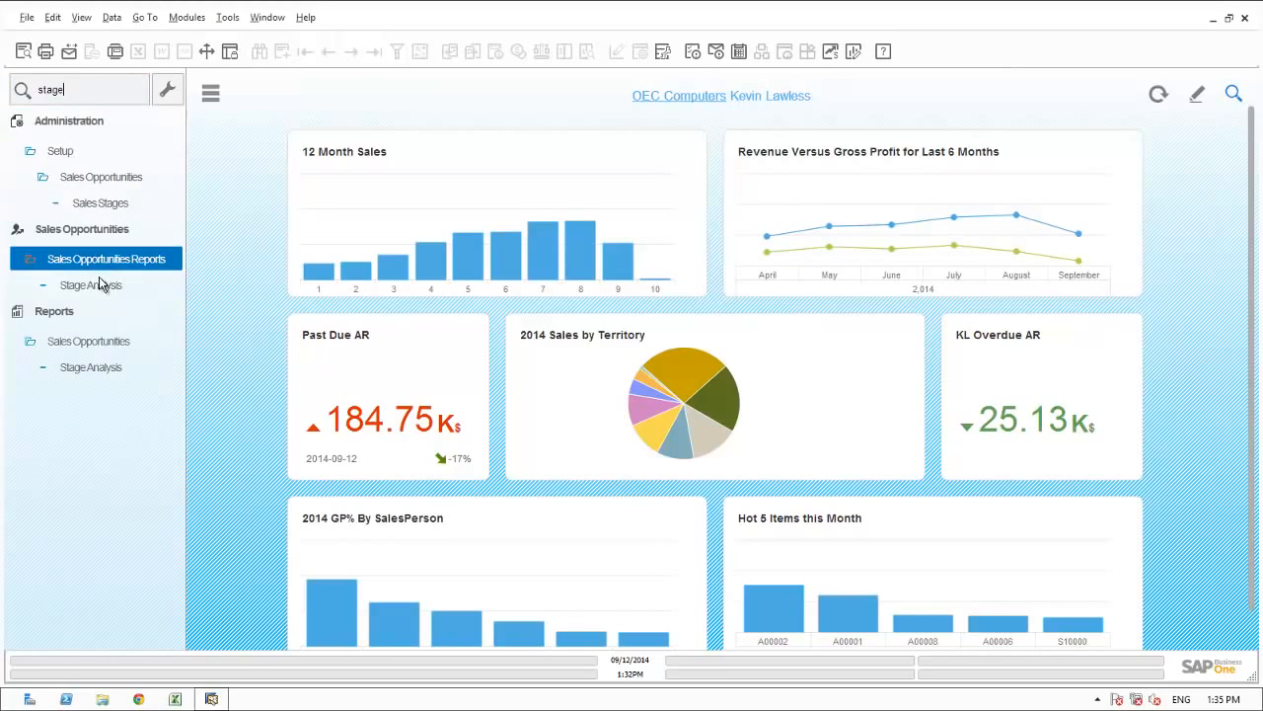
{"action": "left_click", "coordinate": [100, 286]}
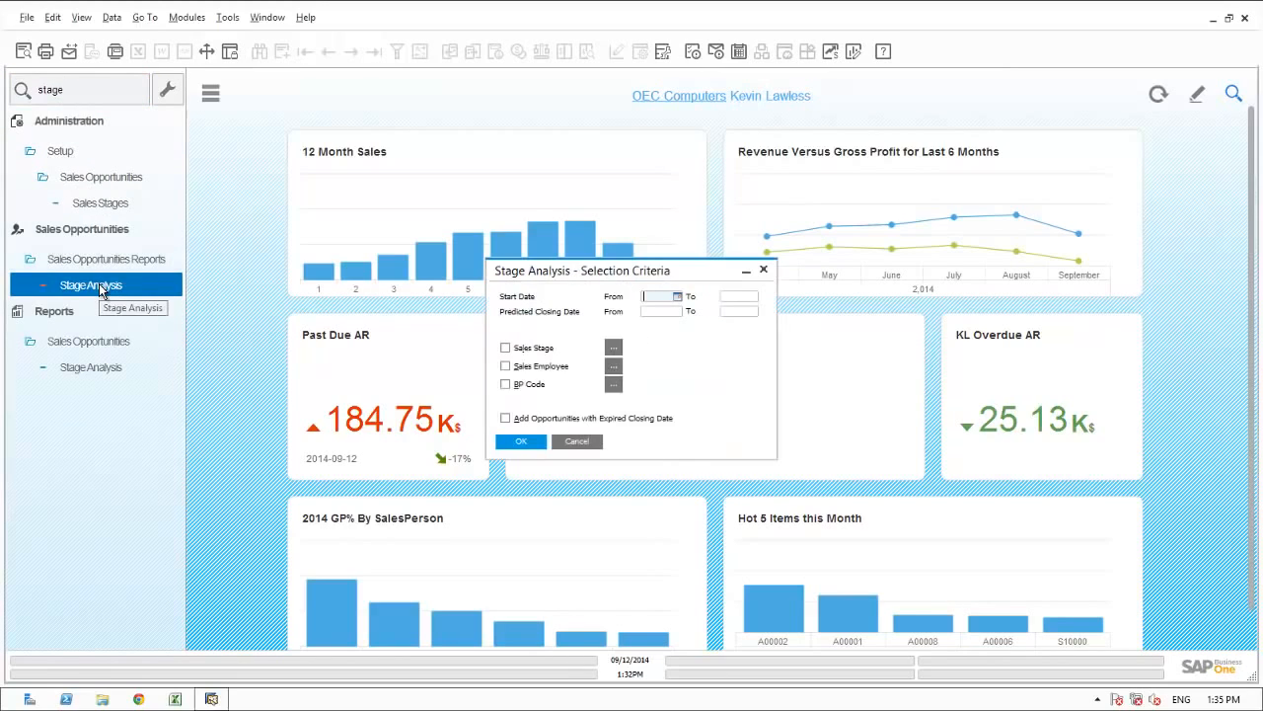
Run the Stage Analysis for start dates 01/01/2014 to 09/12/2014 with the Sales Employee criterion enabled, keeping the default employee selection.
{"action": "type", "text": "010114"}
{"action": "key", "text": "Tab"}
{"action": "key", "text": "Tab"}
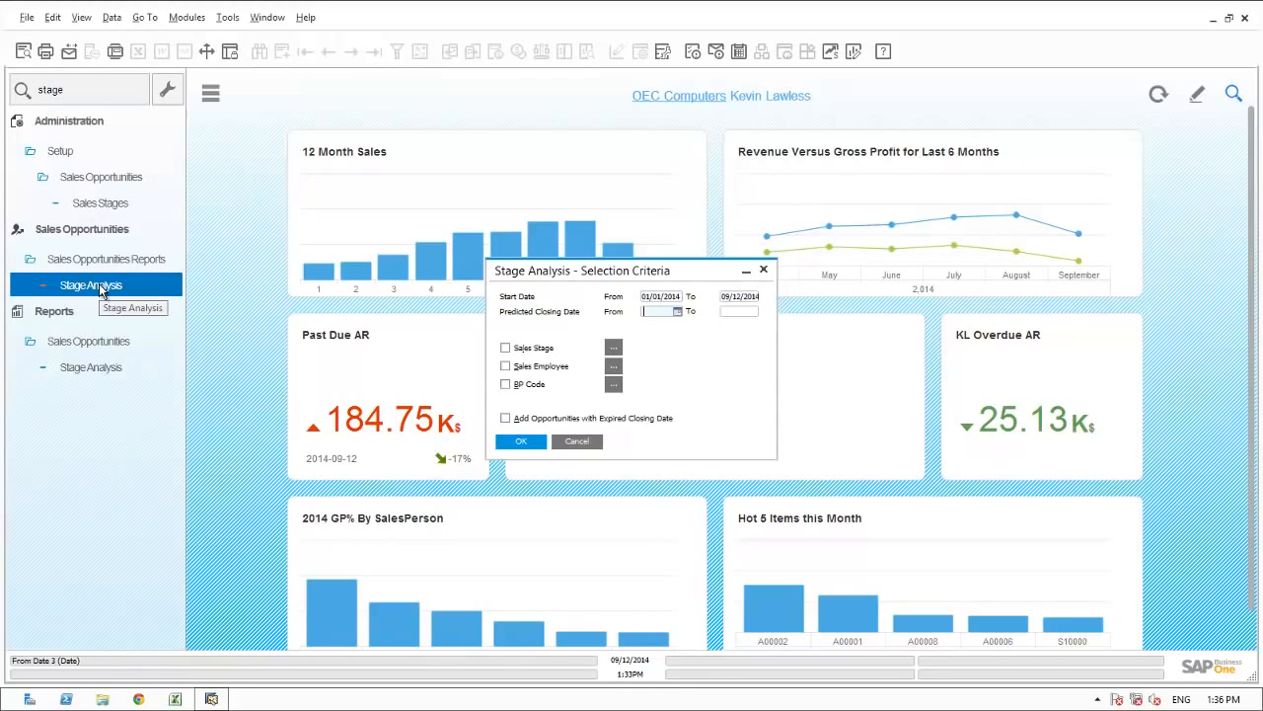
{"action": "left_click", "coordinate": [506, 366]}
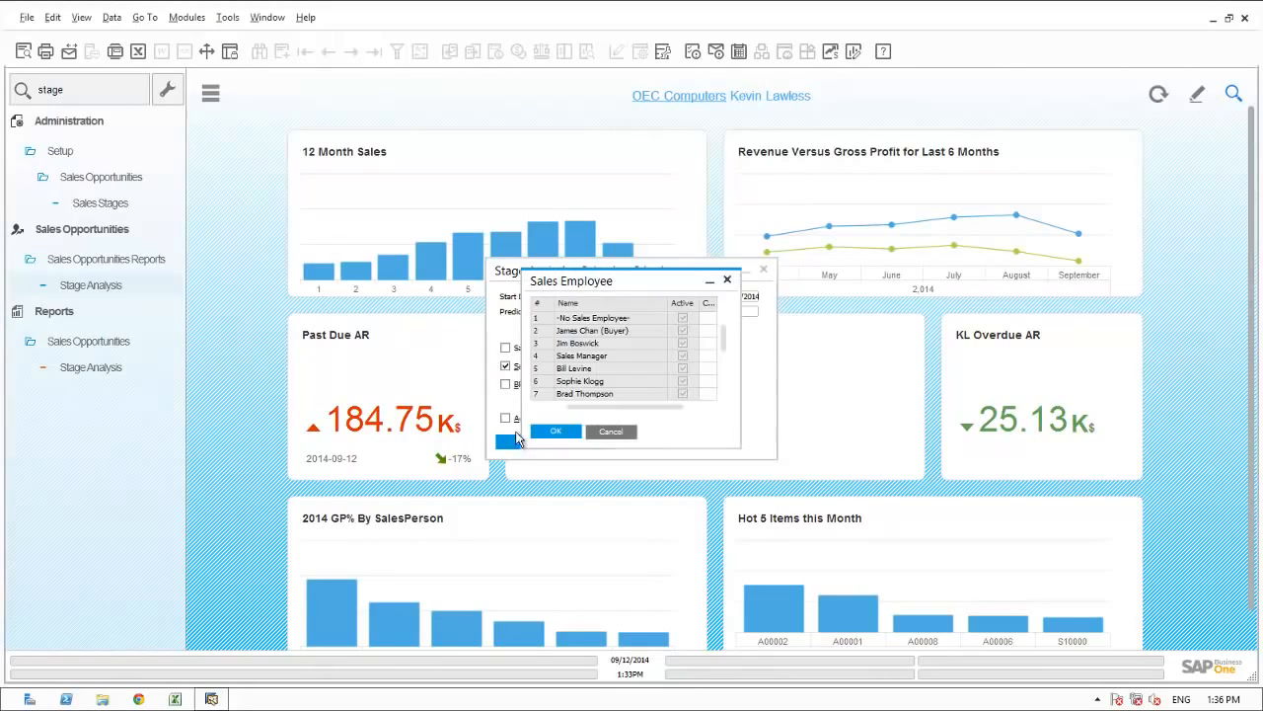
{"action": "left_click", "coordinate": [542, 434]}
{"action": "left_click", "coordinate": [515, 442]}
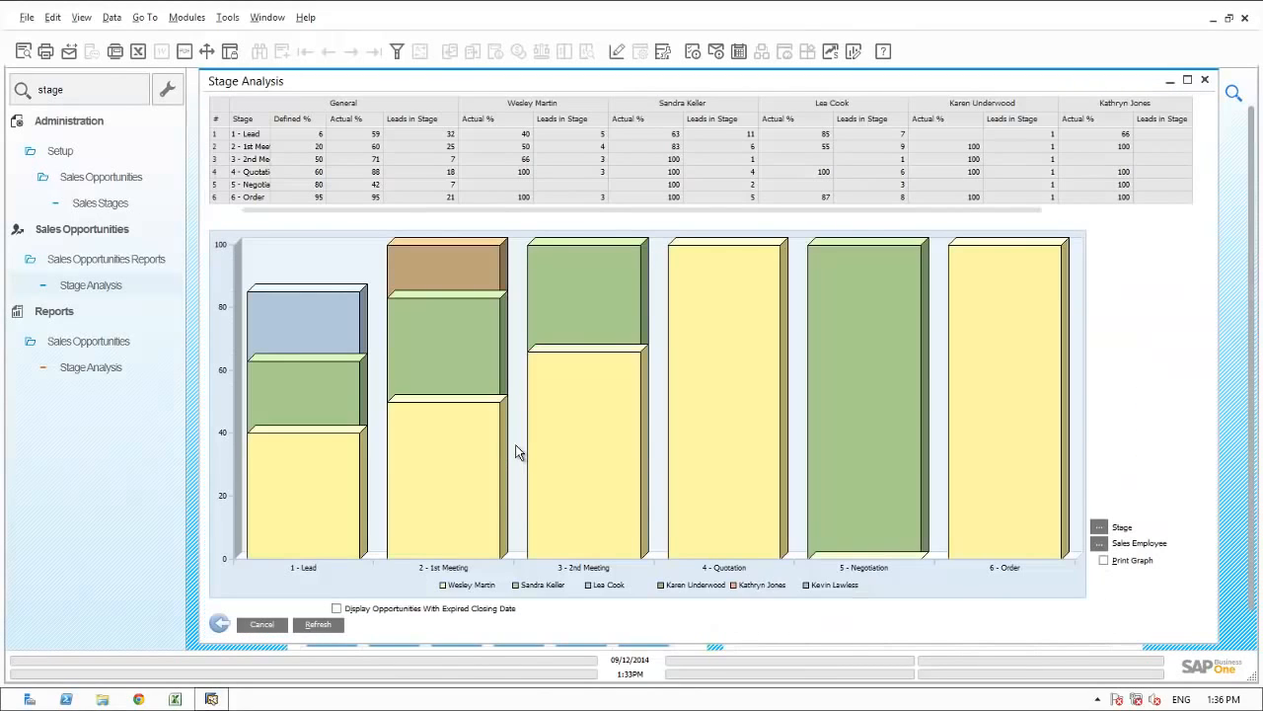
Maximize the Stage Analysis report to review each sales employee's figures by stage, and return to the dashboard.
{"action": "left_click", "coordinate": [1187, 82]}
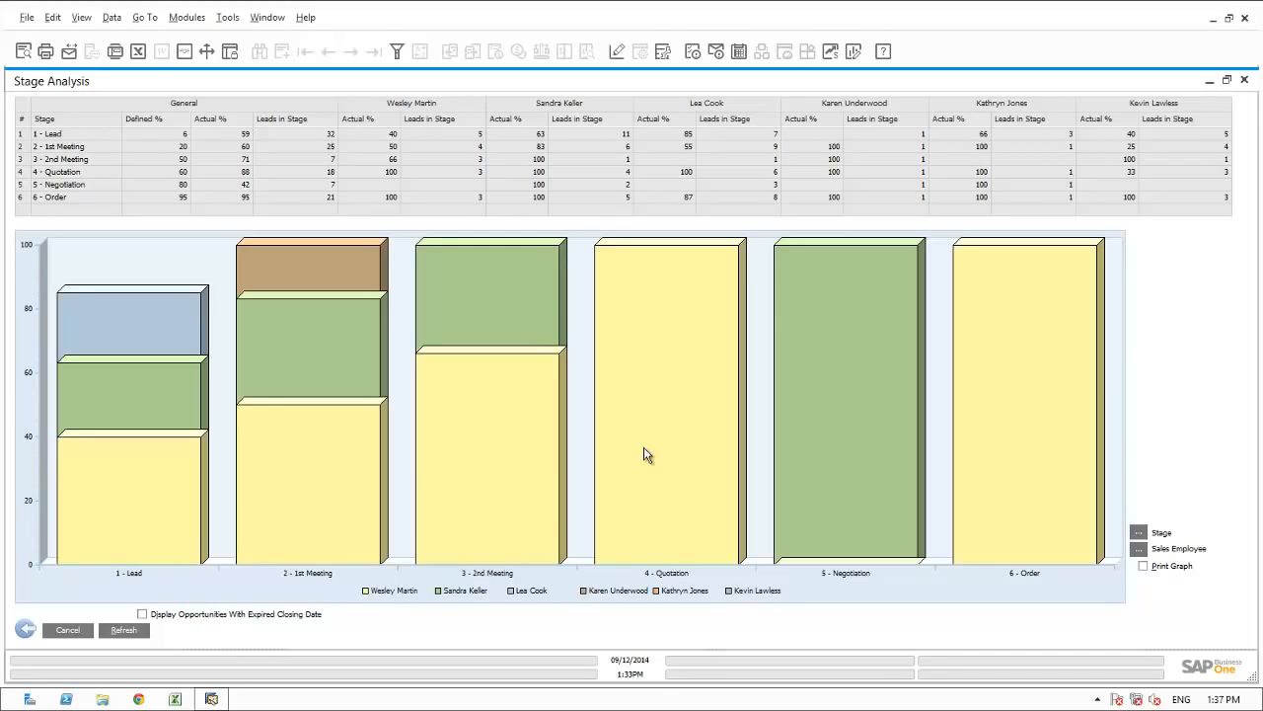
{"action": "left_click", "coordinate": [274, 26]}
{"action": "left_click", "coordinate": [286, 61]}
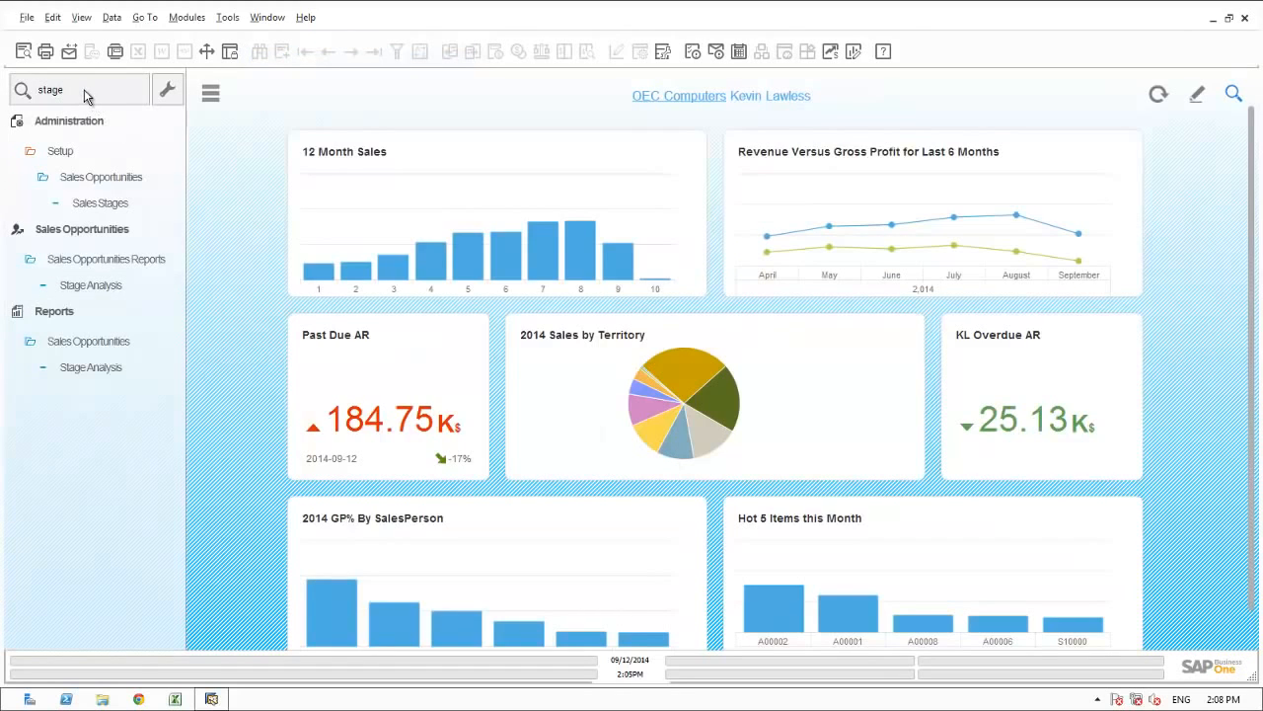
Clear the menu search, open the Sales Revenue Analysis from Interactive Analysis, and switch to its Excel workbook.
{"action": "left_click", "coordinate": [83, 91]}
{"action": "key", "text": "BackSpace"}
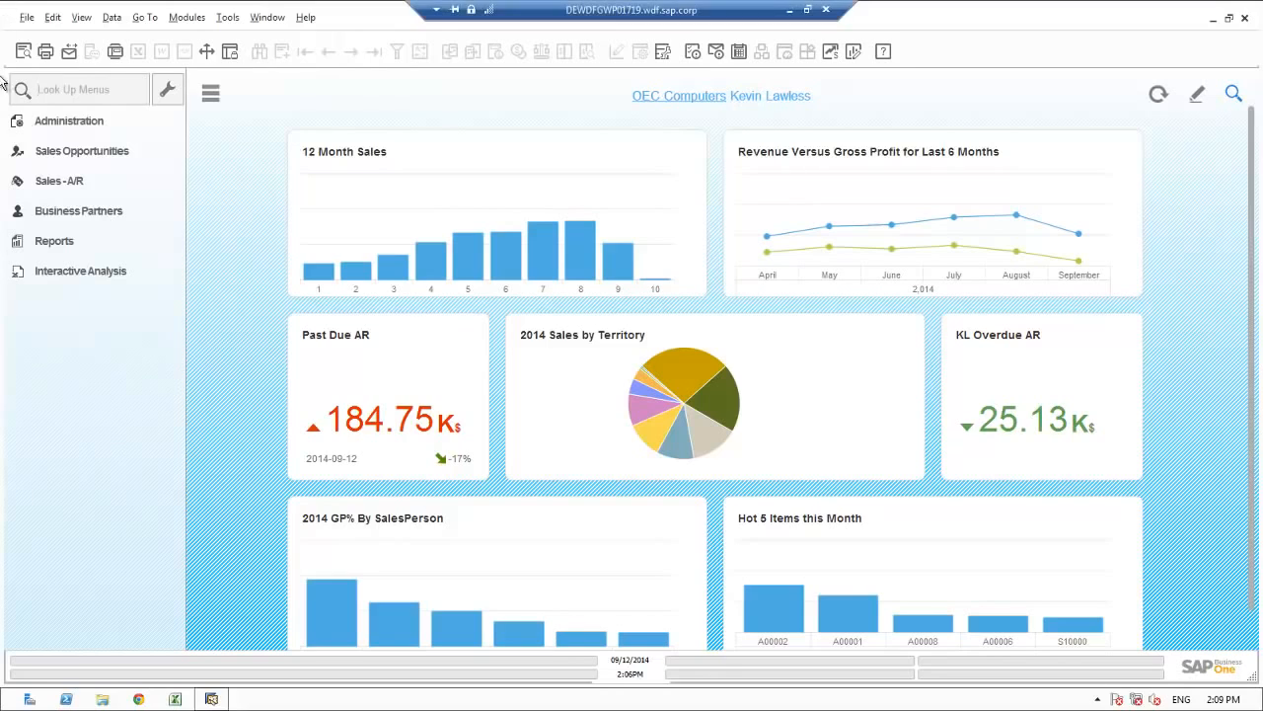
{"action": "left_click", "coordinate": [39, 182]}
{"action": "left_click", "coordinate": [54, 270]}
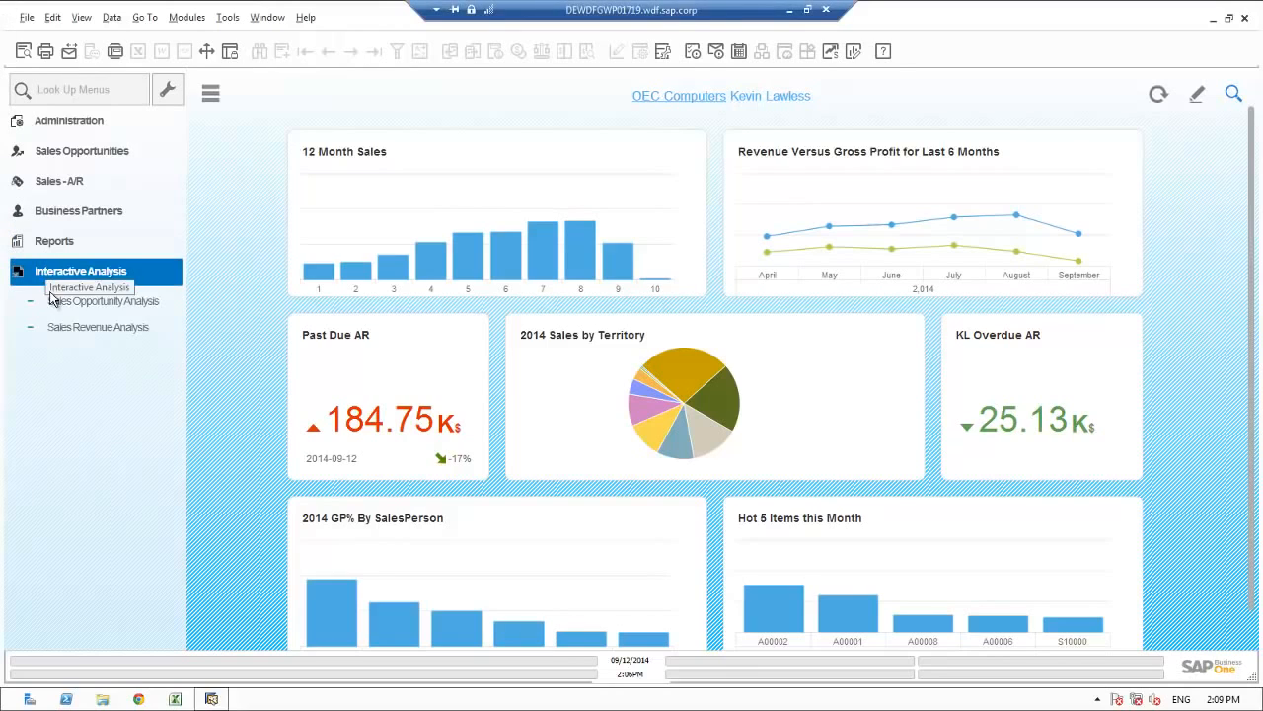
{"action": "left_click_drag", "start_coordinate": [58, 300], "coordinate": [62, 338]}
{"action": "left_click", "coordinate": [61, 335]}
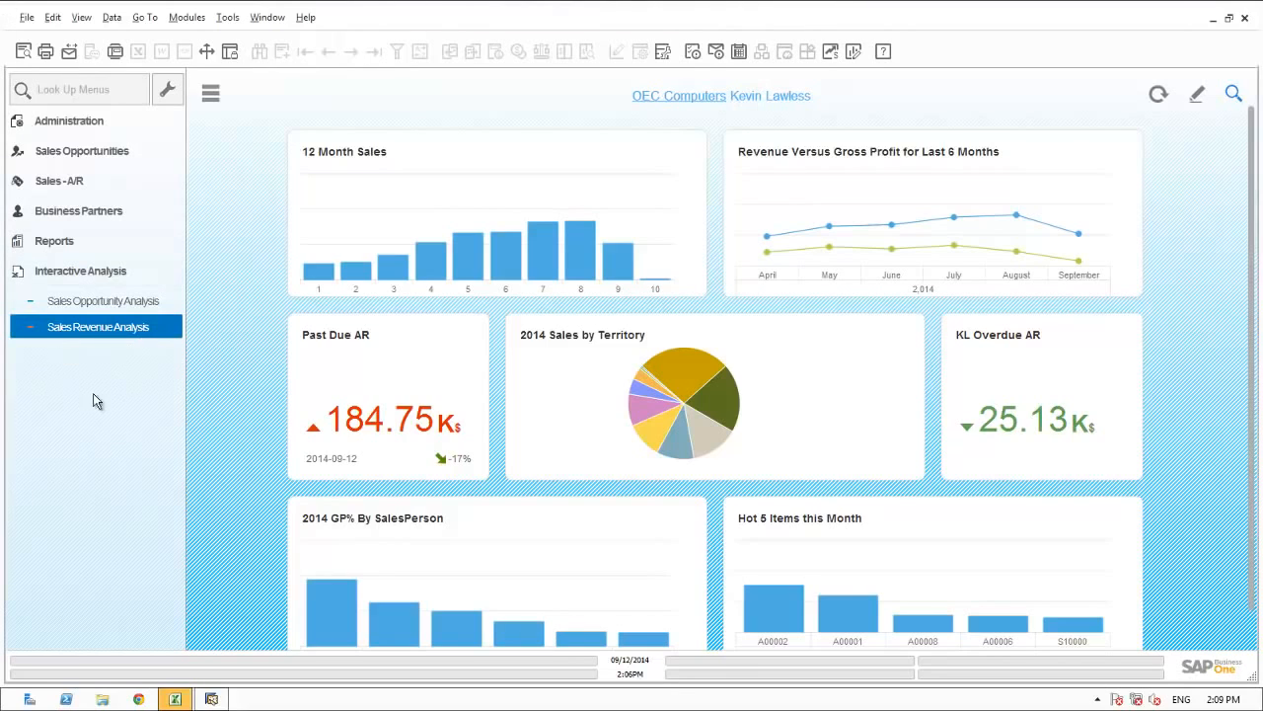
{"action": "left_click", "coordinate": [176, 699]}
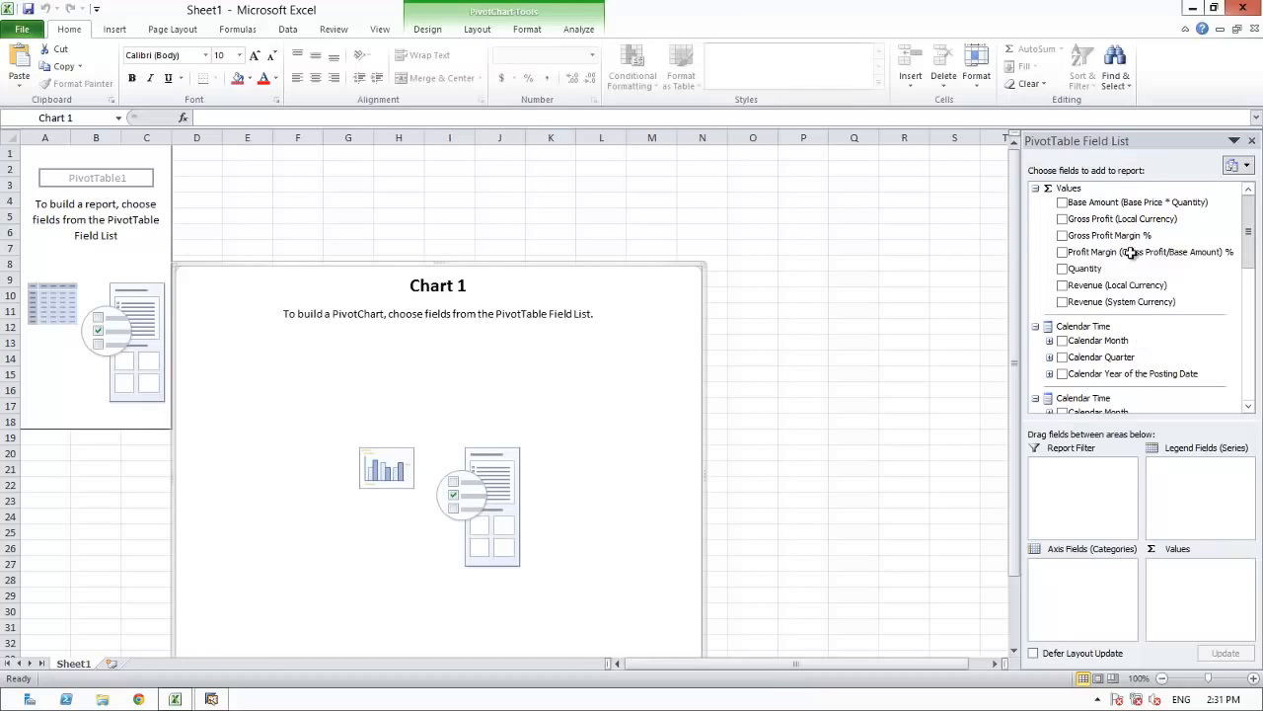
Build the pivot report with Revenue (Local Currency) by Customer Hierarchy, and expand the Craft Brewers group.
{"action": "left_click", "coordinate": [1062, 285]}
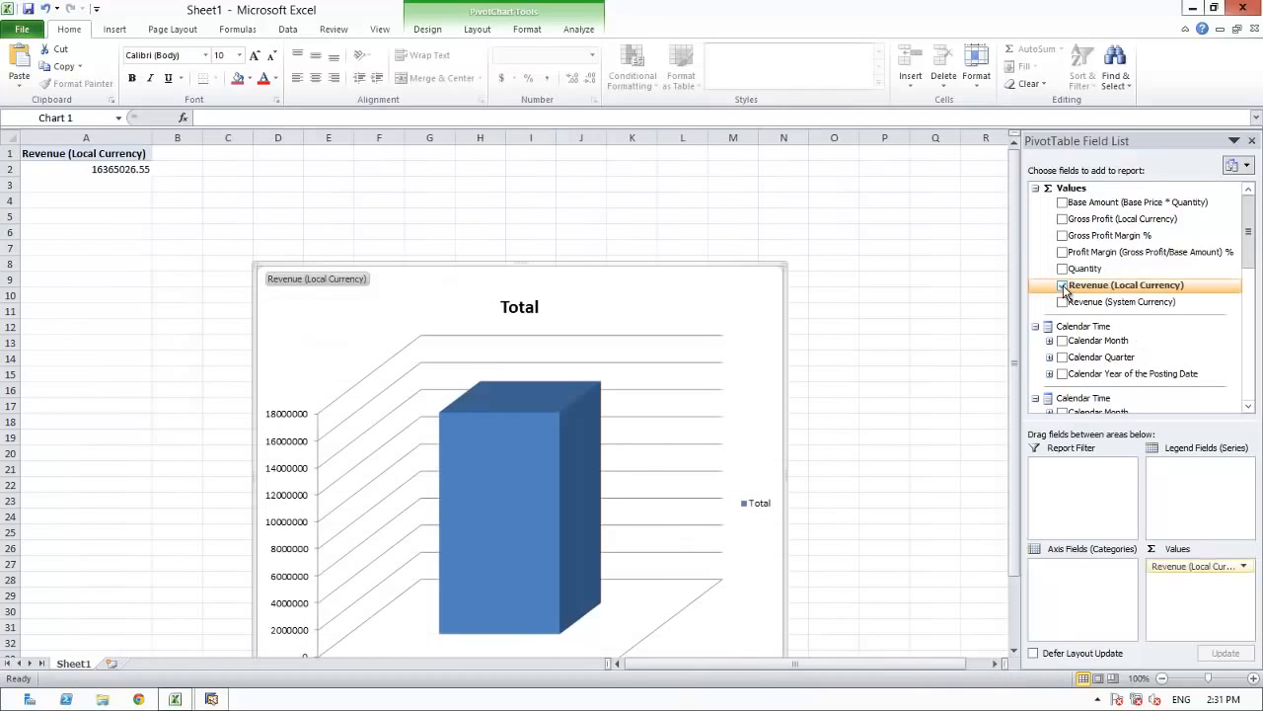
{"action": "left_click", "coordinate": [1249, 395]}
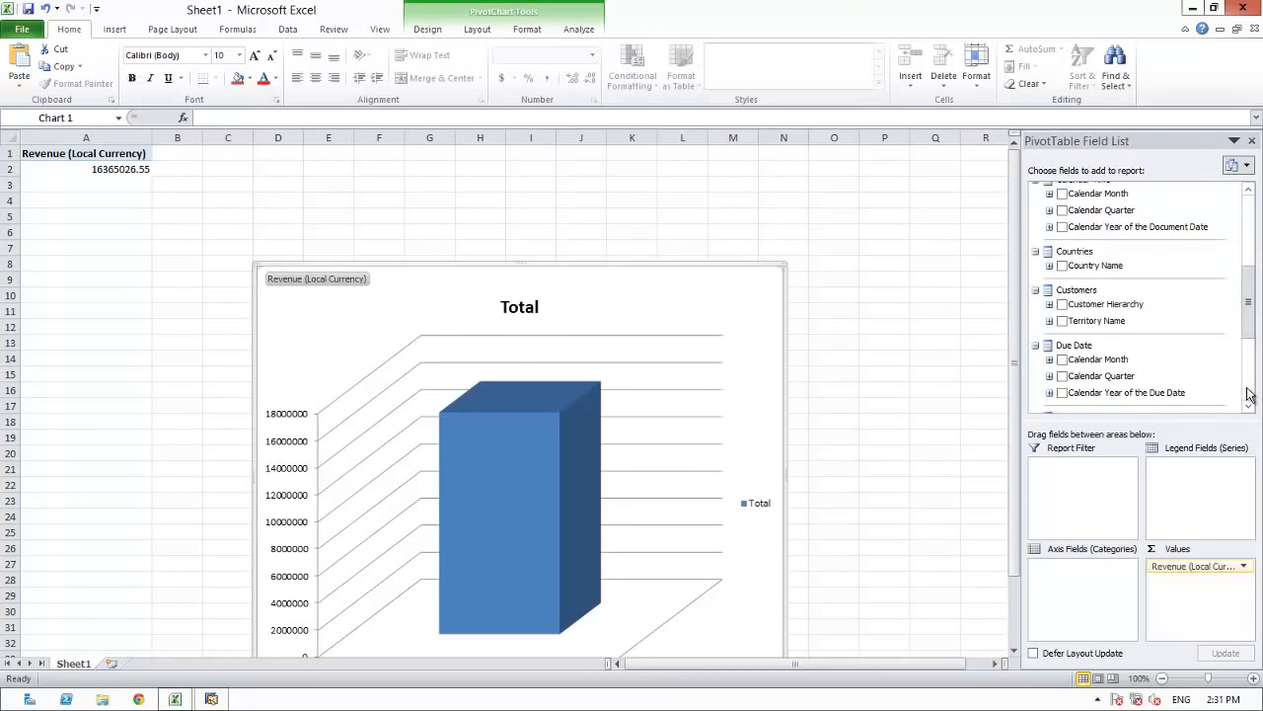
{"action": "left_click", "coordinate": [1062, 305]}
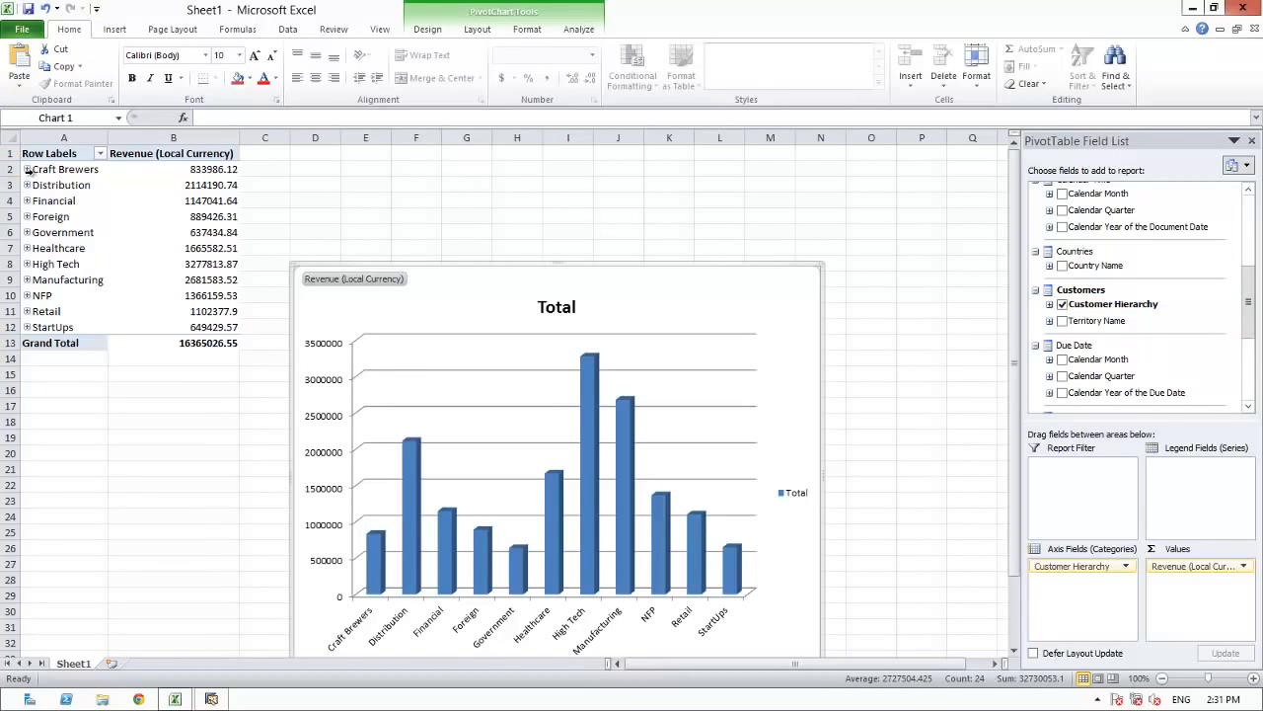
{"action": "left_click", "coordinate": [27, 169]}
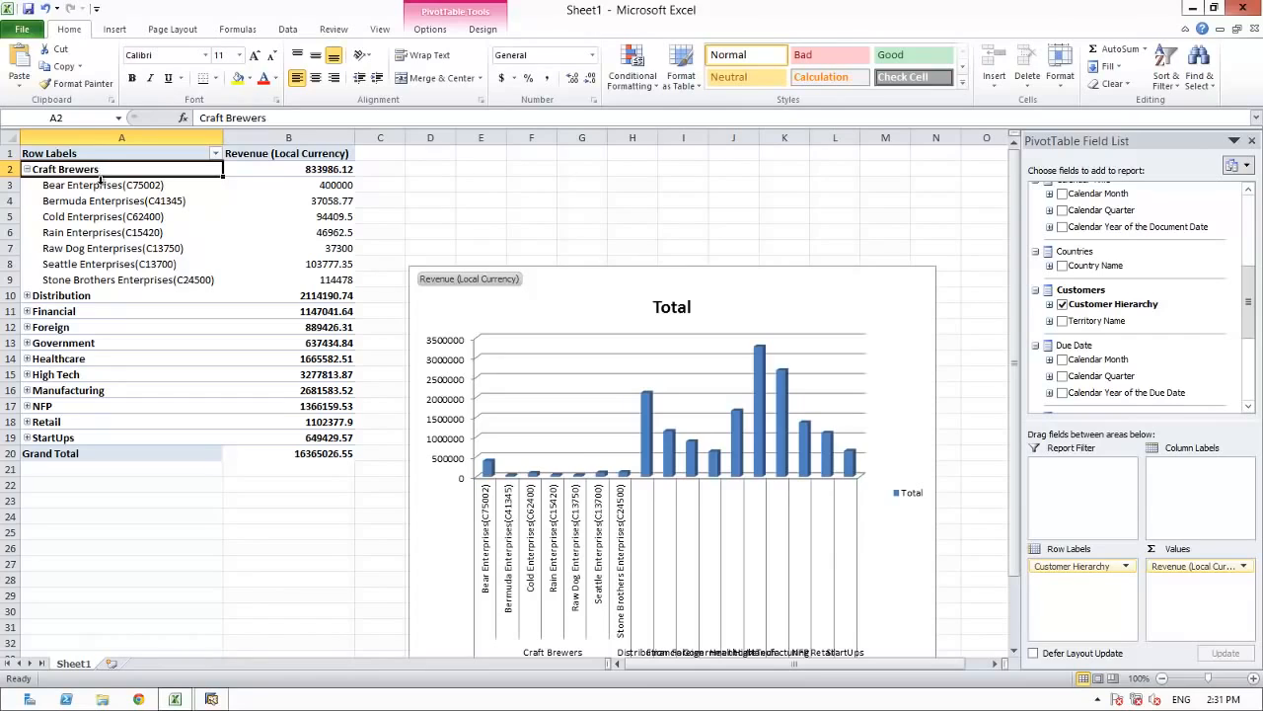
Add Sales Employee Name to the pivot table as column labels, and place the chart below the table.
{"action": "left_click", "coordinate": [1248, 373]}
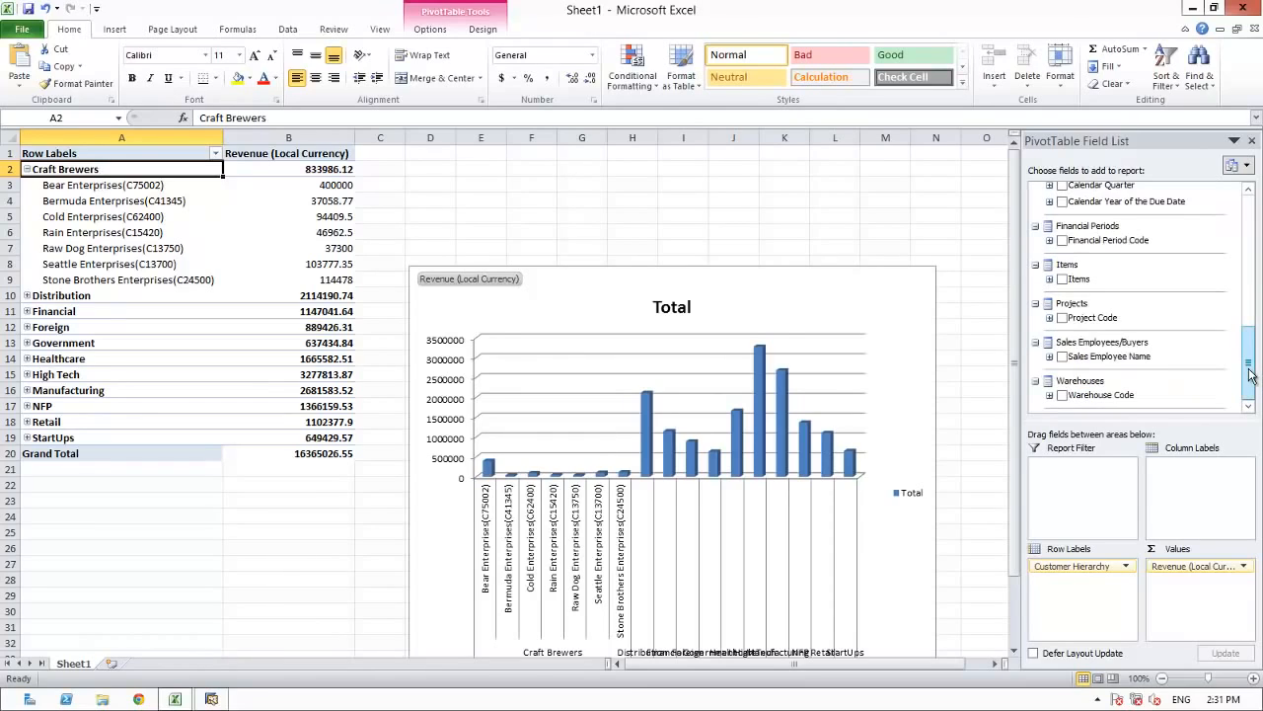
{"action": "left_click", "coordinate": [1062, 356]}
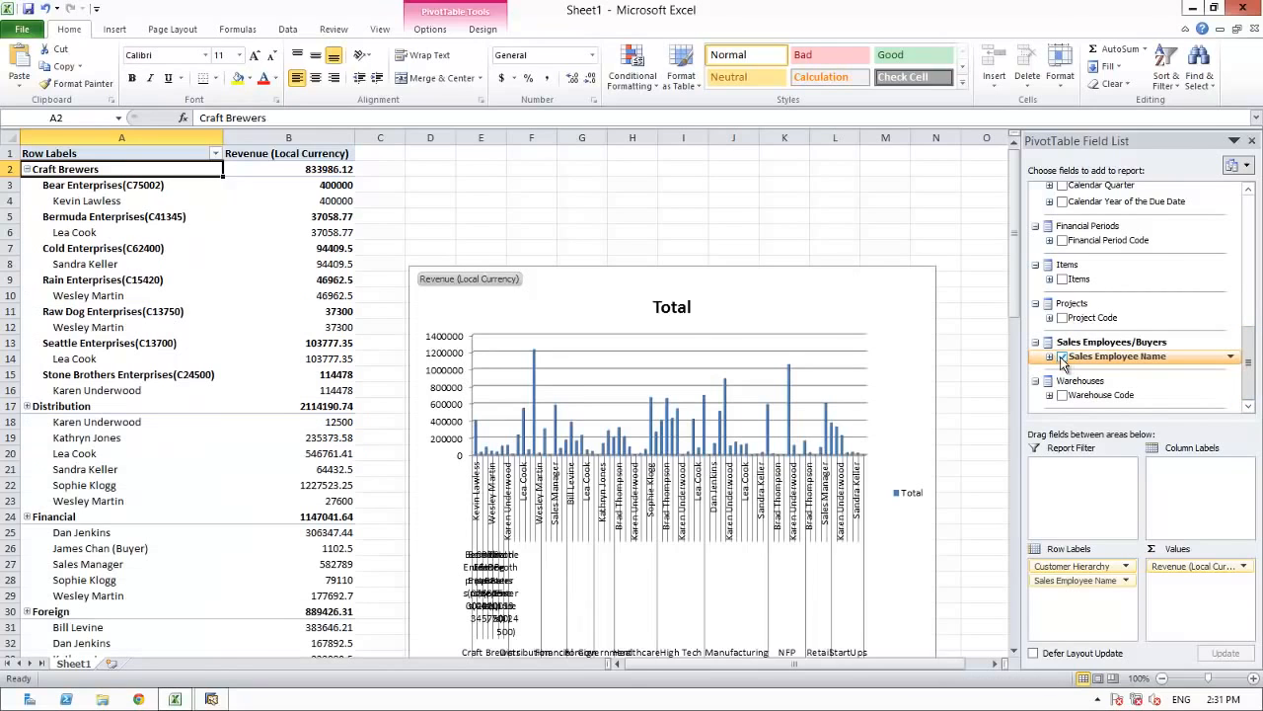
{"action": "mouse_move", "coordinate": [296, 243]}
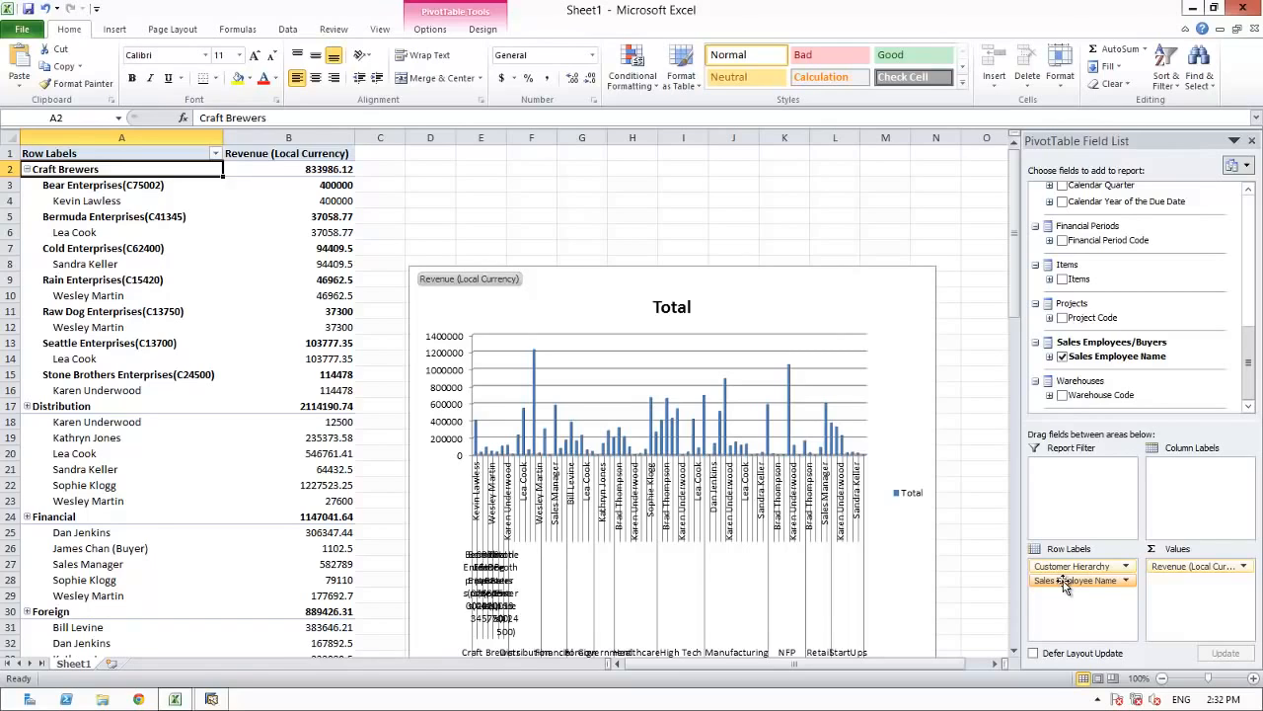
{"action": "left_click_drag", "start_coordinate": [1064, 581], "coordinate": [1181, 475]}
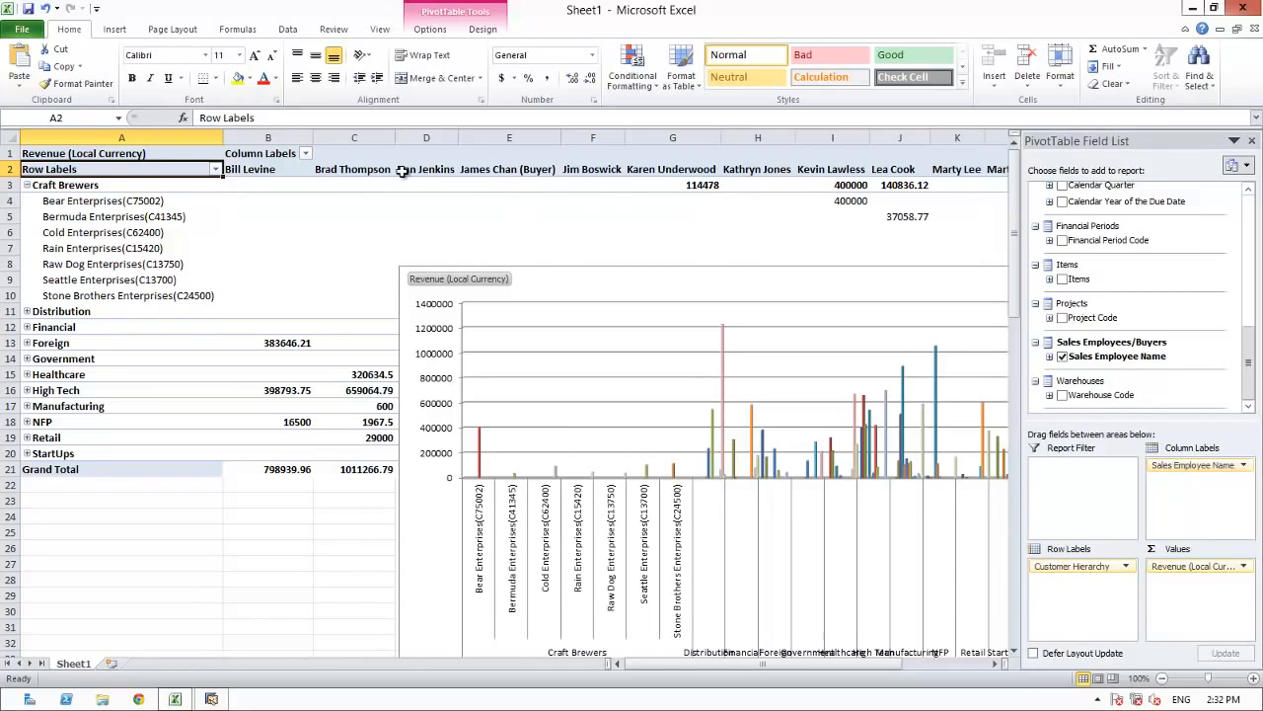
{"action": "left_click_drag", "start_coordinate": [800, 269], "coordinate": [443, 499]}
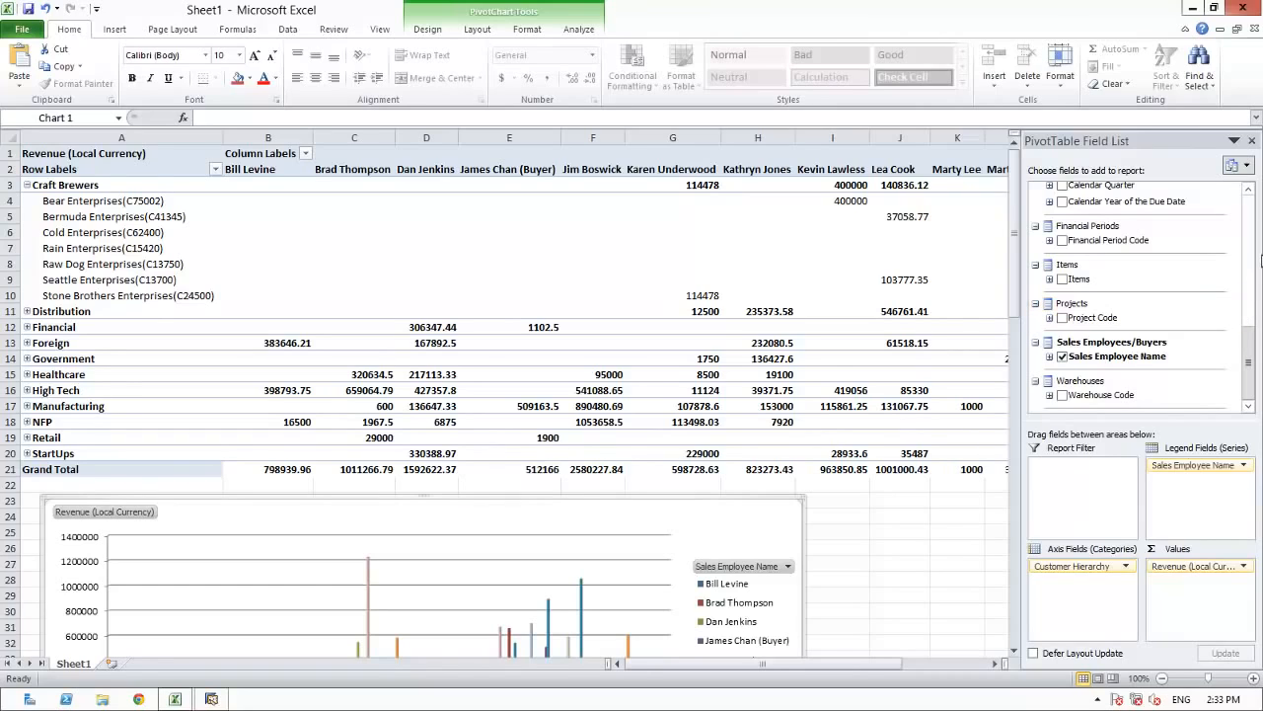
Add Calendar Year of the Document Date as the pivot table's report filter.
{"action": "left_click", "coordinate": [1248, 230]}
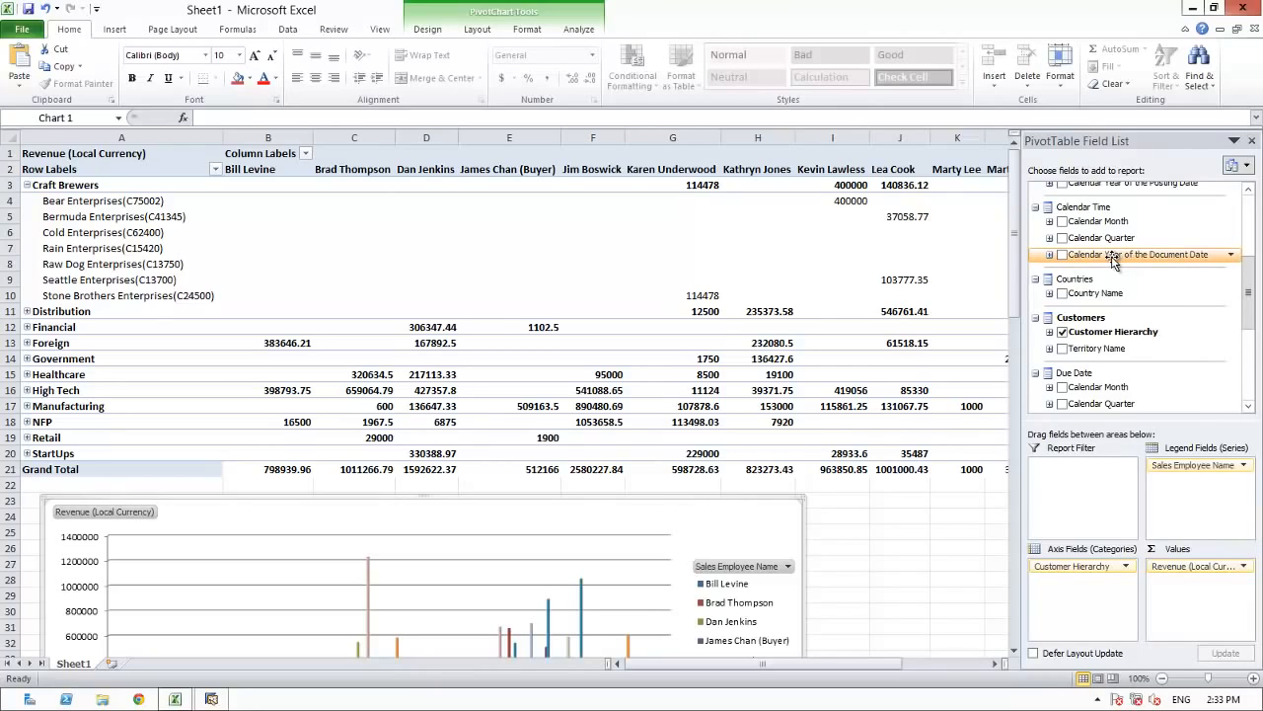
{"action": "scroll", "coordinate": [1101, 335], "scroll_direction": "down", "scroll_amount": 1}
{"action": "left_click_drag", "start_coordinate": [1083, 497], "coordinate": [1082, 496]}
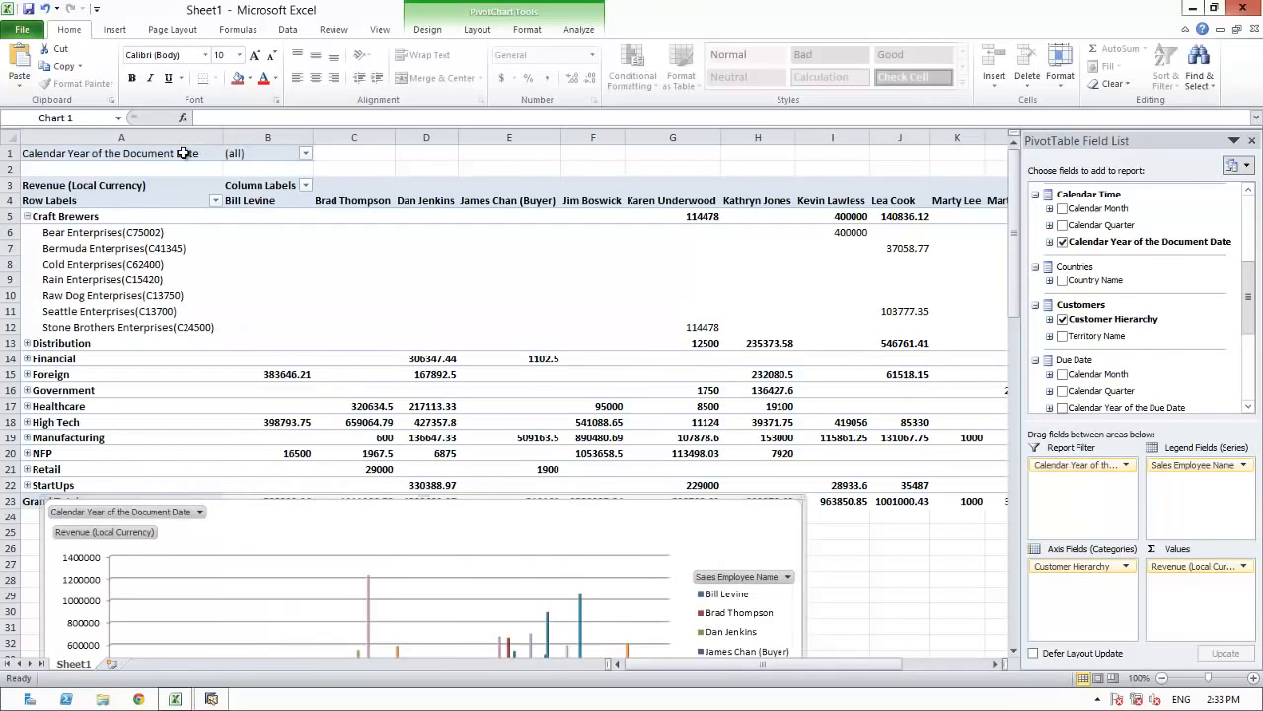
Allow multiple items in the calendar year filter, restrict it to 2014 only, and collapse the Craft Brewers group.
{"action": "left_click", "coordinate": [306, 158]}
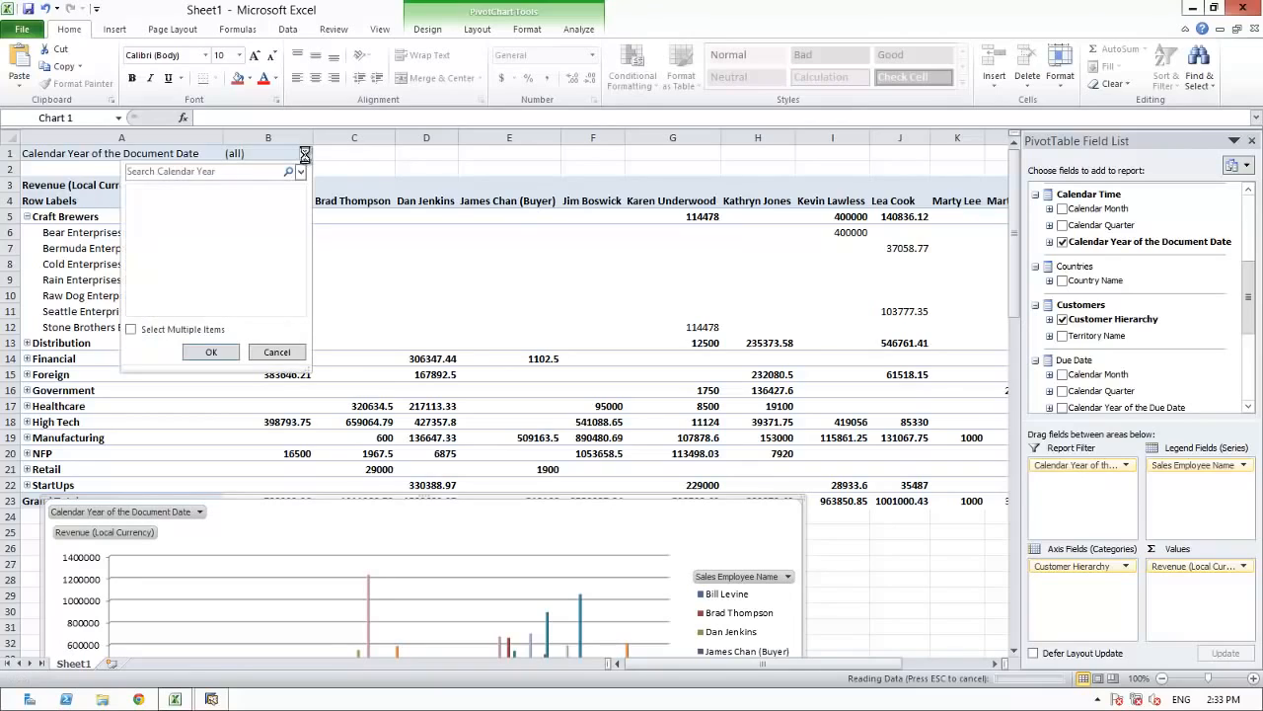
{"action": "left_click", "coordinate": [132, 331]}
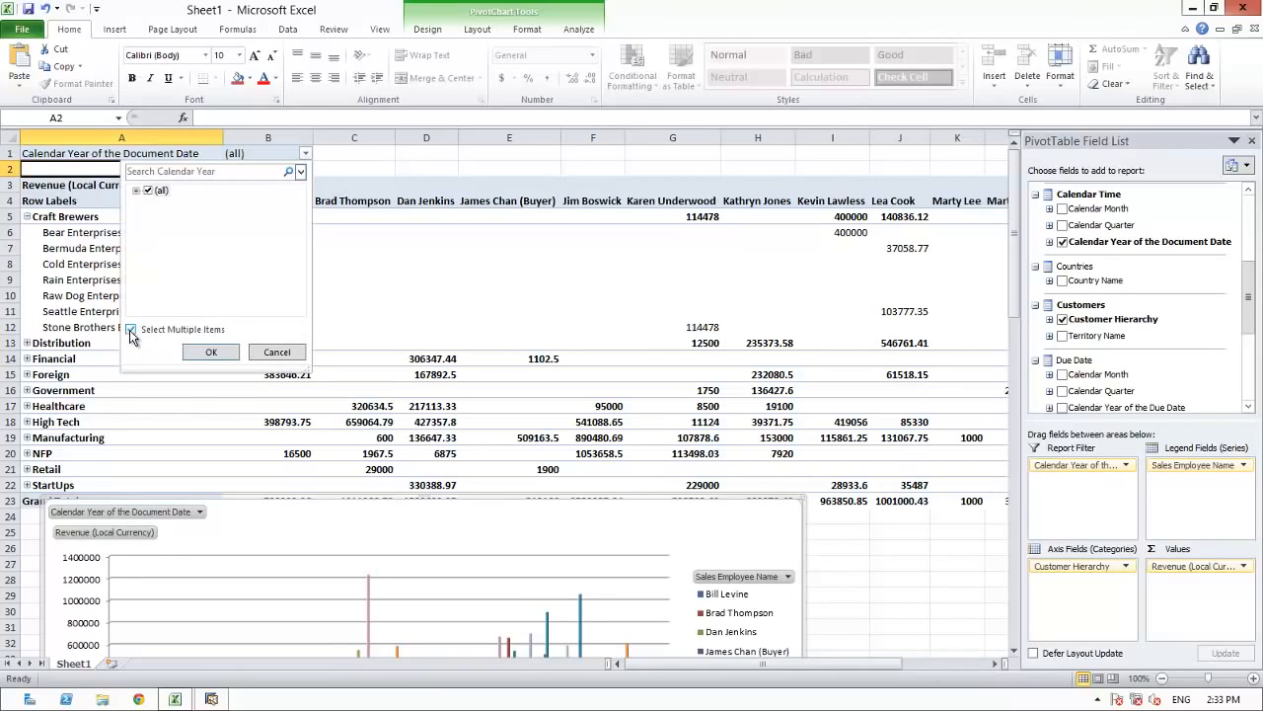
{"action": "left_click", "coordinate": [135, 192]}
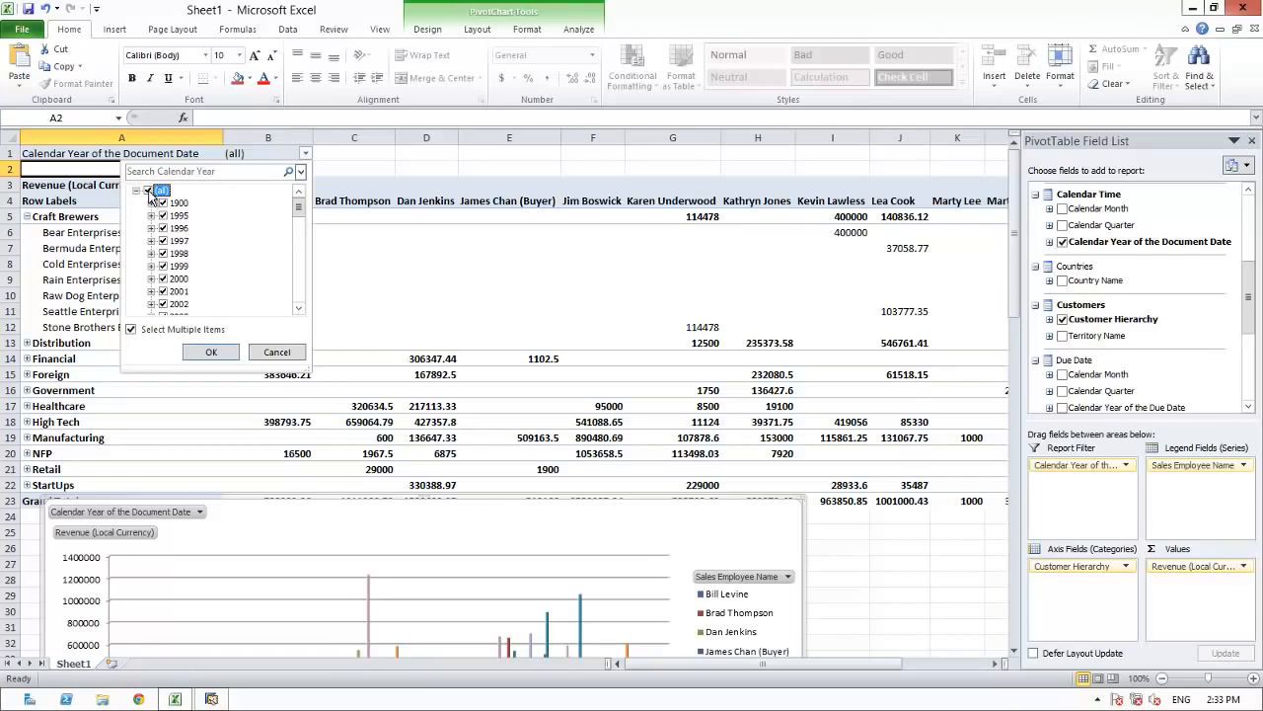
{"action": "left_click", "coordinate": [148, 191]}
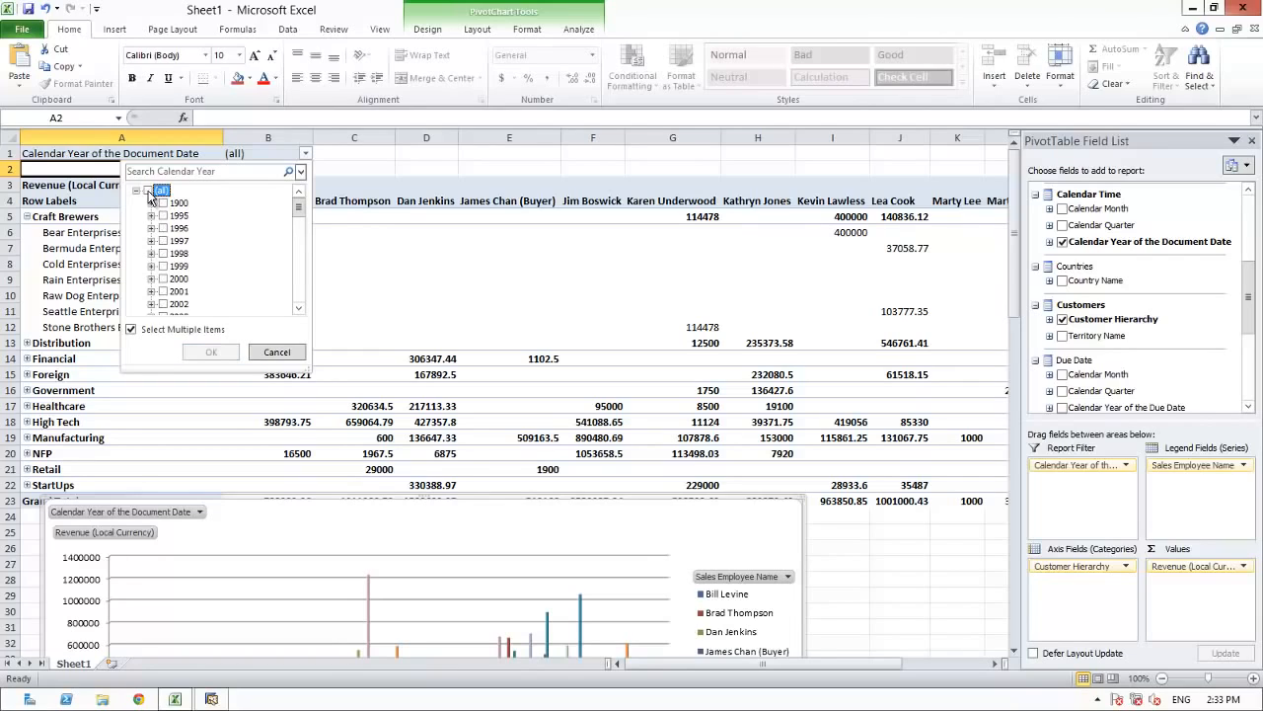
{"action": "left_click", "coordinate": [300, 255]}
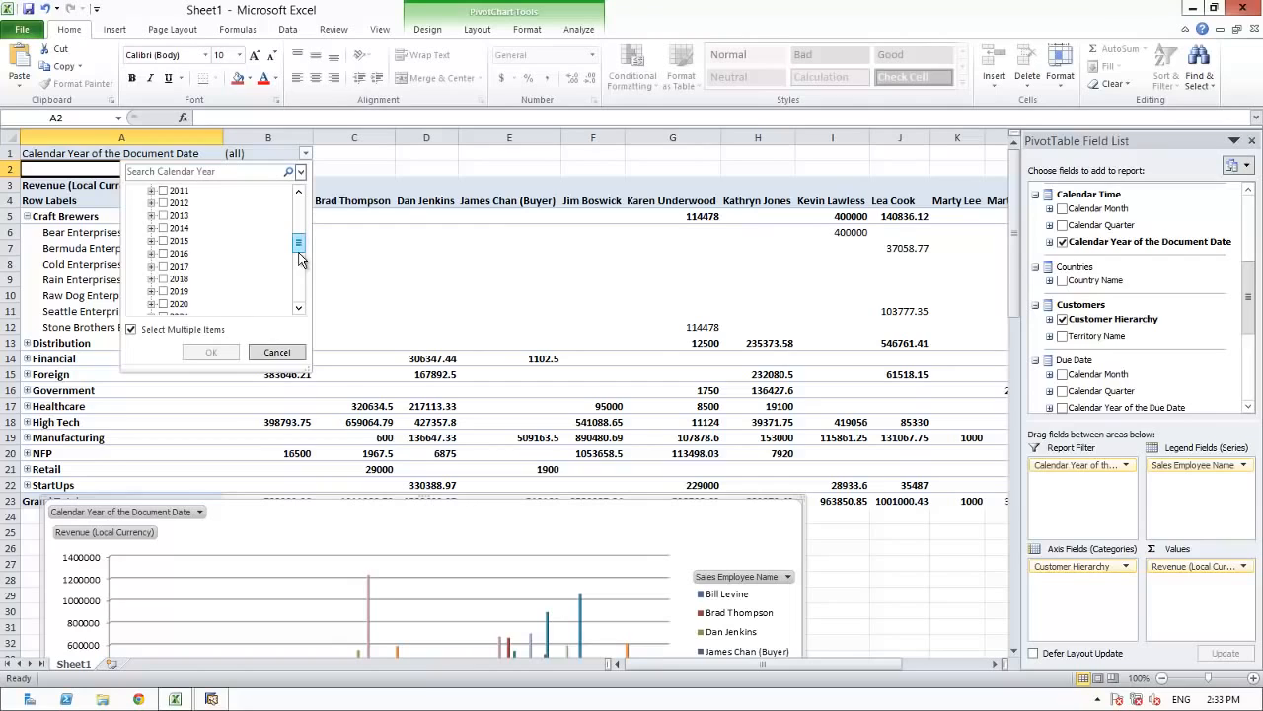
{"action": "left_click", "coordinate": [164, 228]}
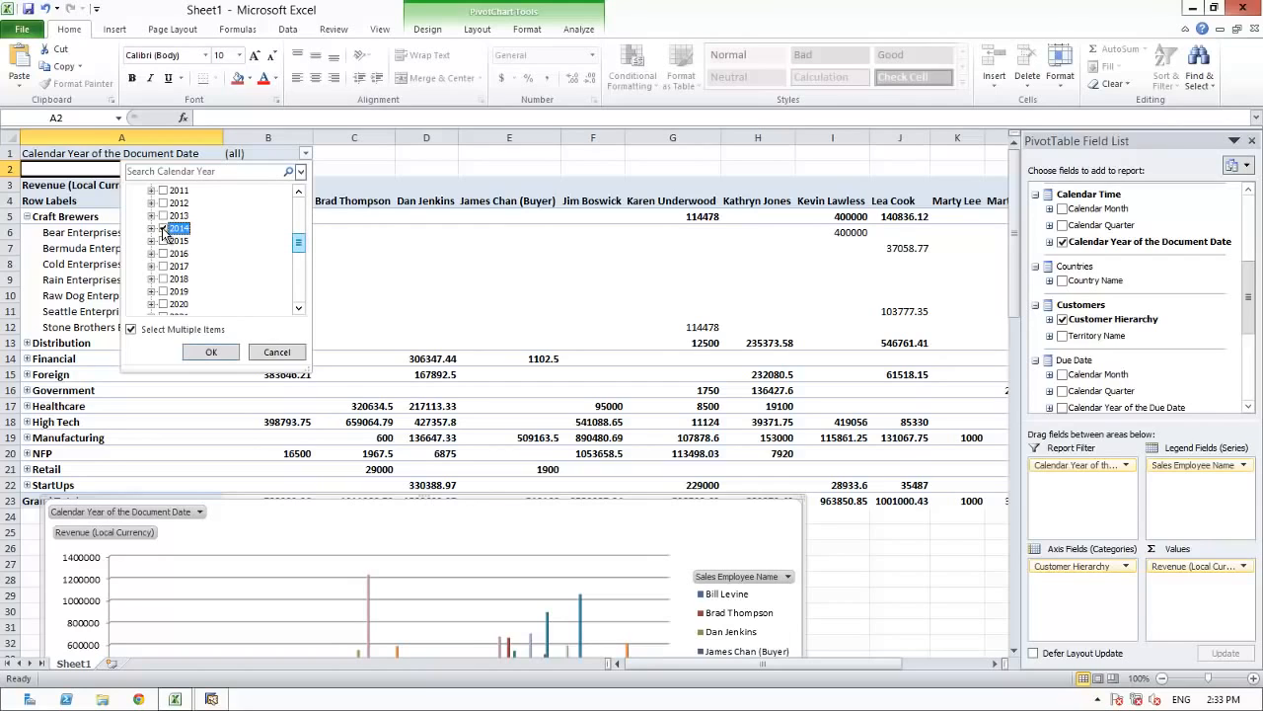
{"action": "left_click", "coordinate": [202, 351]}
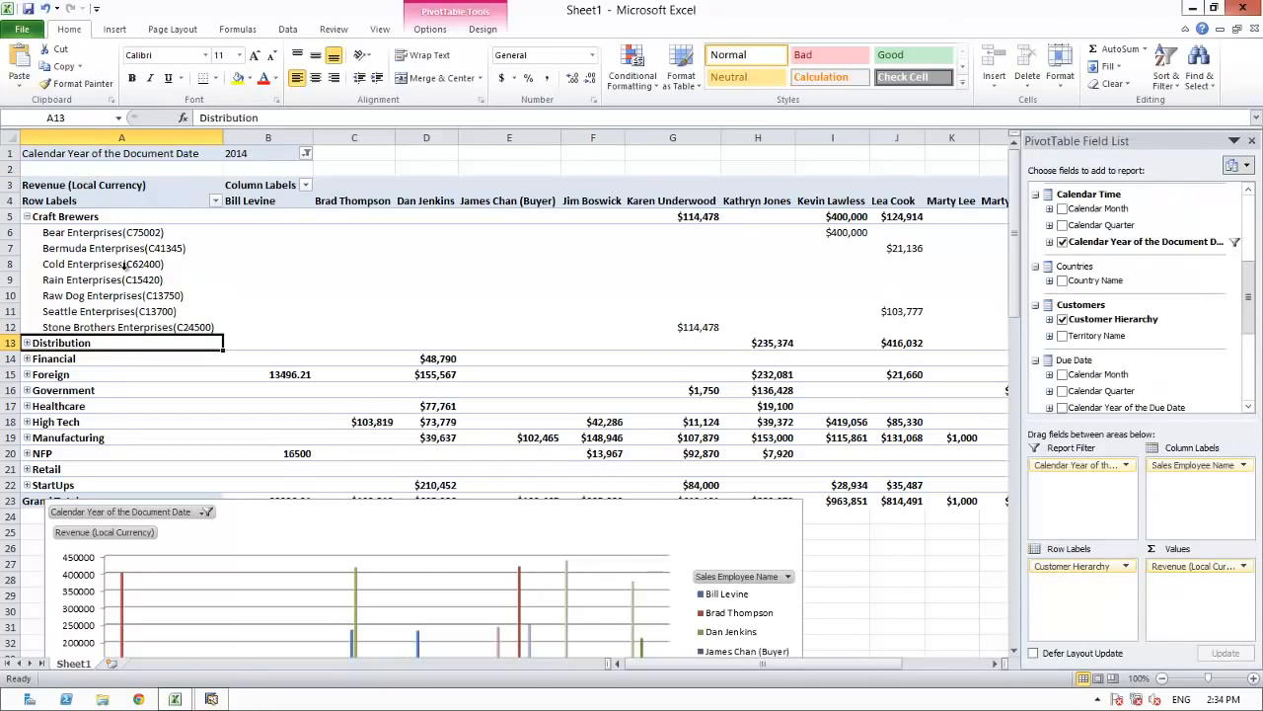
{"action": "left_click", "coordinate": [26, 216]}
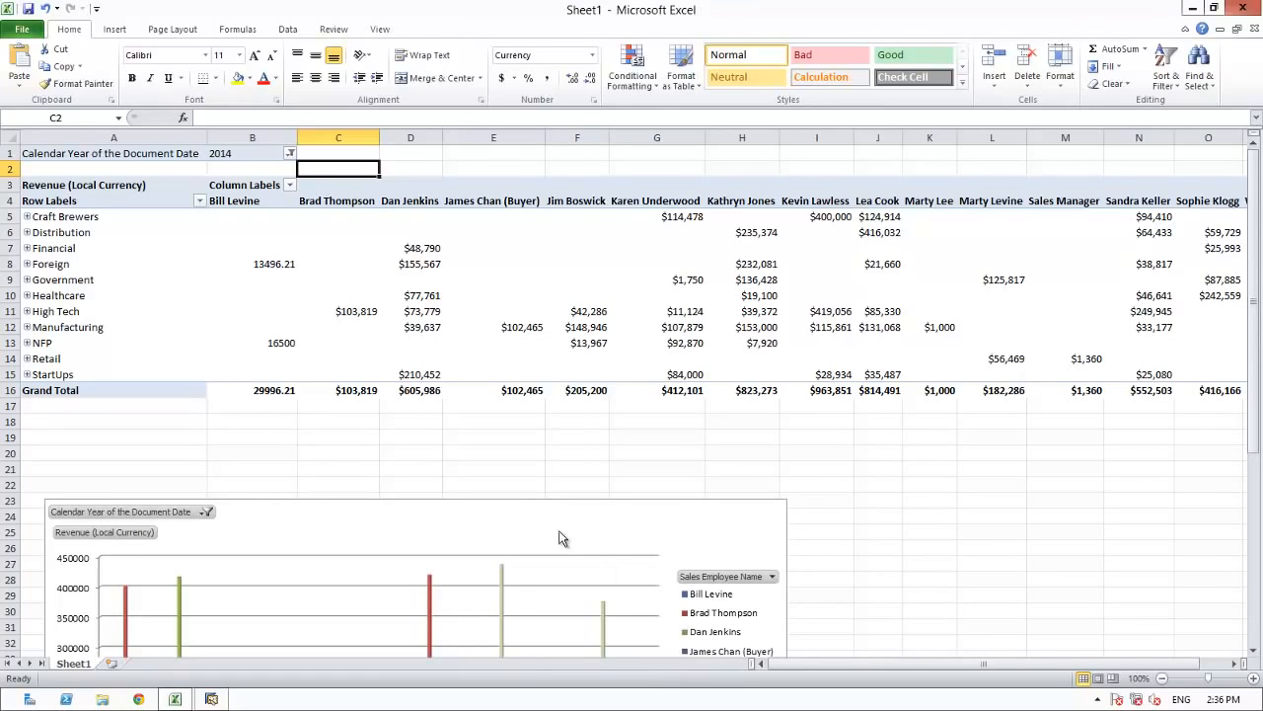
Send the workbook as an e-mail attachment to the Executive Team, keeping the subject Sheet1.xlsx.
{"action": "left_click", "coordinate": [18, 30]}
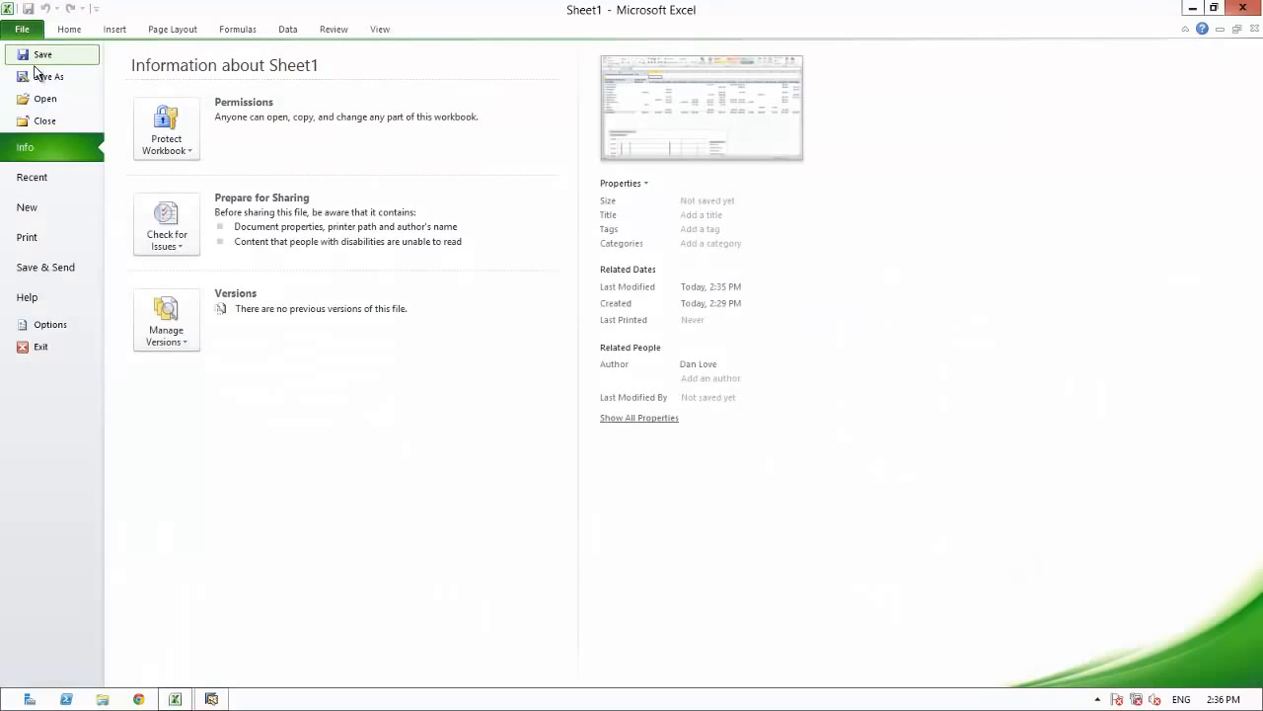
{"action": "left_click", "coordinate": [45, 268]}
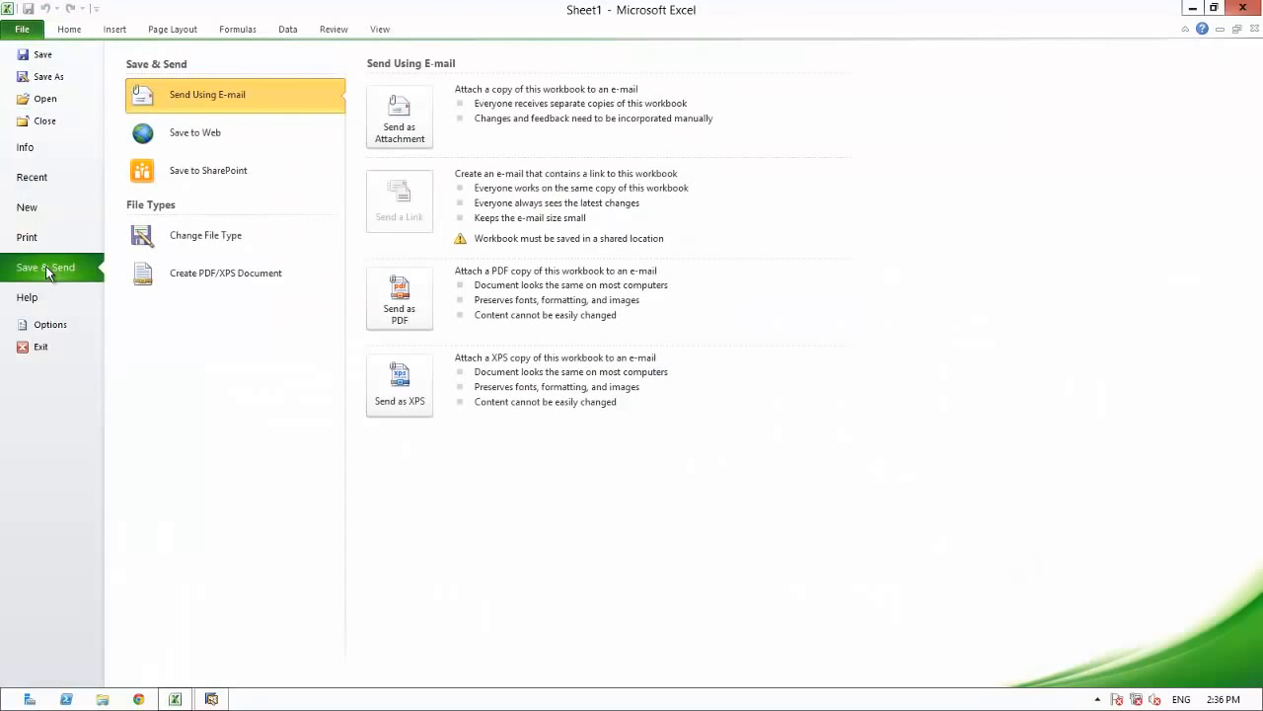
{"action": "left_click", "coordinate": [399, 128]}
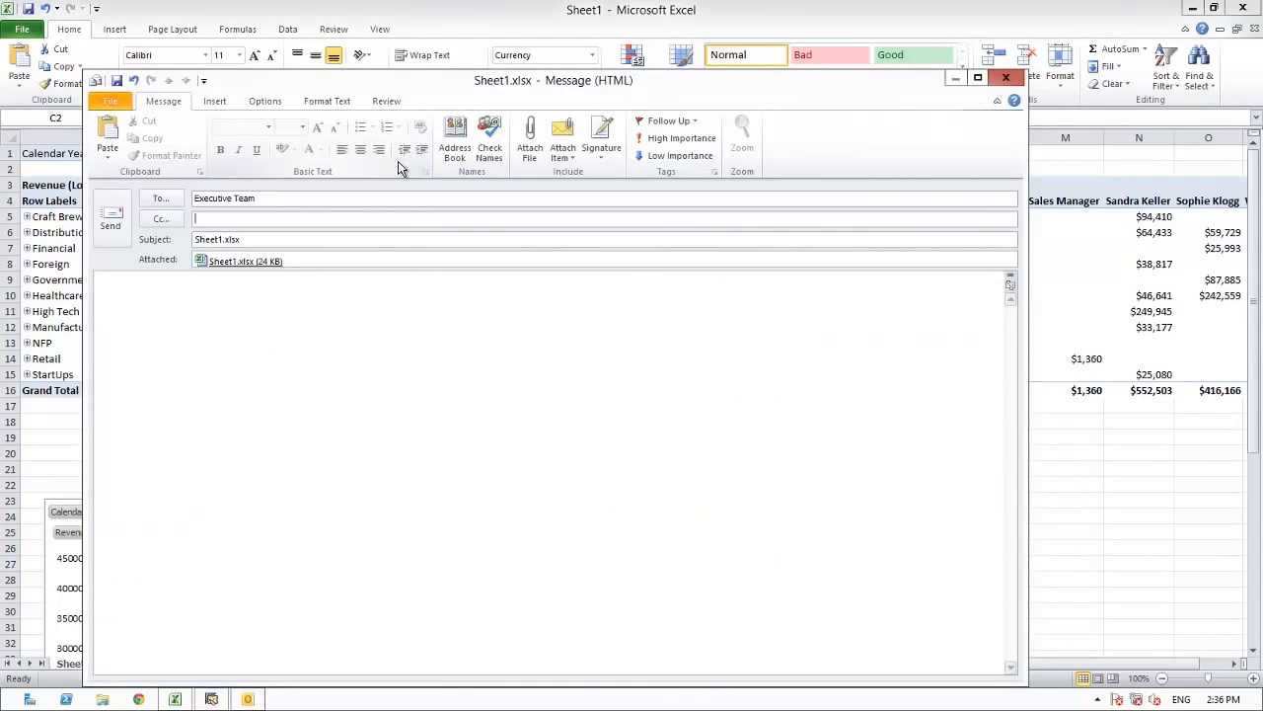
{"action": "left_click", "coordinate": [109, 219]}
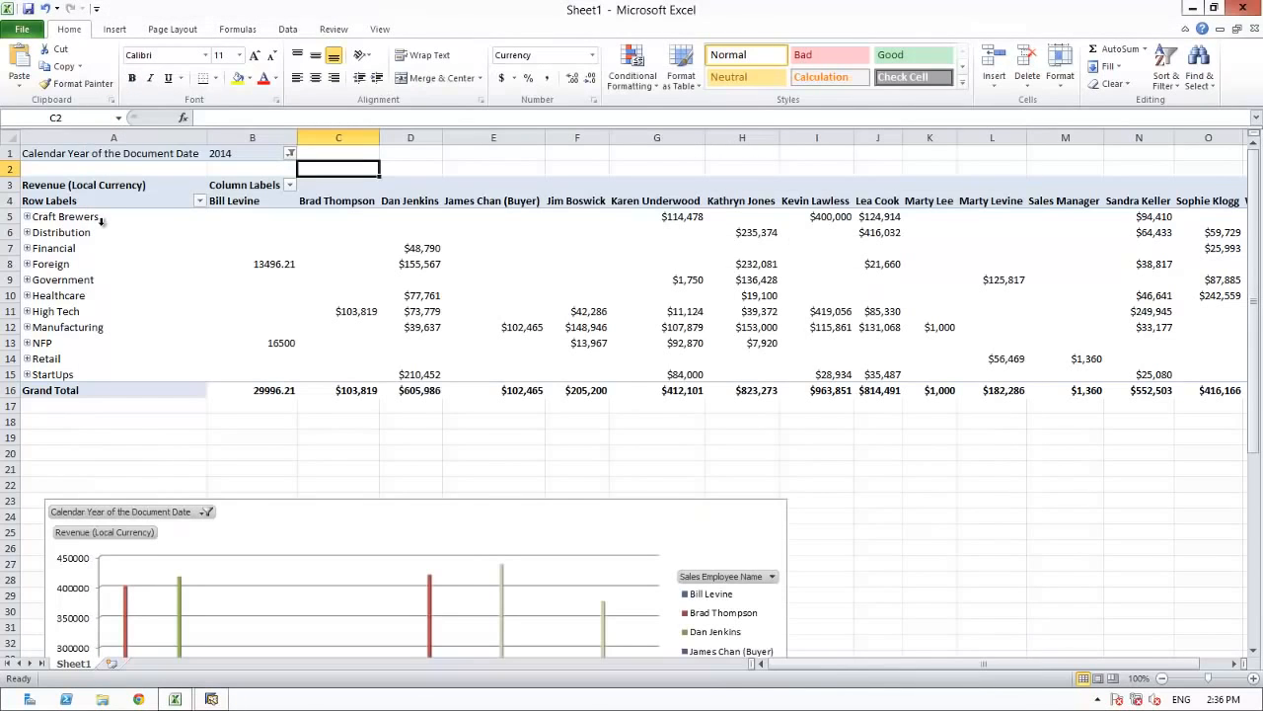